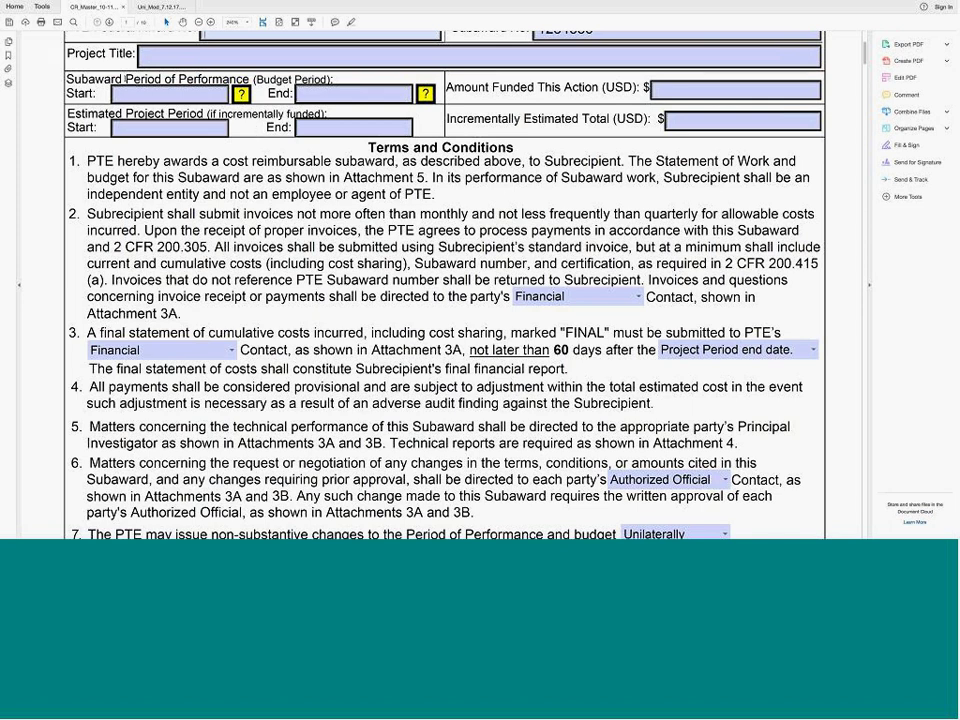
Step: Try Budget Period end date as the final cost statement deadline in term 3, and set it back to Project Period end date
left_click_drag(124, 79, 250, 79)
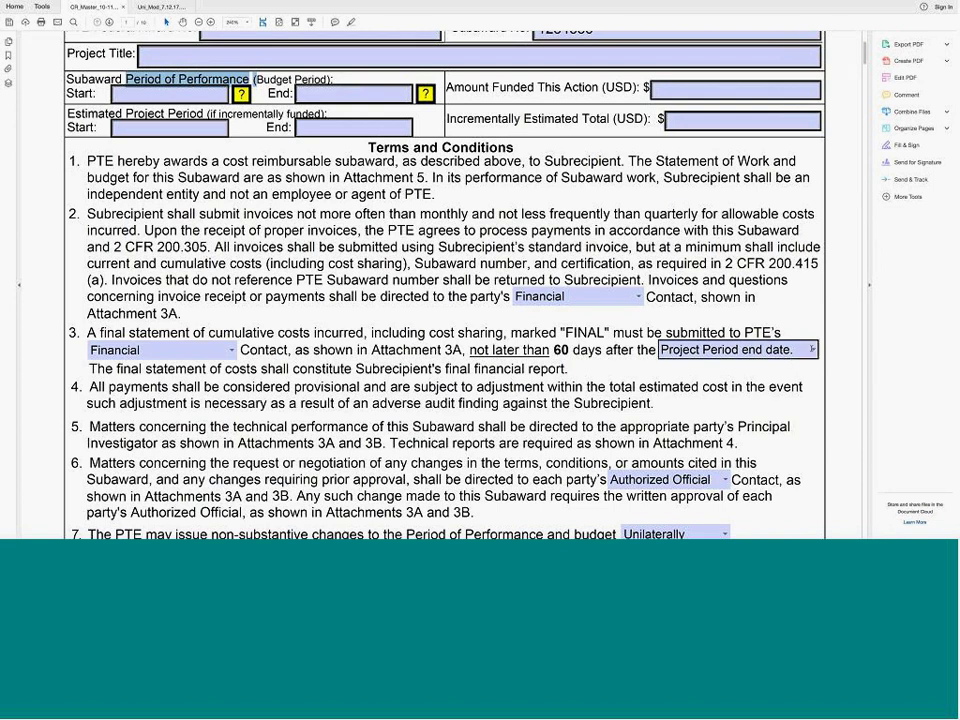
left_click(800, 349)
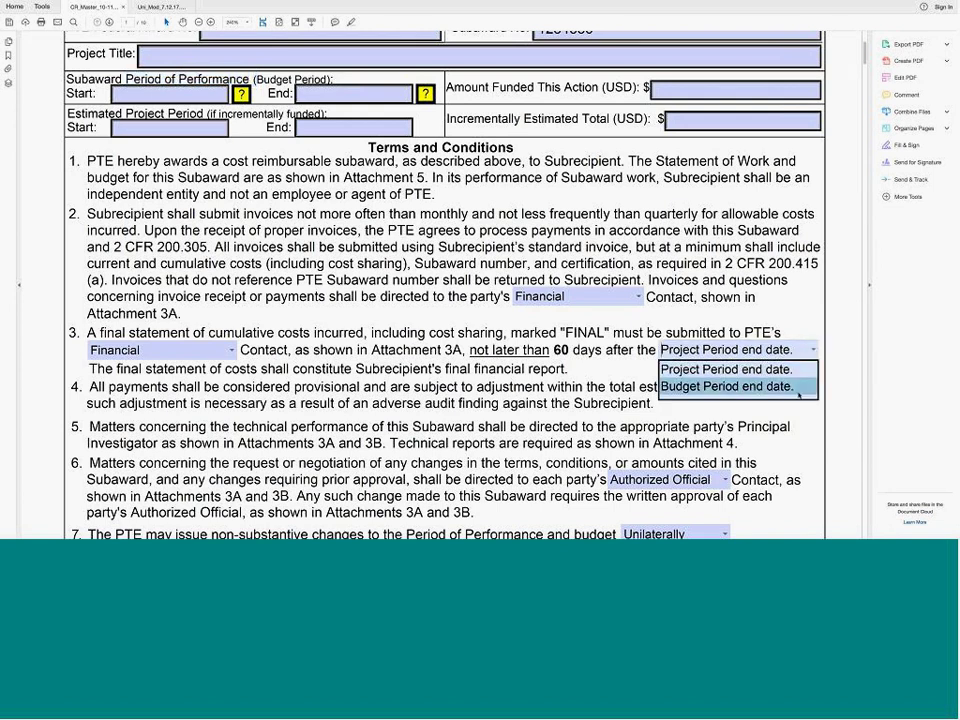
left_click(798, 387)
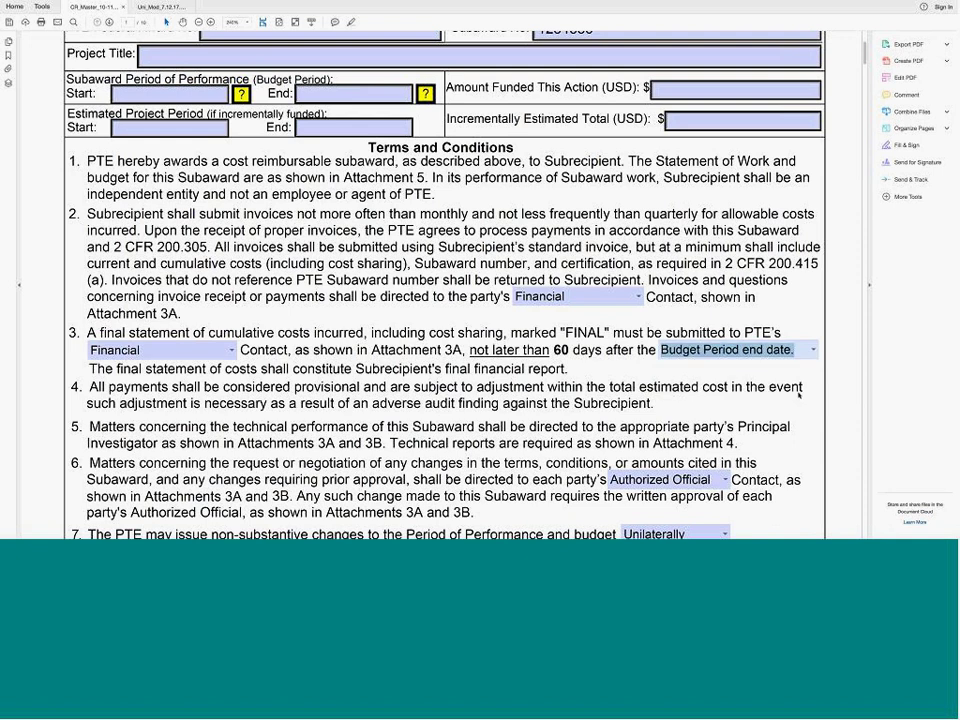
left_click(813, 350)
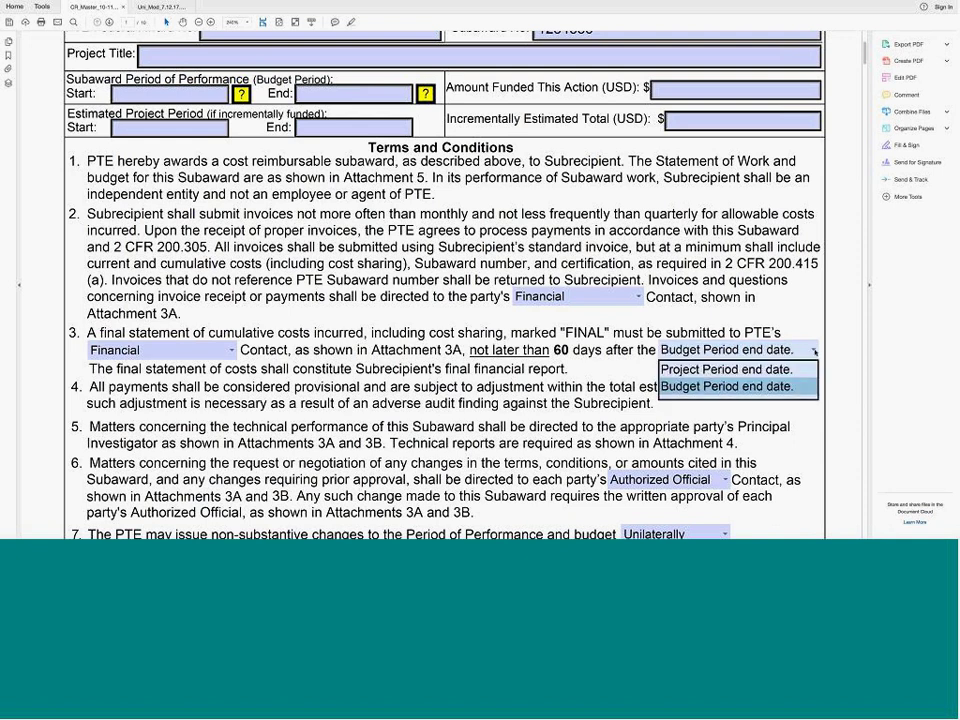
left_click(796, 369)
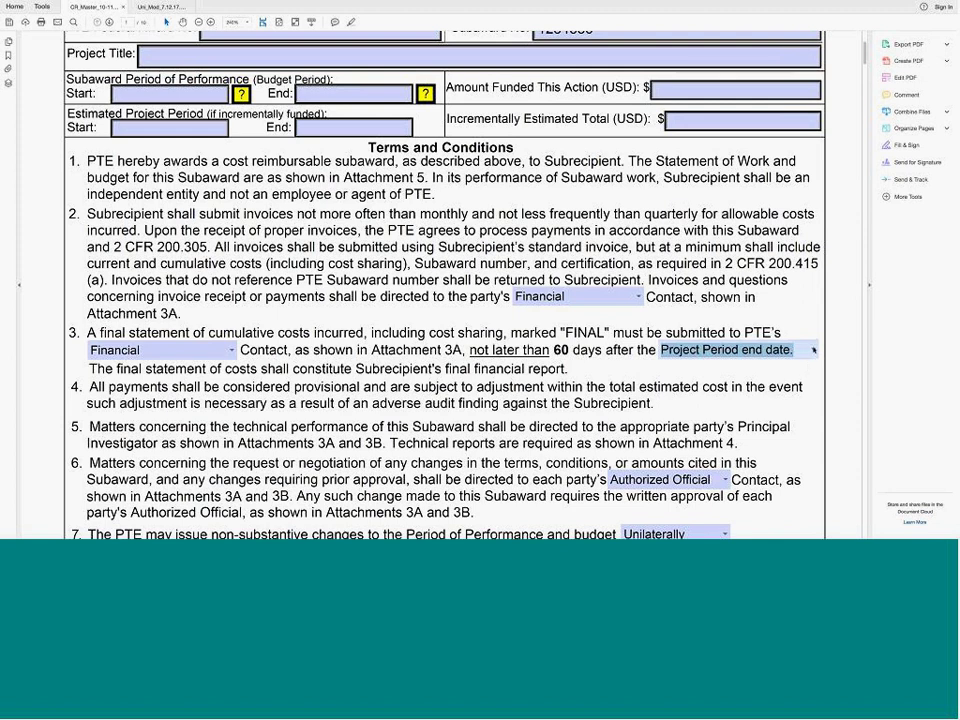
left_click(813, 350)
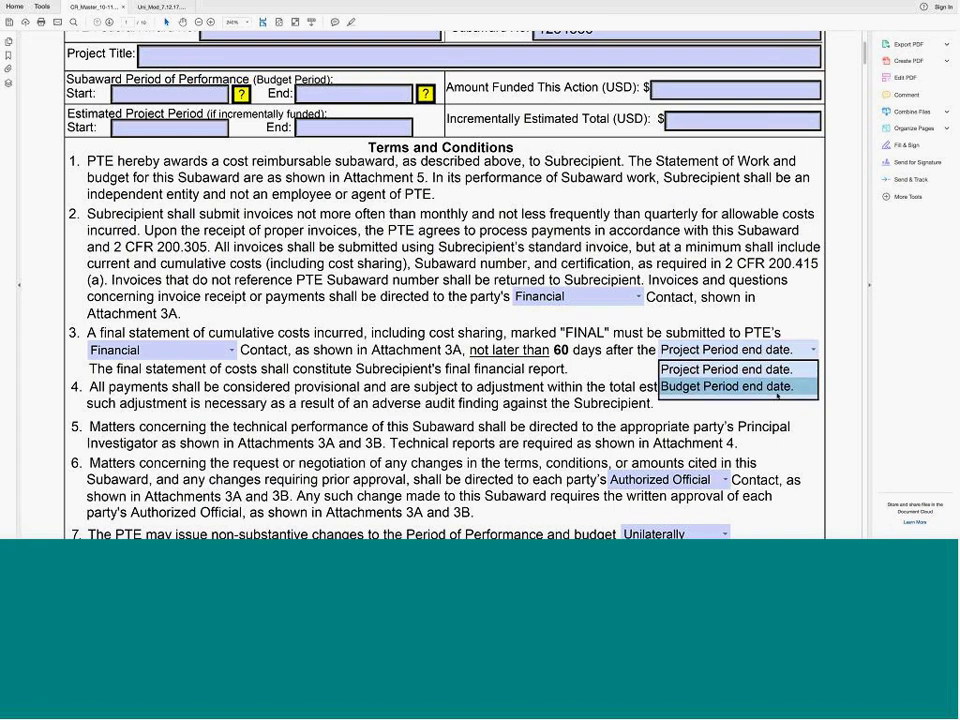
left_click(777, 396)
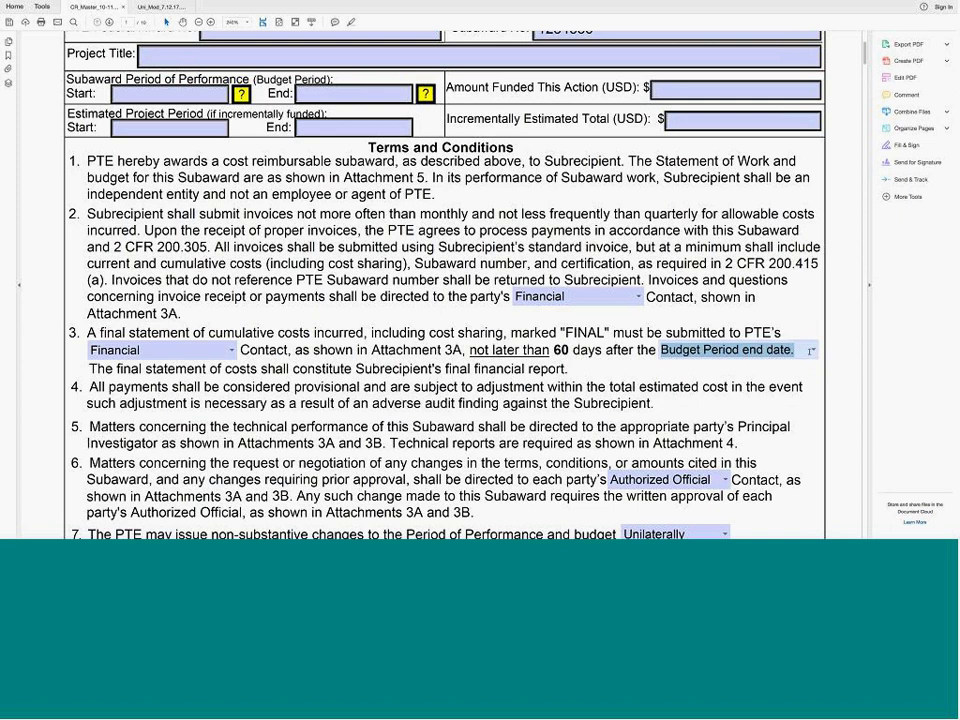
left_click(813, 350)
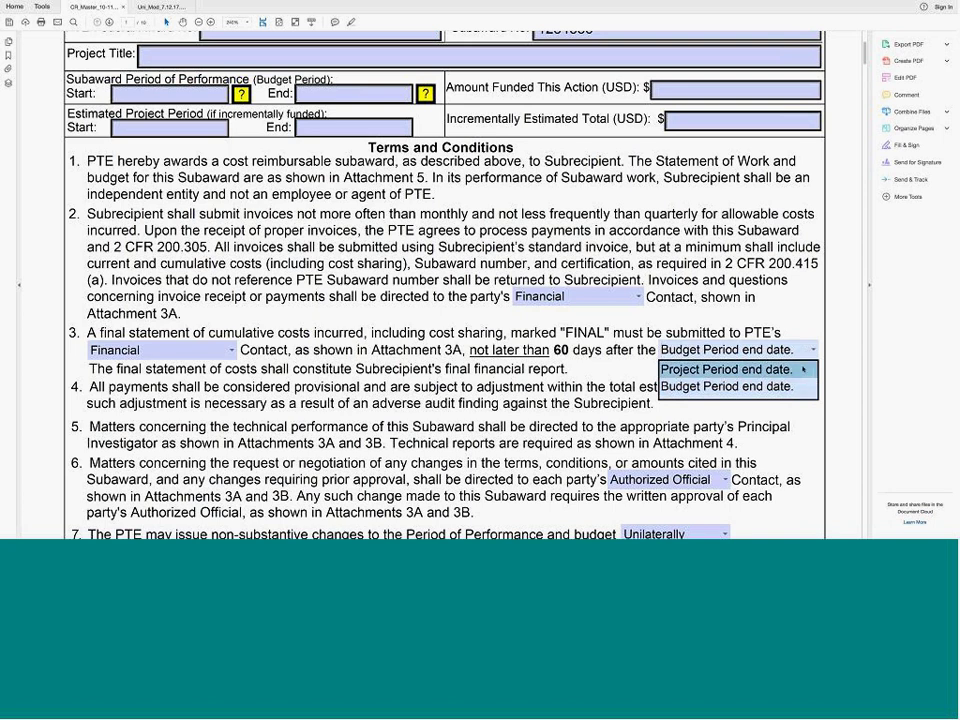
left_click(803, 369)
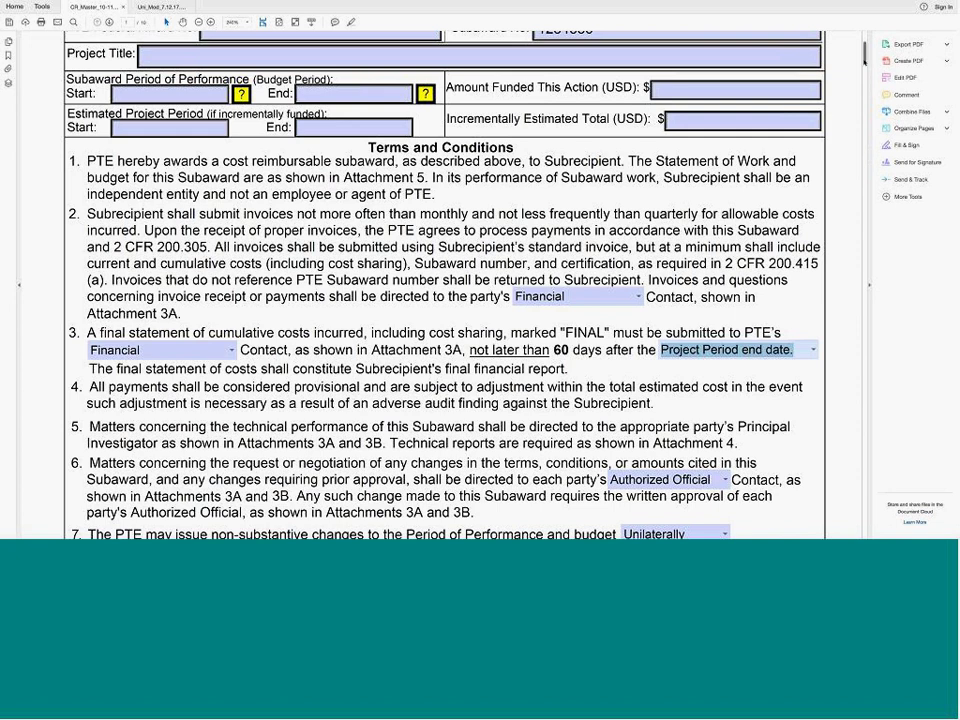
Step: Review terms 6 to 10, selecting the change-request wording in term 6 and "Research Terms and Conditions ("RTCs")" in term 10
scroll(864, 68, "down", 3)
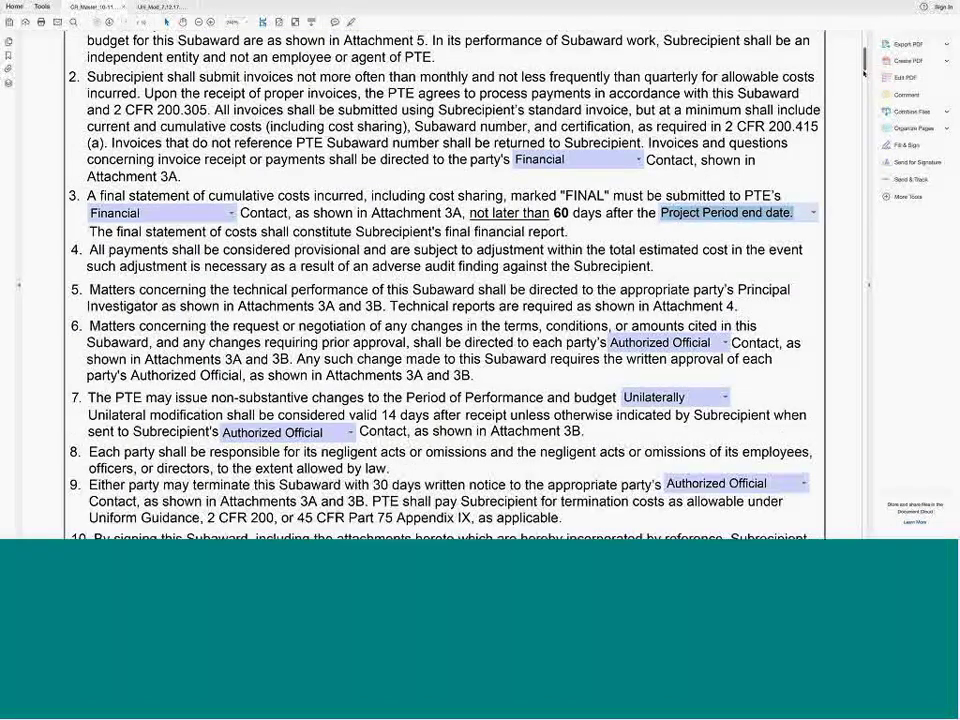
scroll(864, 68, "down", 3)
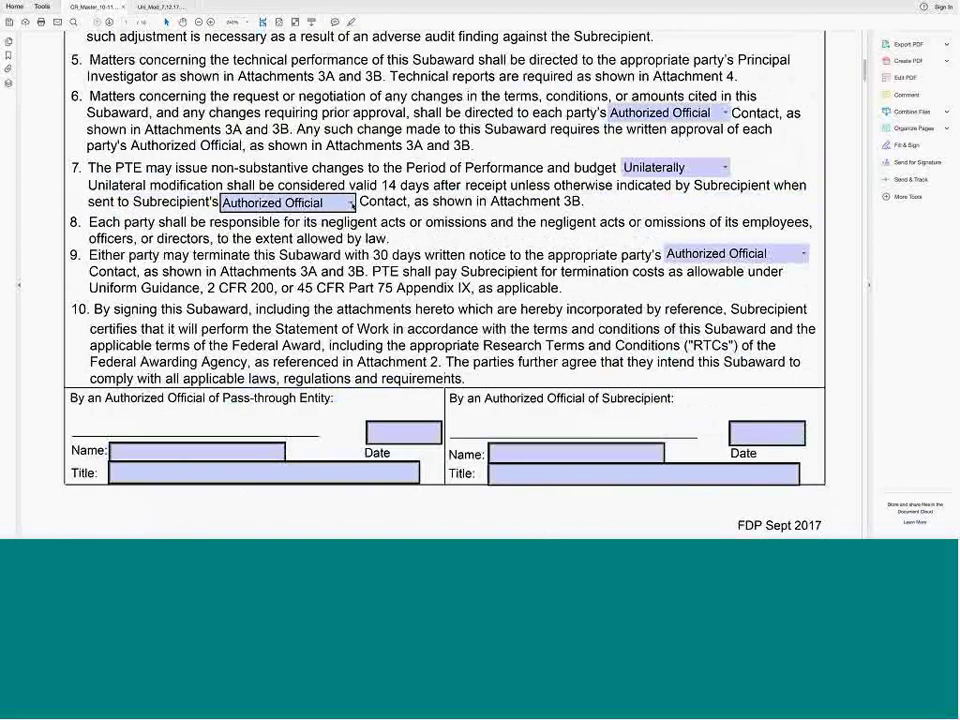
double_click(396, 96)
left_click(480, 131, "shift")
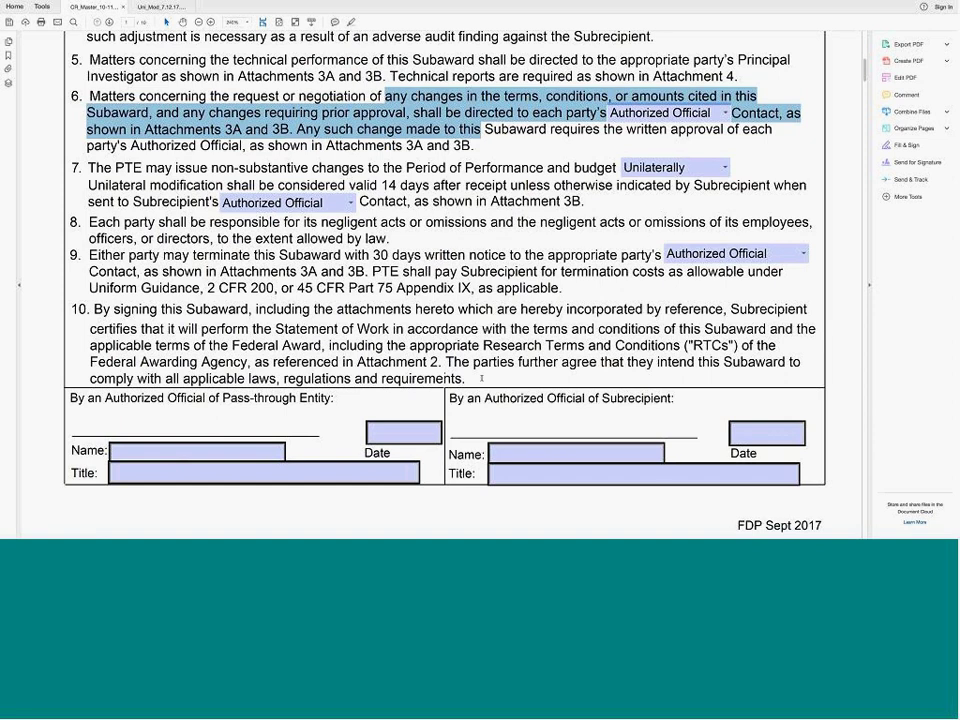
left_click_drag(483, 345, 737, 345)
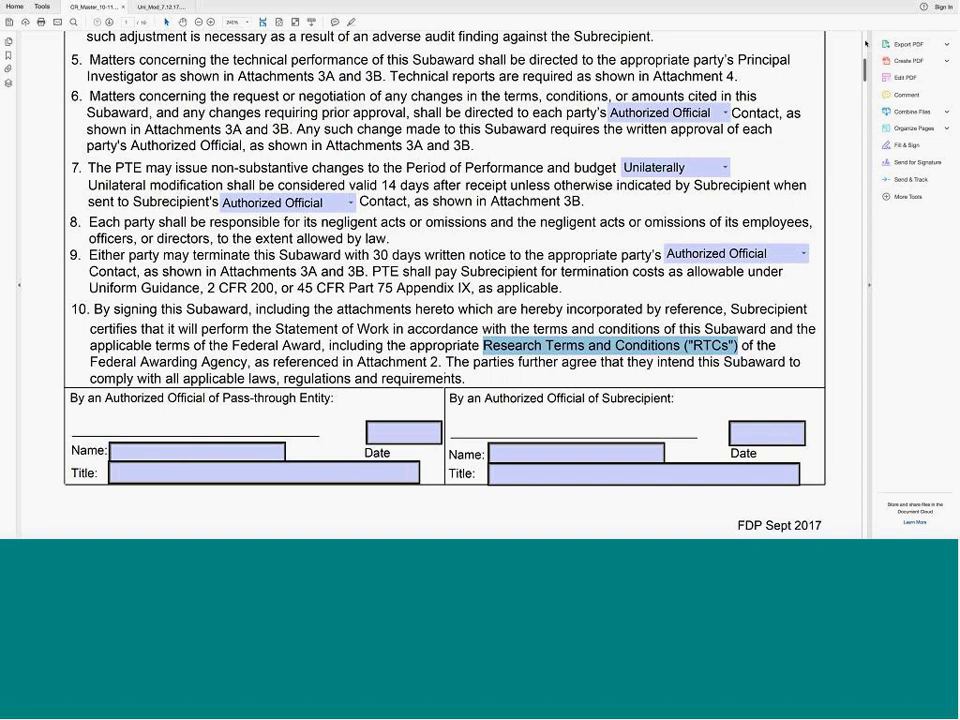
Step: Reset the Federal Awarding Agency to "Select from drop down options" and set it back to National Institutes of Health (NIH)
scroll(572, 103, "up", 10)
left_click(575, 109)
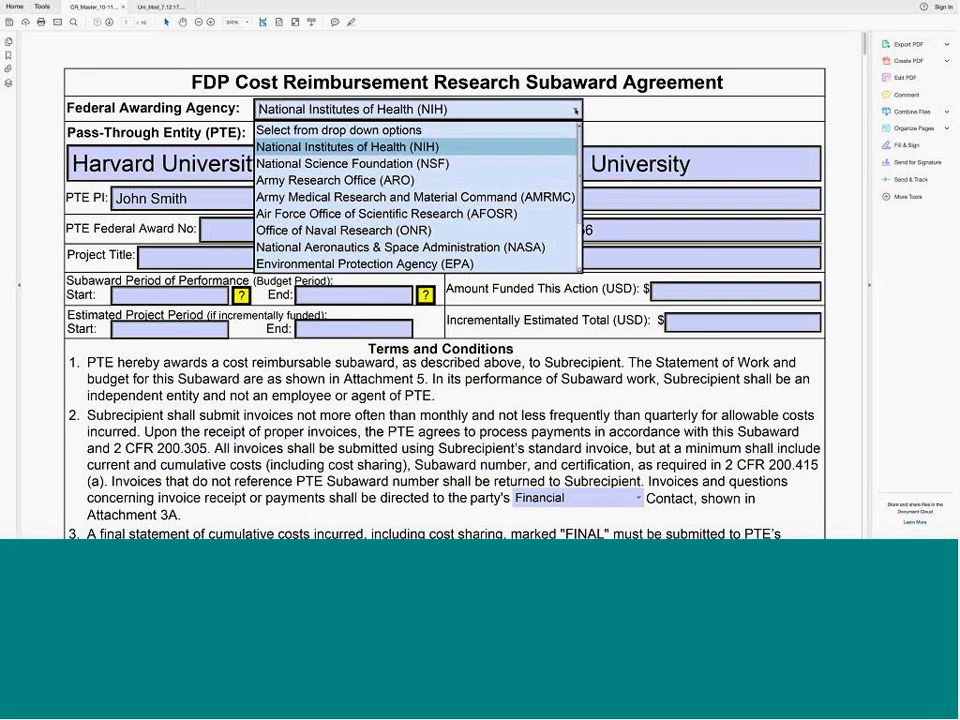
left_click(535, 130)
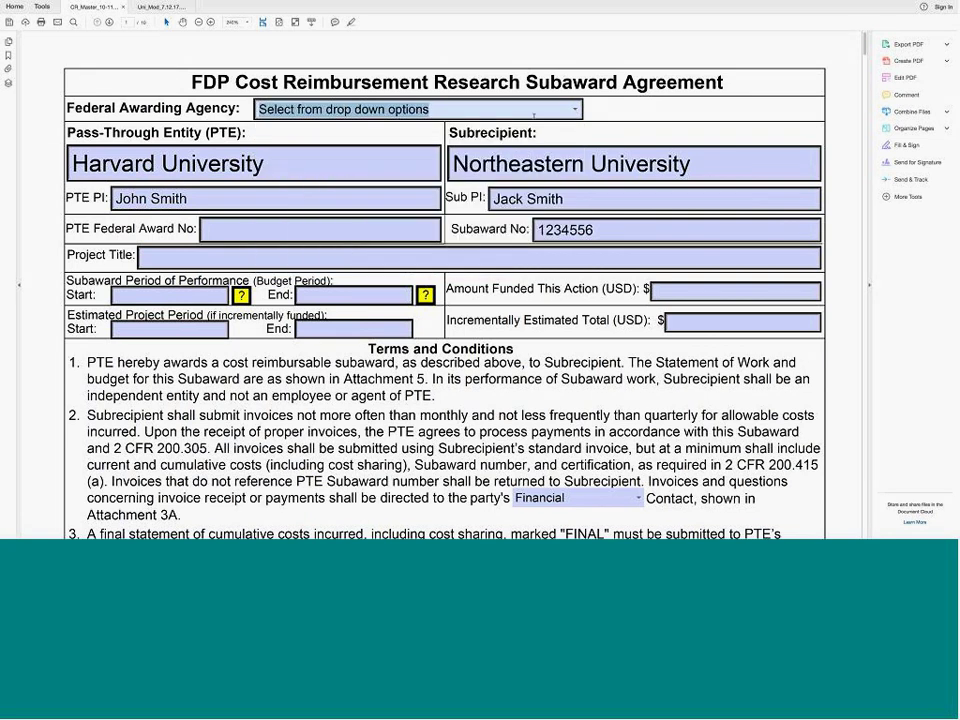
left_click(397, 160)
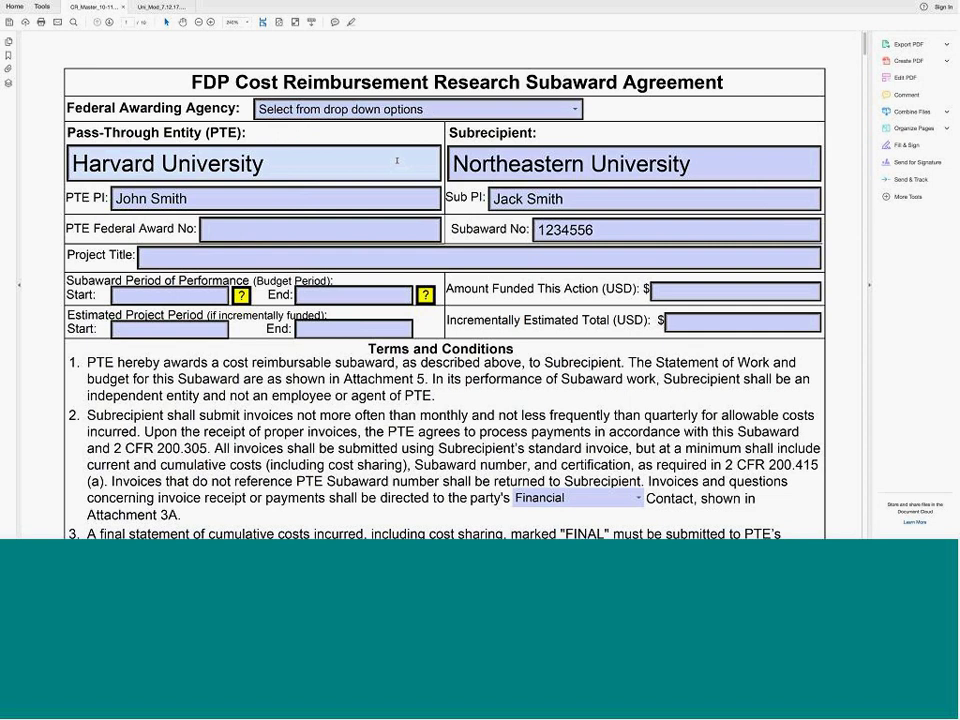
key("Tab")
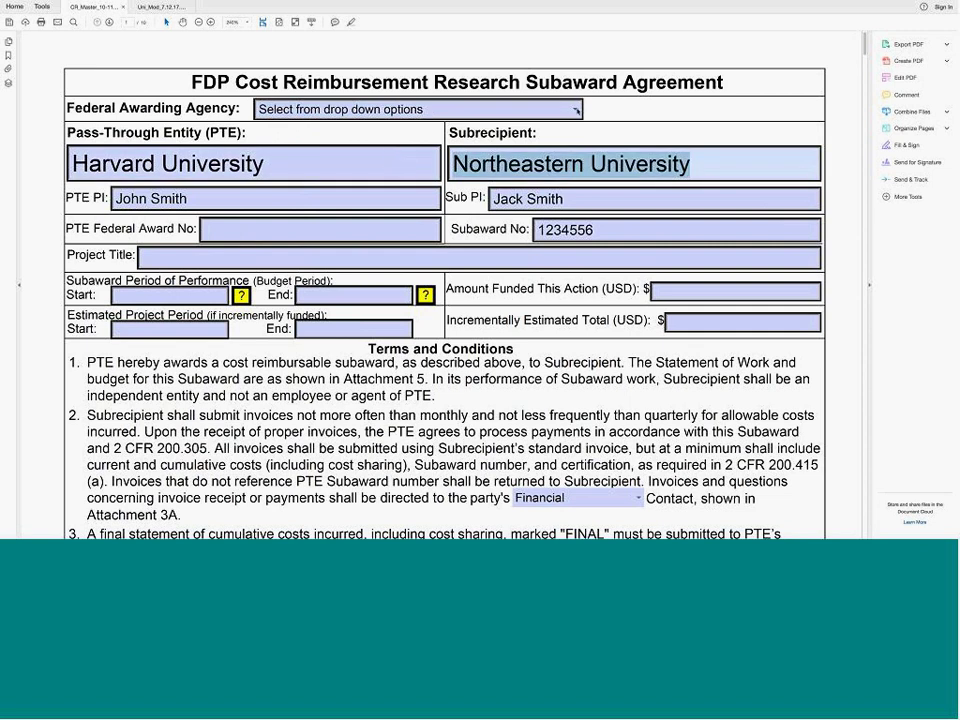
left_click(575, 108)
left_click(550, 147)
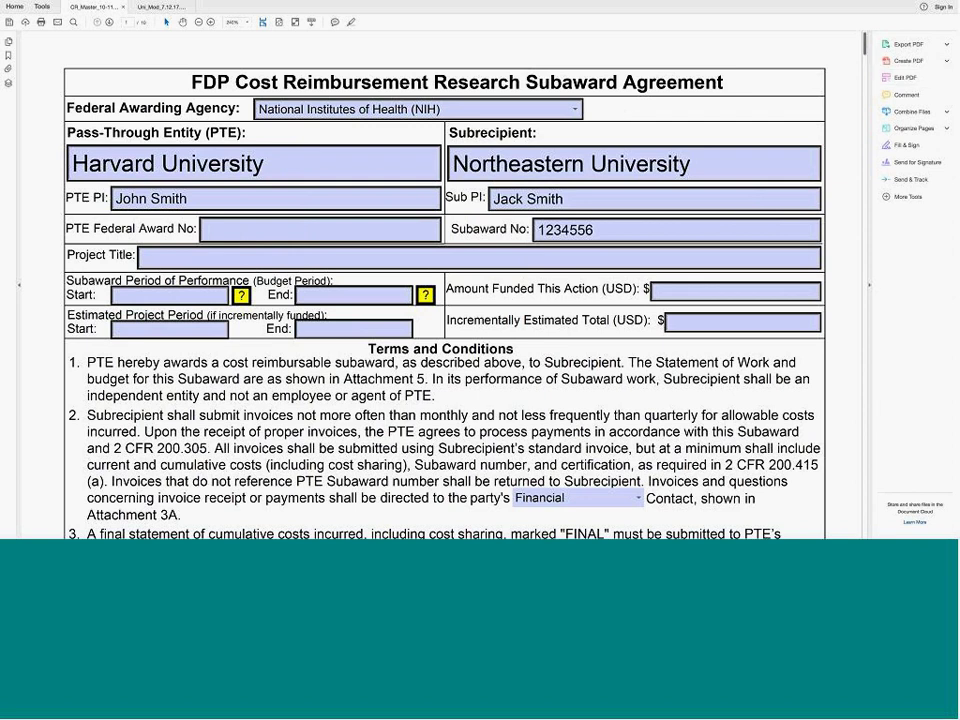
Step: Look over the Attachment 1 certifications and the full set of Federal Awarding Agency options on the agreement's first page
left_click_drag(866, 68, 862, 117)
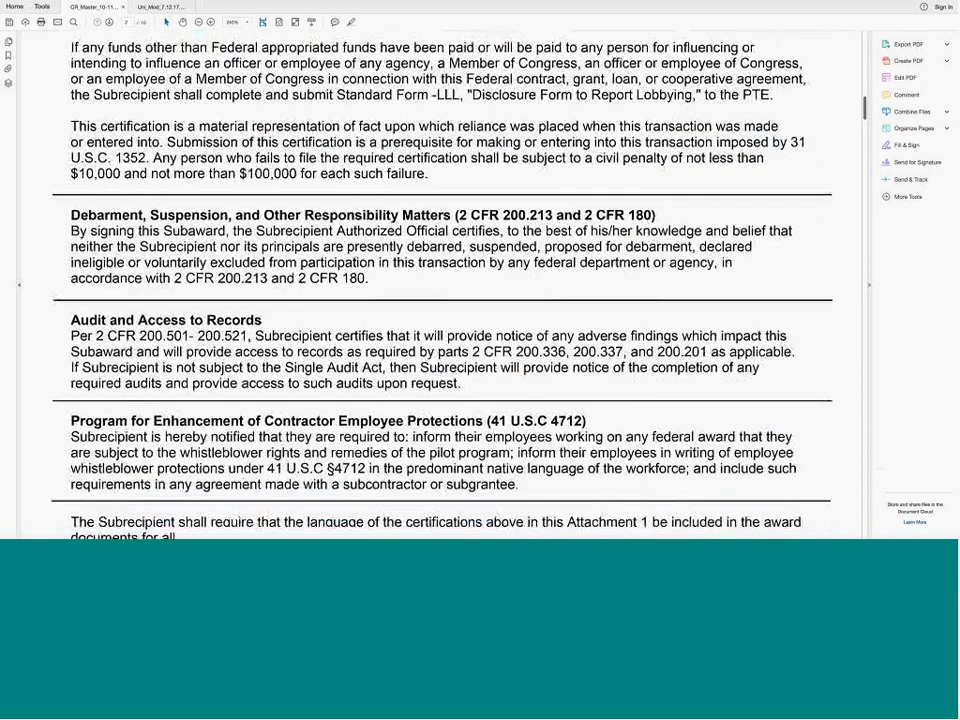
left_click_drag(863, 115, 866, 68)
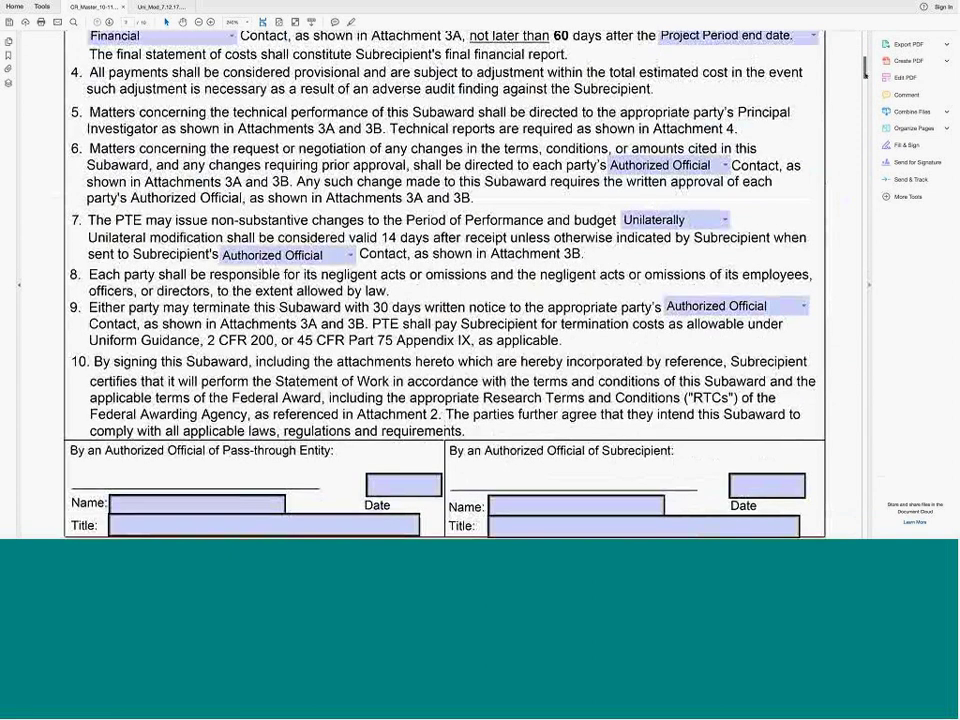
left_click_drag(865, 65, 865, 44)
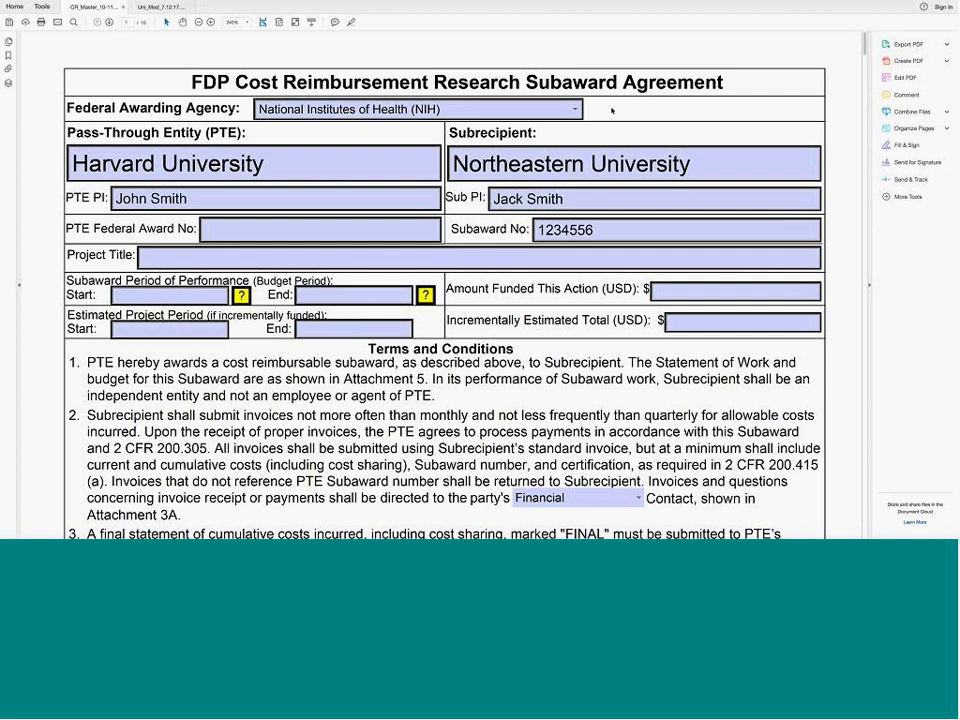
left_click(575, 109)
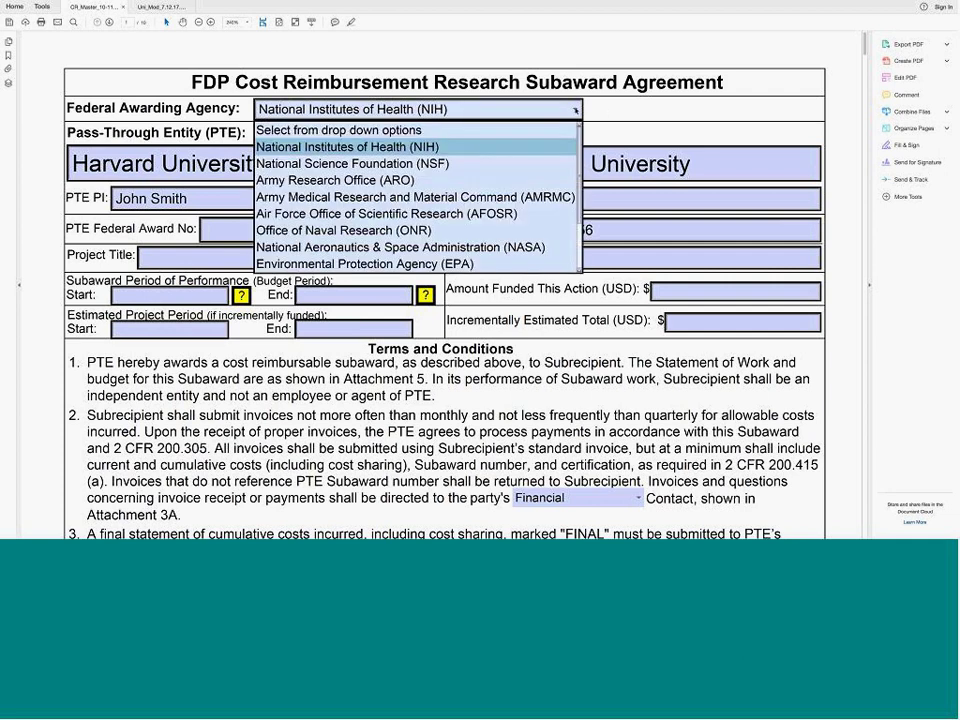
scroll(415, 200, "down", 3)
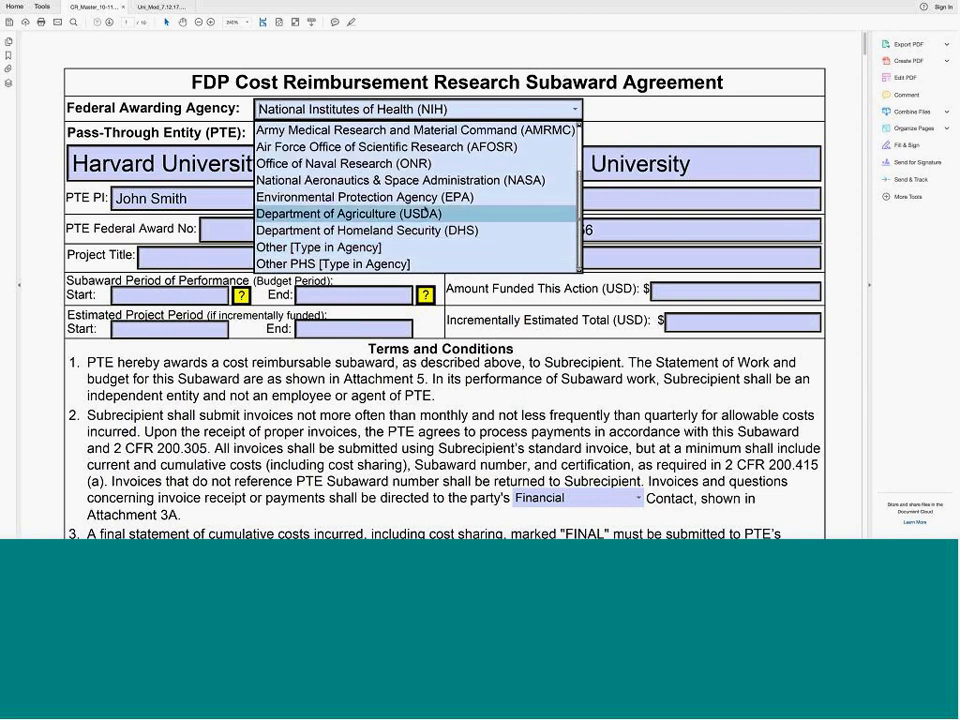
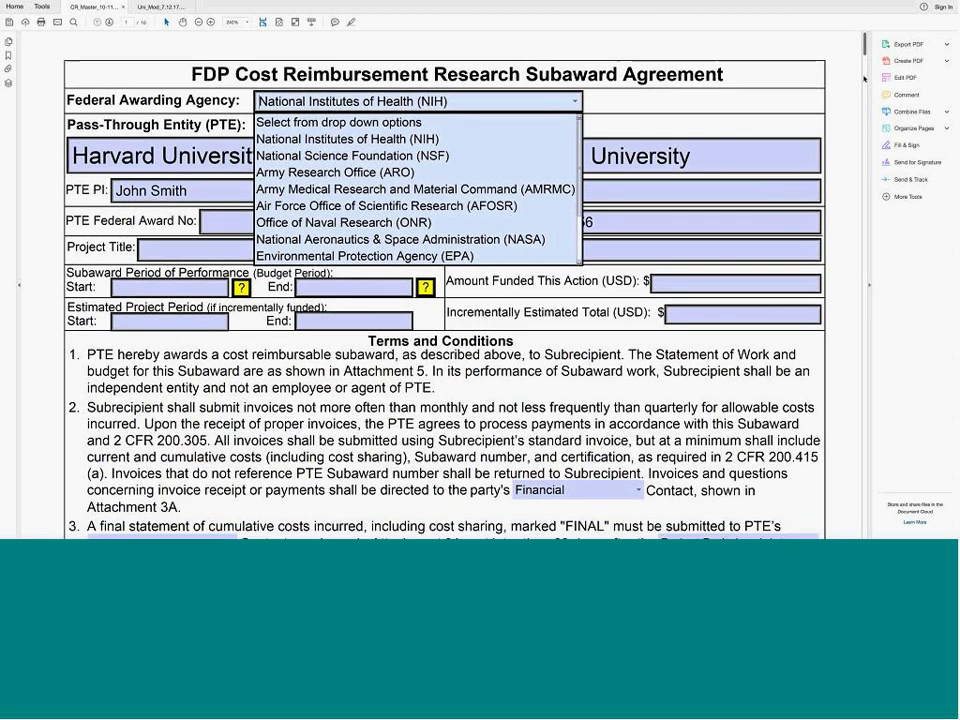
Step: Review the Attachment 1 certifications, selecting the heading text "Program for Enhancement of Contractor Employee Protections"
left_click_drag(866, 60, 860, 128)
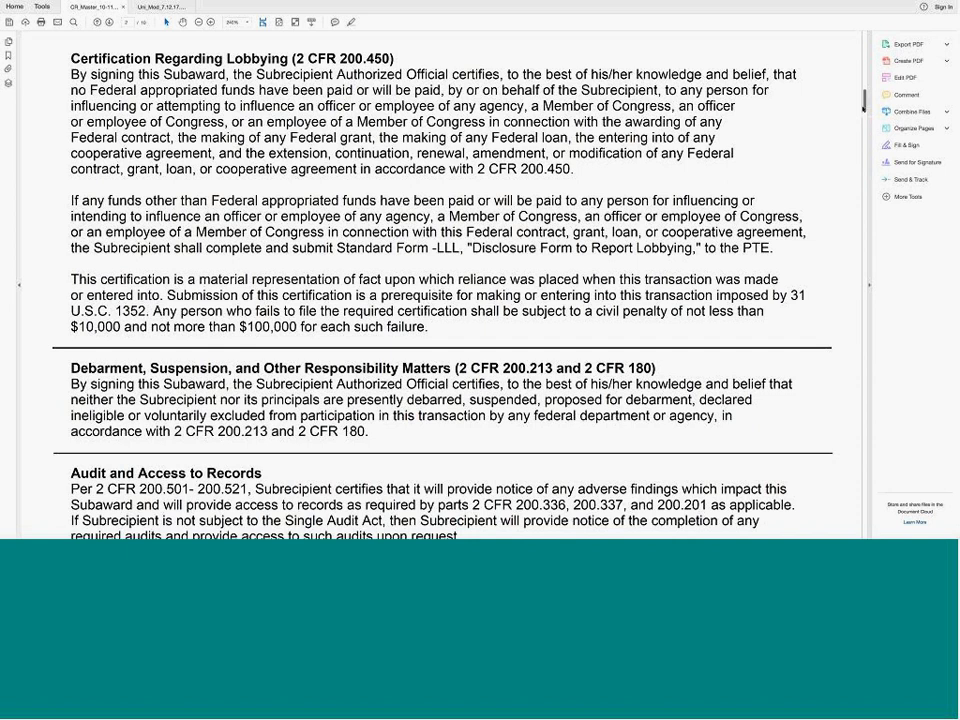
left_click_drag(865, 100, 862, 131)
left_click_drag(70, 203, 483, 203)
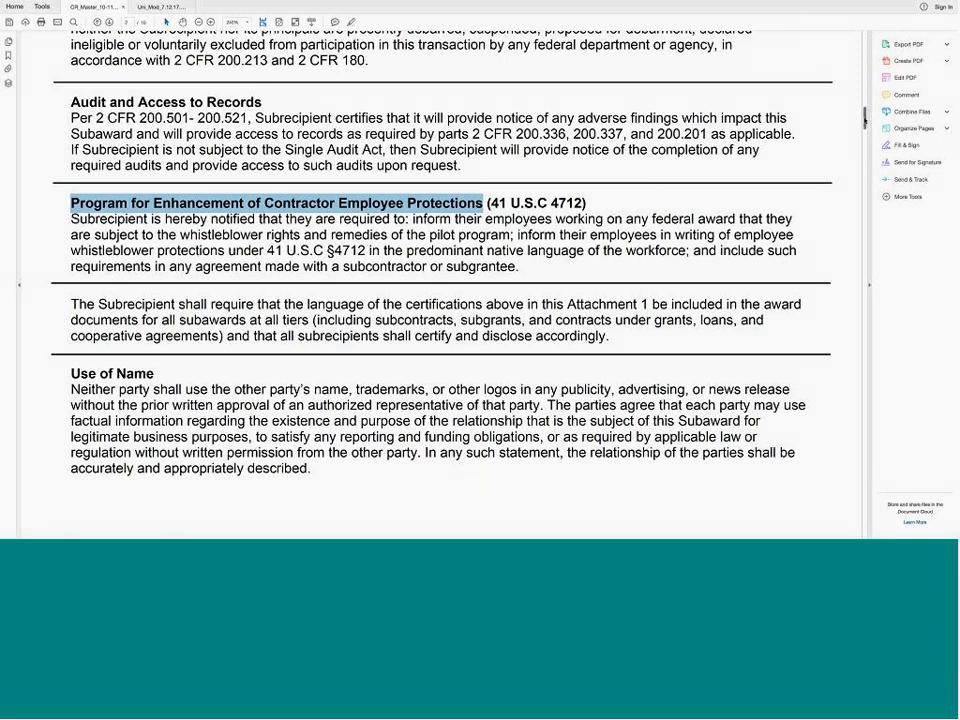
Step: Examine the Required Data Elements and subaward type fields at the start of Attachment 2
left_click_drag(865, 118, 860, 147)
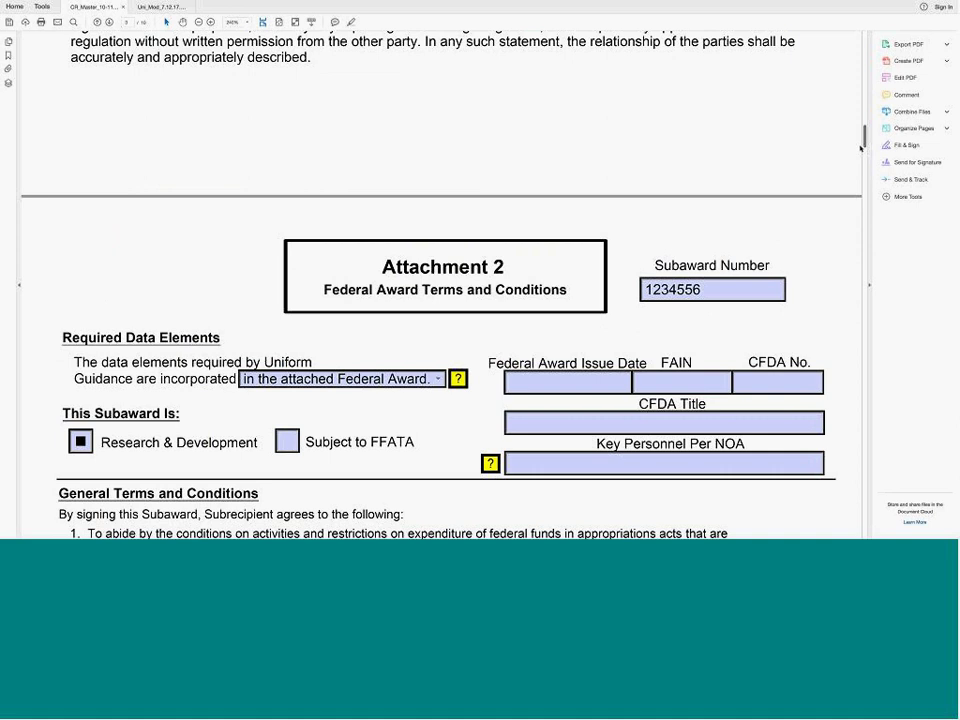
scroll(860, 147, "down", 3)
scroll(860, 147, "up", 1)
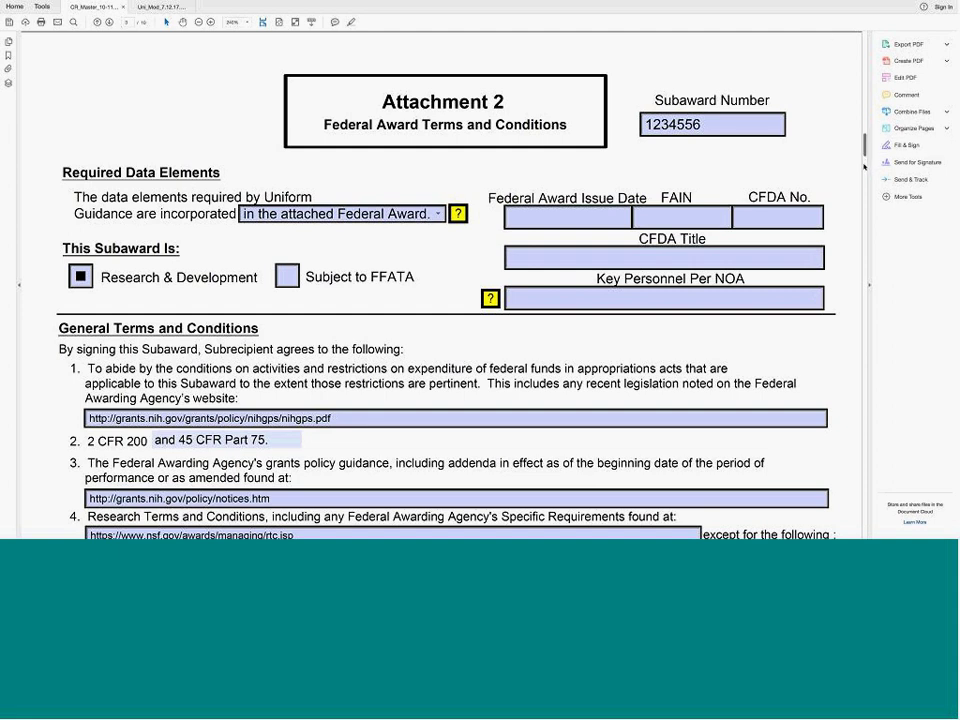
Step: Examine General Terms and Conditions 1 to 4 in Attachment 2, selecting the text of the no-cost extension and payment mechanism exceptions
scroll(197, 125, "down", 6)
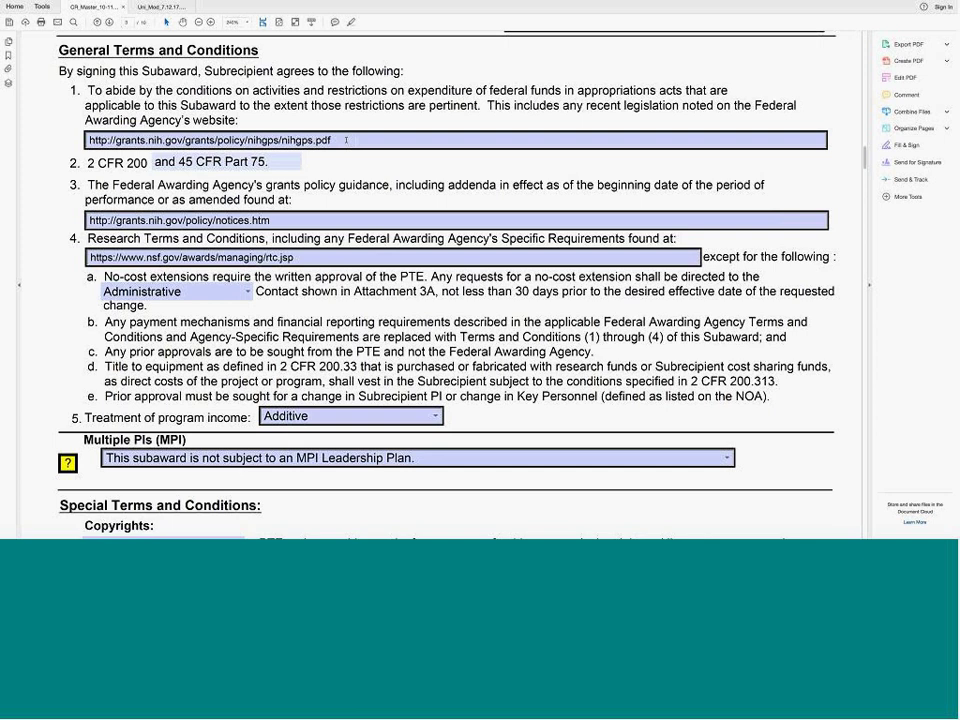
left_click(346, 140)
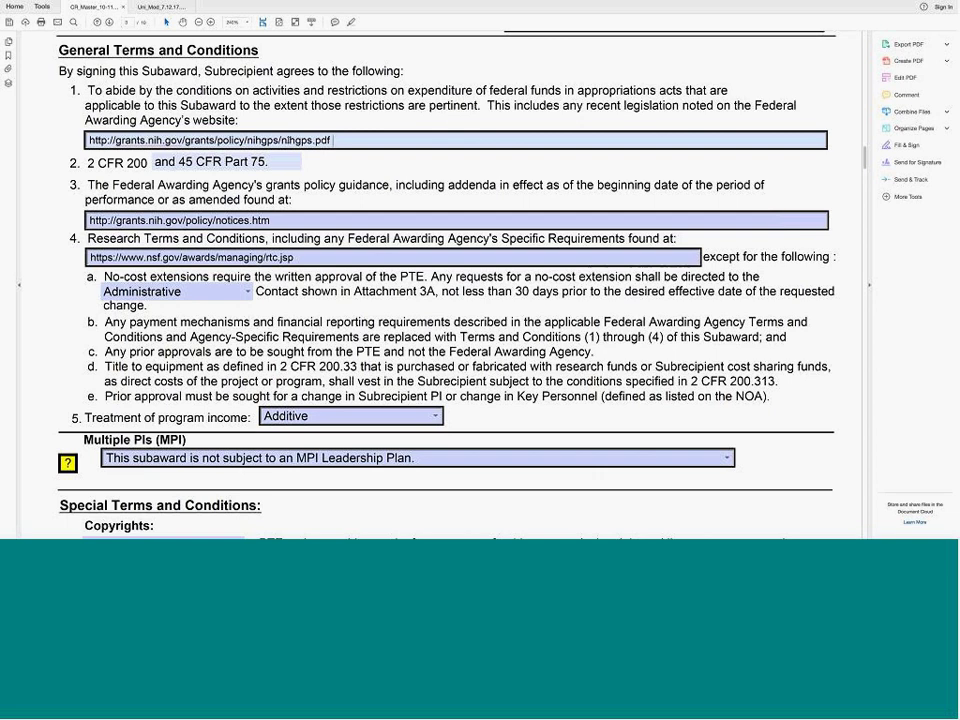
left_click(185, 162)
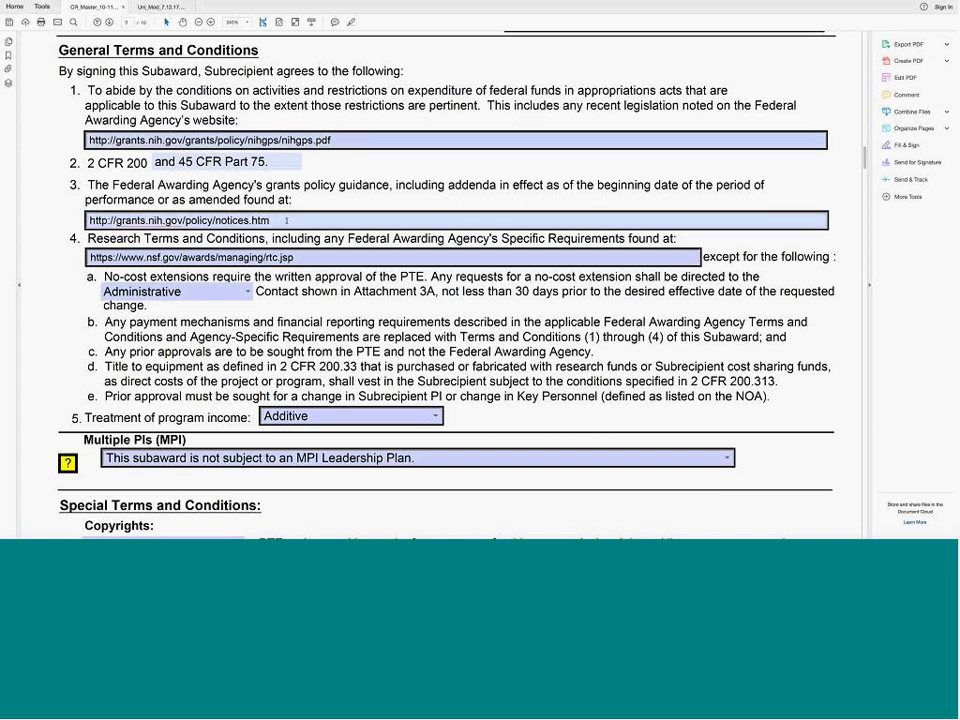
key("ctrl+a")
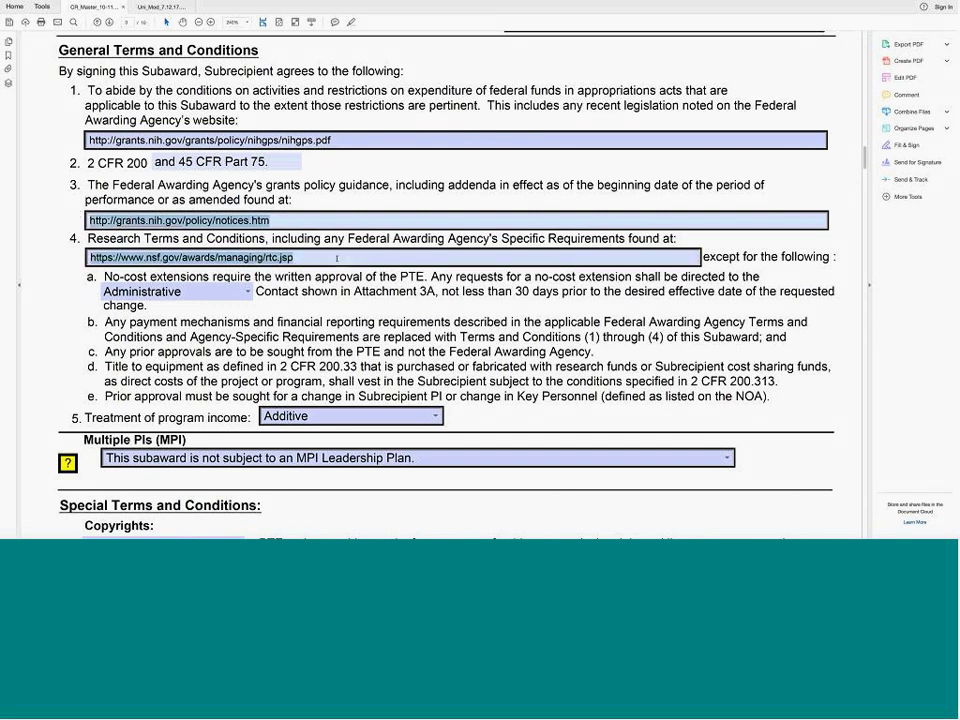
left_click(358, 262)
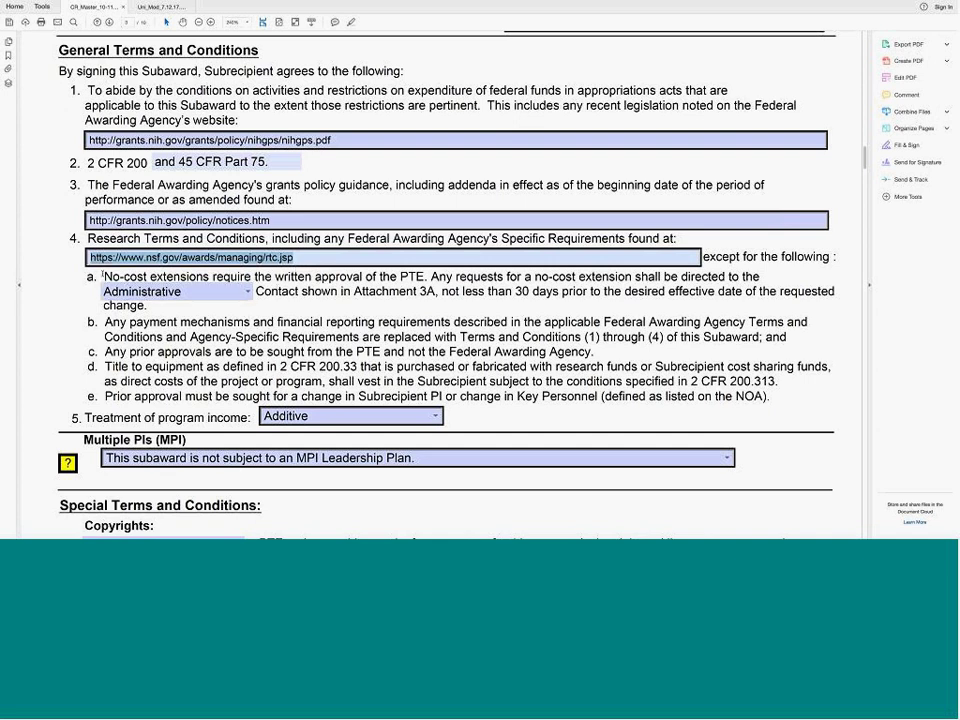
left_click_drag(103, 276, 271, 277)
left_click_drag(376, 289, 402, 312)
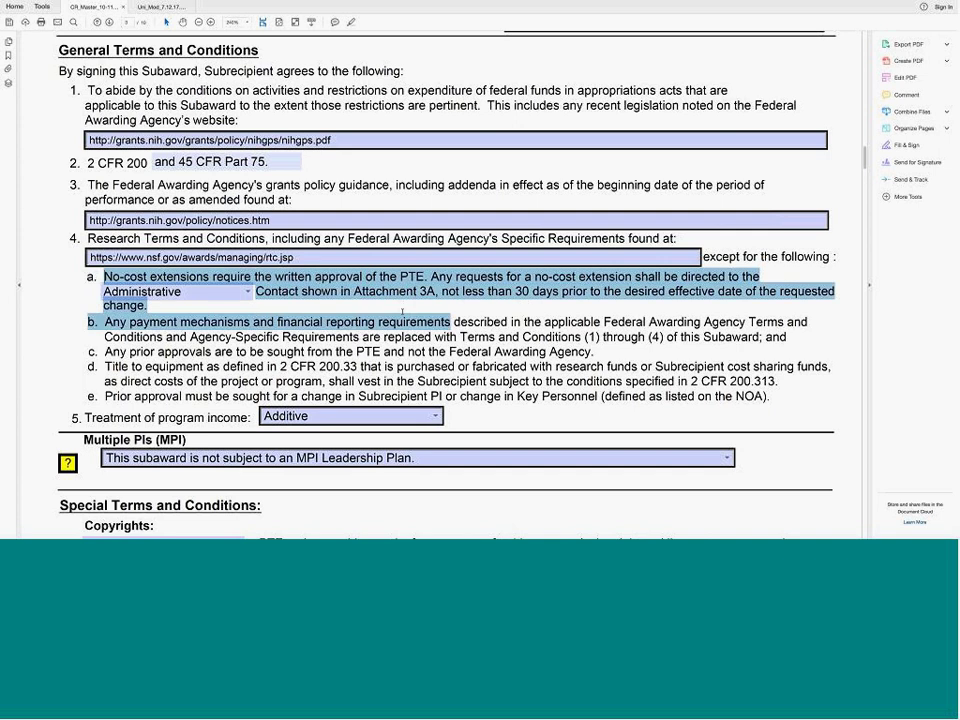
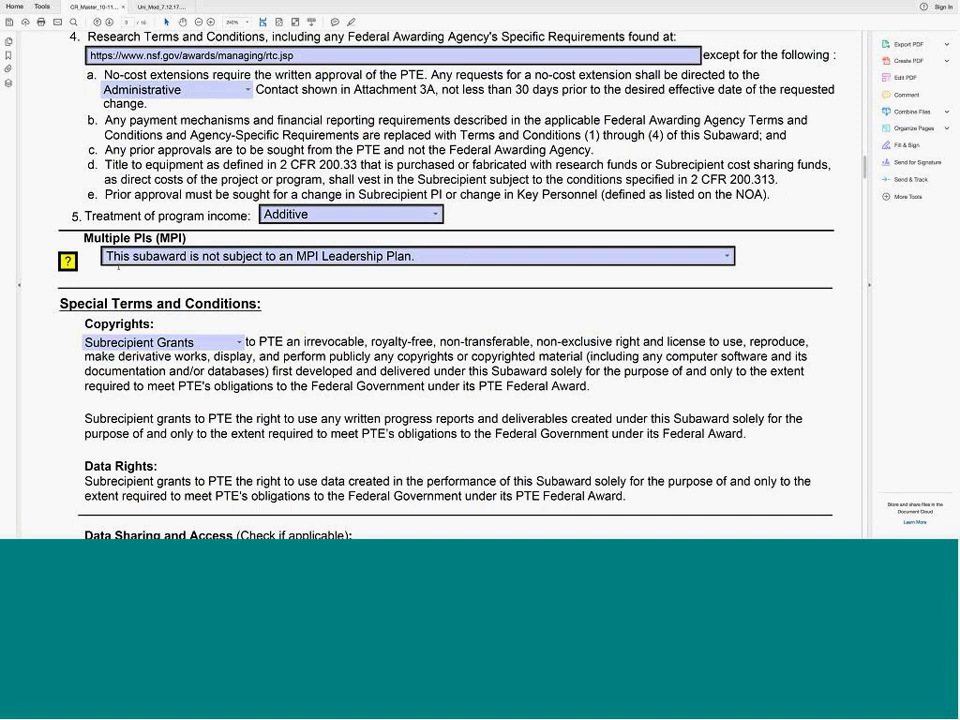
Step: Make the subaward subject to an MPI Leadership Plan, with the PTE making the MPI plan available upon request
left_click_drag(105, 256, 486, 271)
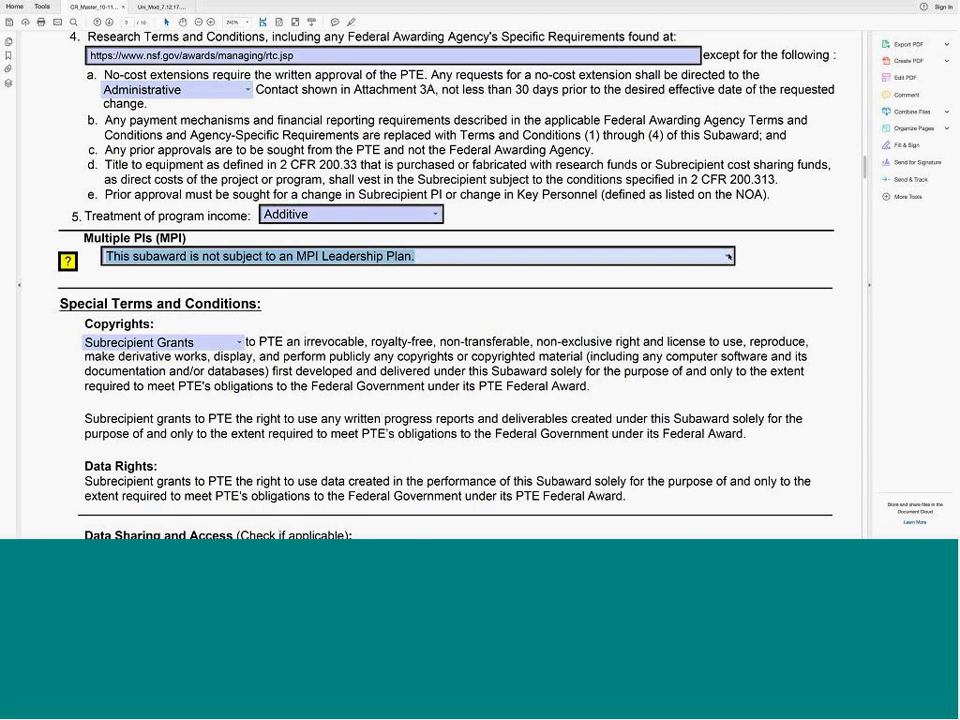
left_click(728, 257)
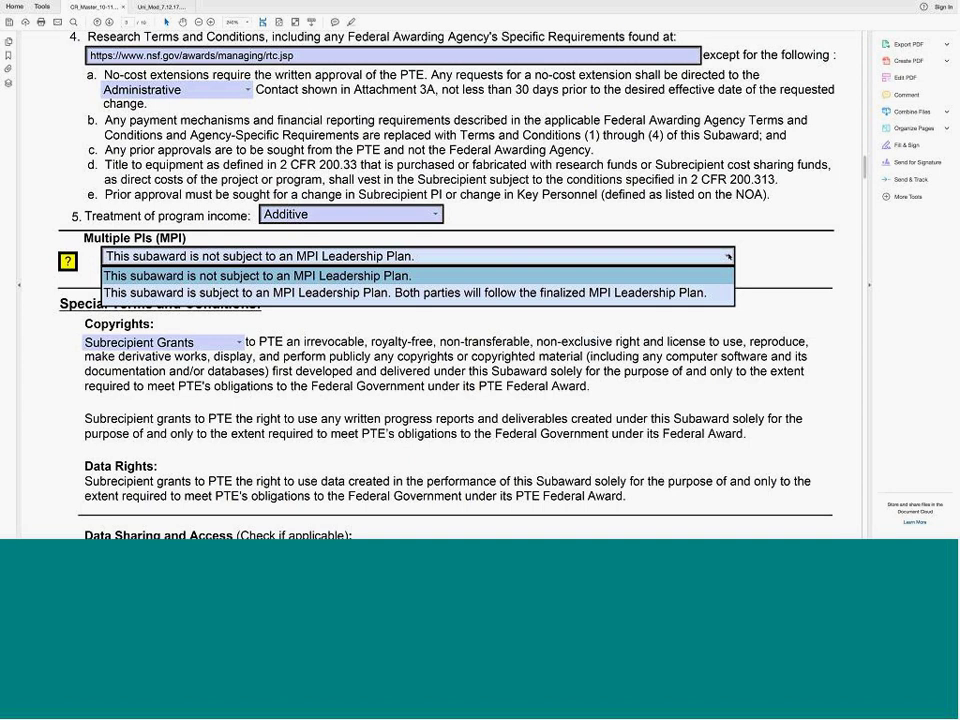
left_click(678, 292)
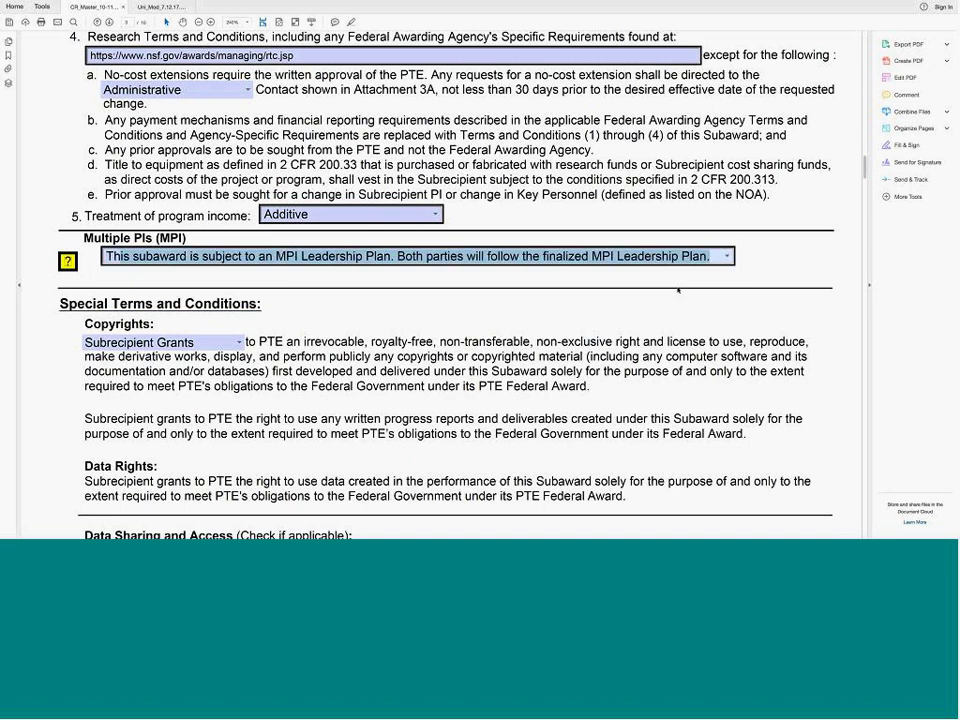
left_click(678, 290)
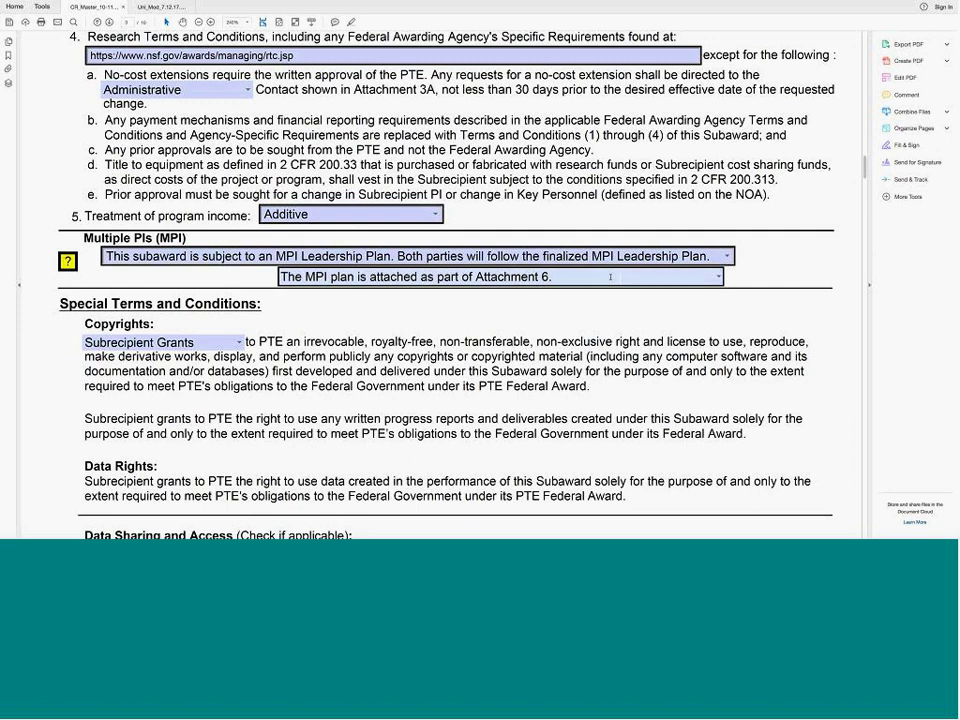
left_click(718, 277)
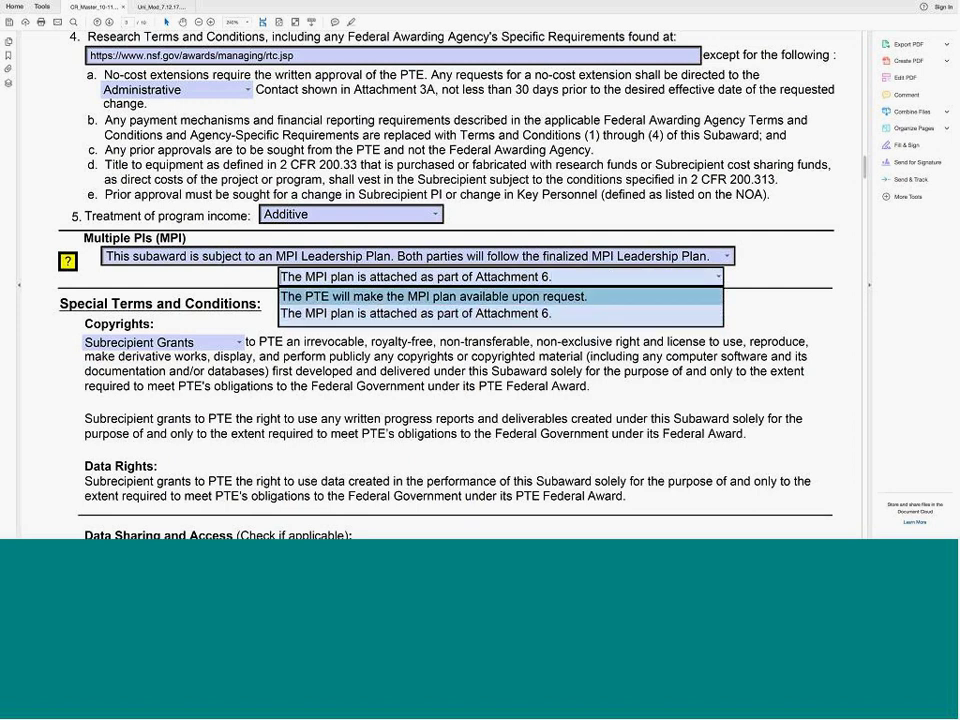
left_click(702, 297)
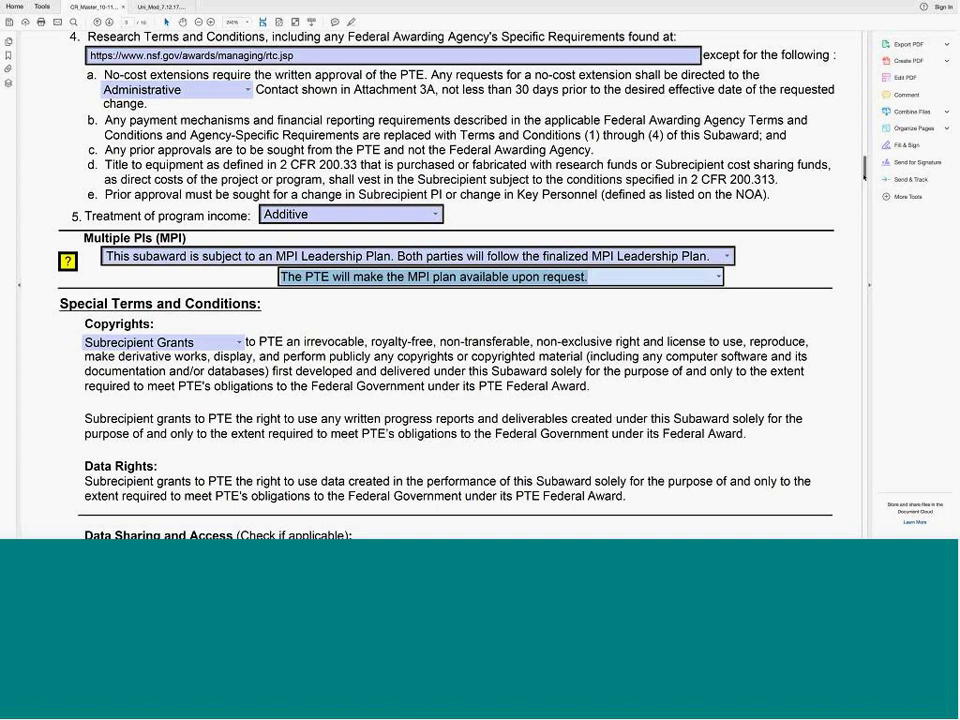
Step: Select the Copyrights paragraph granting PTE the right to use written progress reports and deliverables
scroll(862, 172, "up", 4)
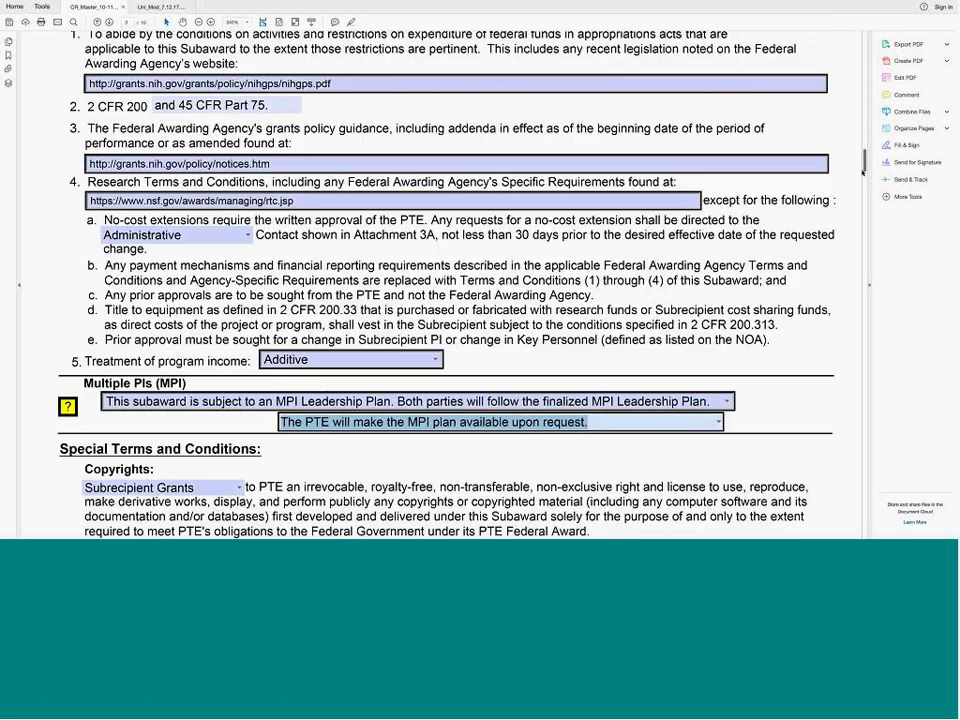
scroll(862, 172, "down", 2)
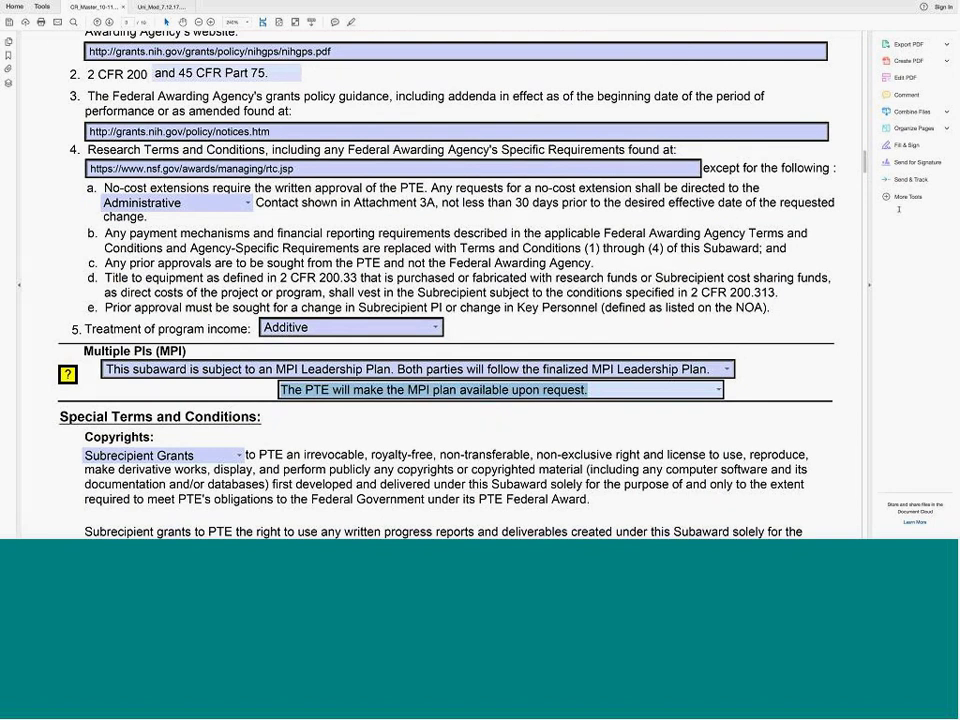
scroll(865, 168, "down", 1)
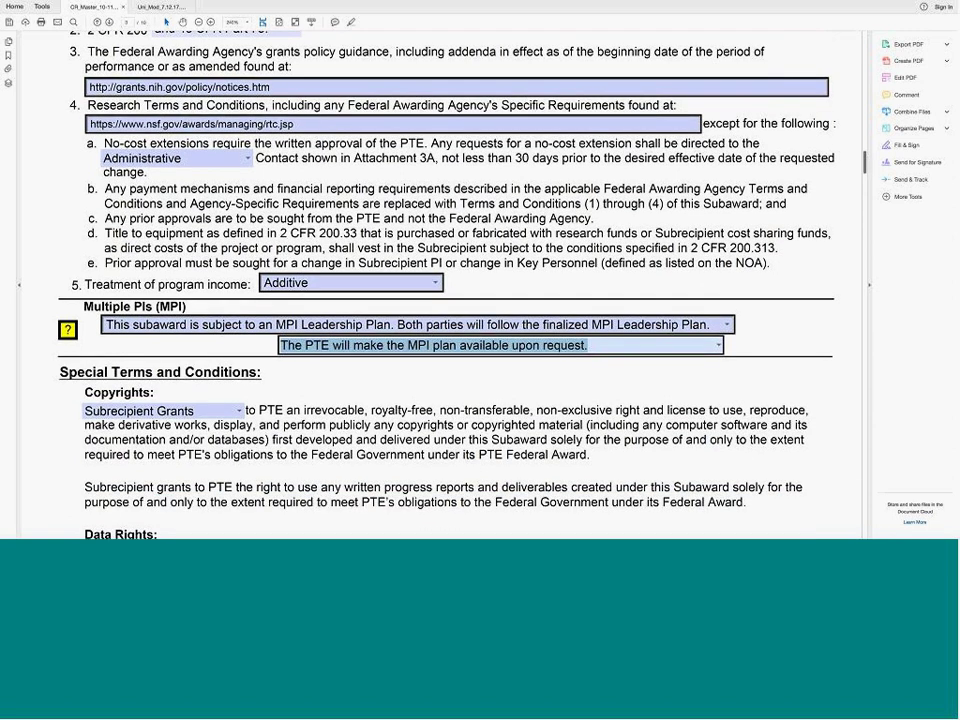
scroll(865, 175, "down", 1)
scroll(865, 172, "down", 1)
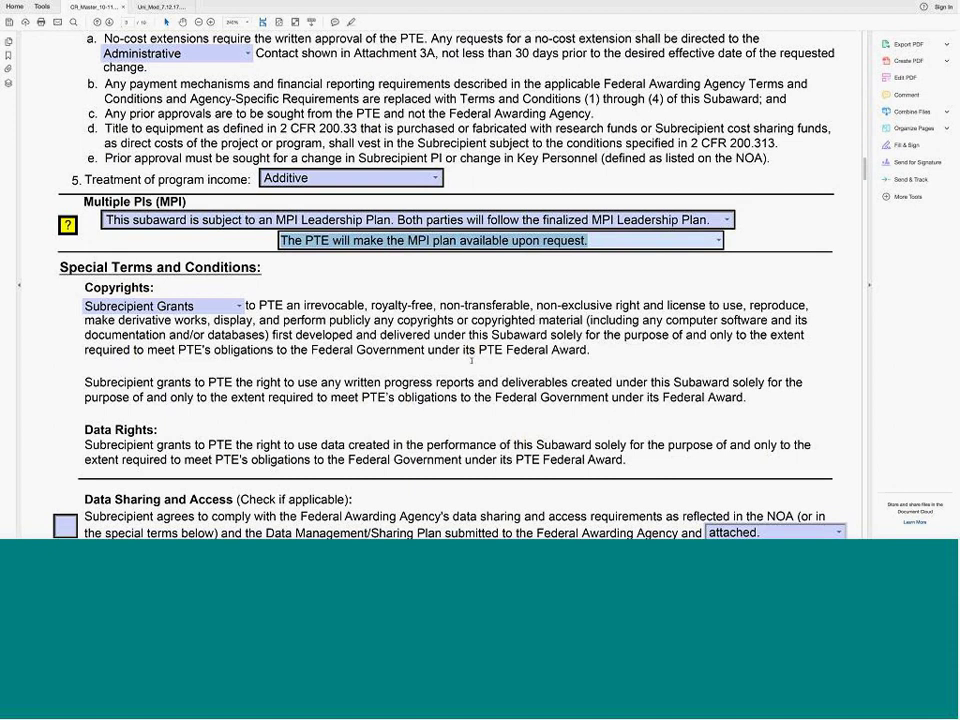
left_click(80, 383)
left_click_drag(386, 409, 756, 403)
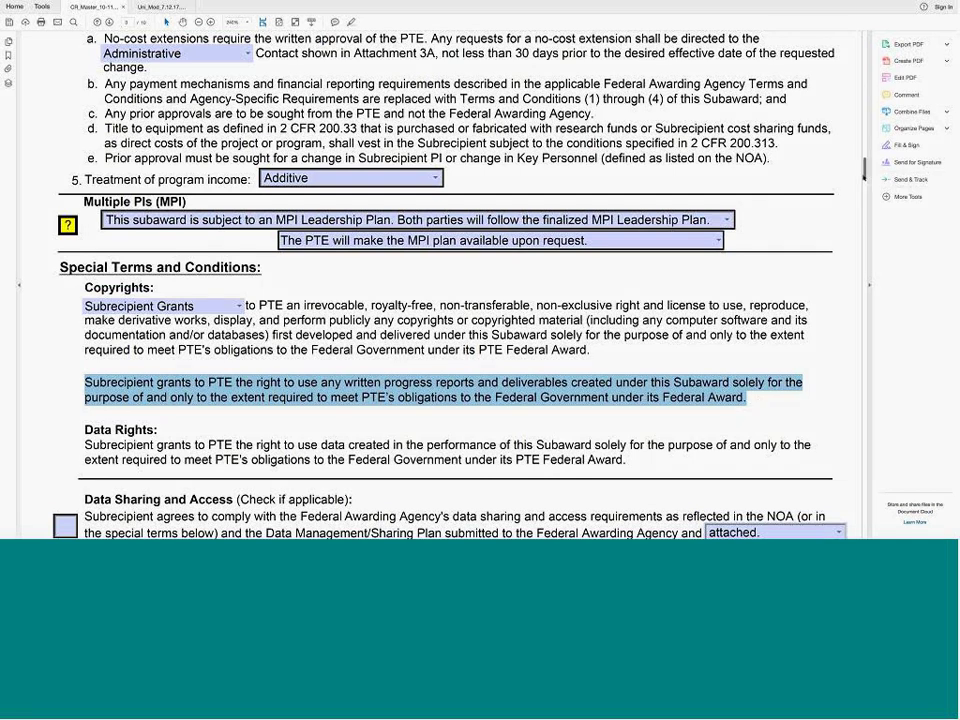
Step: View the copyright grant wording choices under Special Terms and Conditions, leaving Subrecipient Grants in place
scroll(860, 188, "down", 3)
scroll(860, 188, "down", 2)
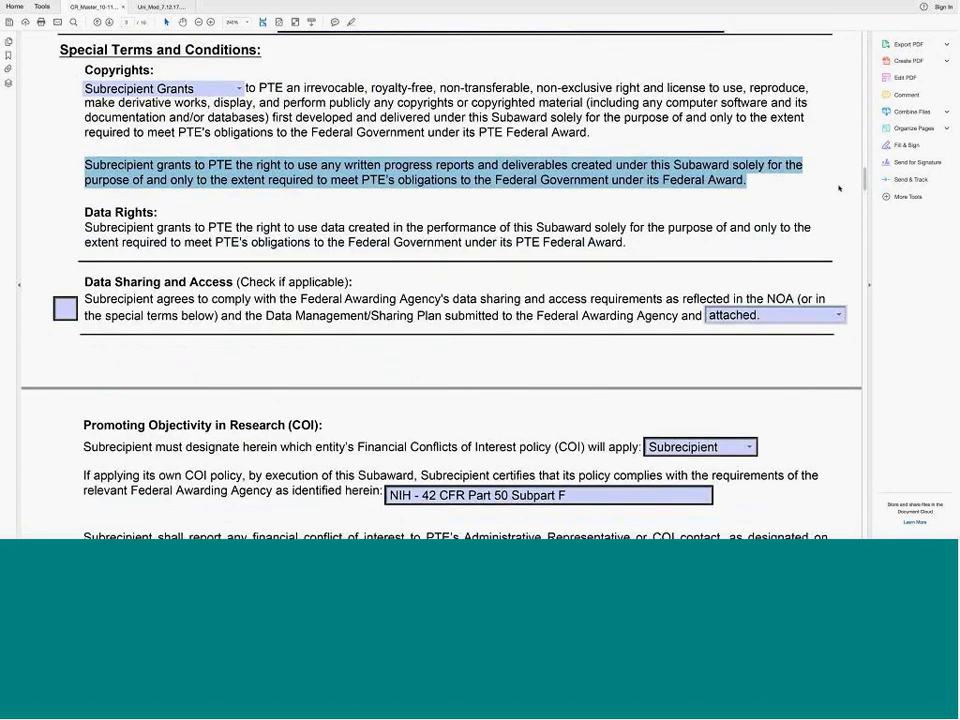
left_click(240, 90)
left_click(240, 90)
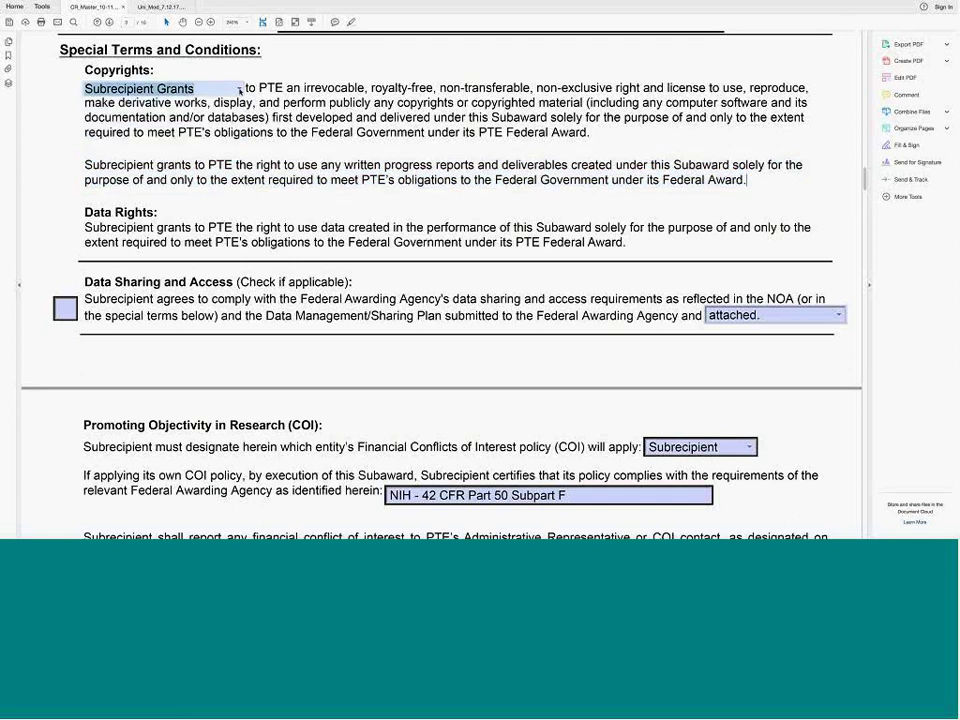
left_click(240, 90)
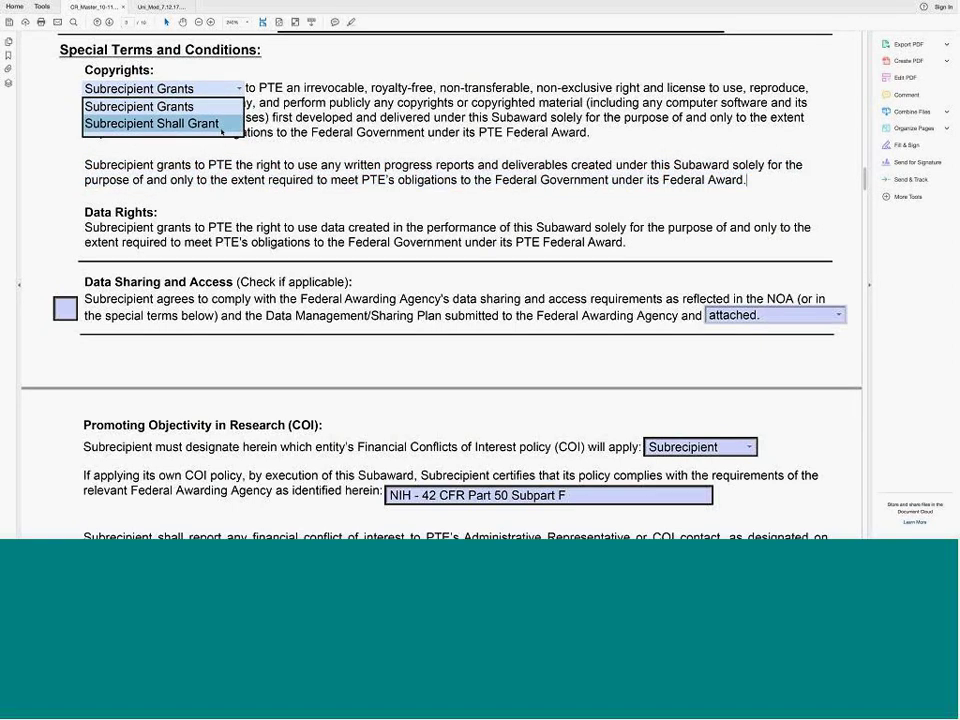
key("Escape")
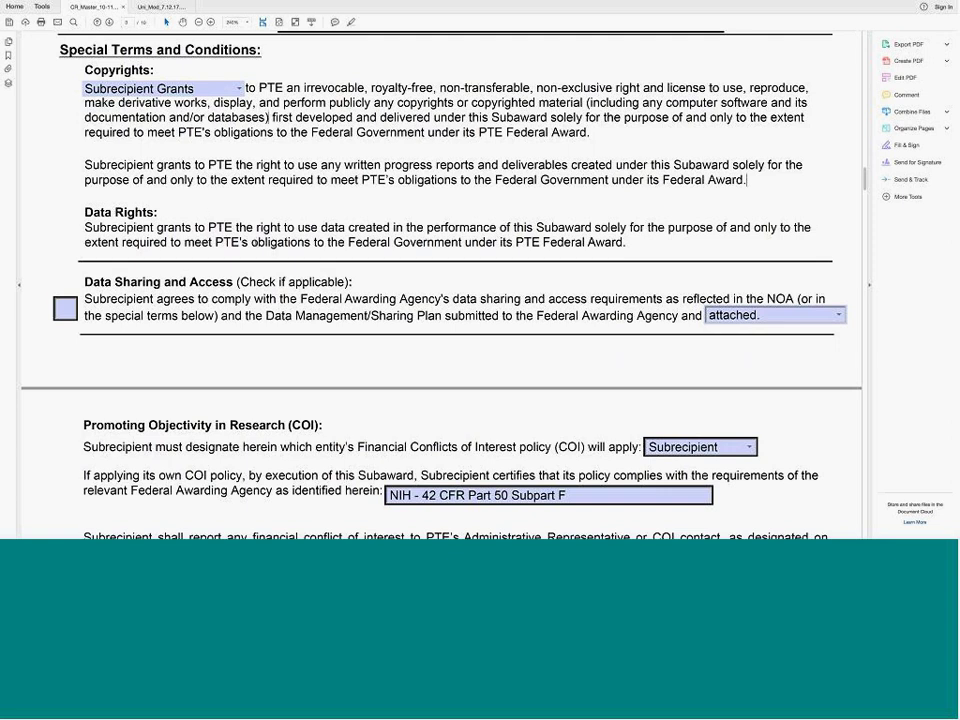
Step: Check the Data Management/Sharing Plan delivery choices, keep "attached.", and select the Data Sharing and Access heading text
scroll(746, 180, "down", 1)
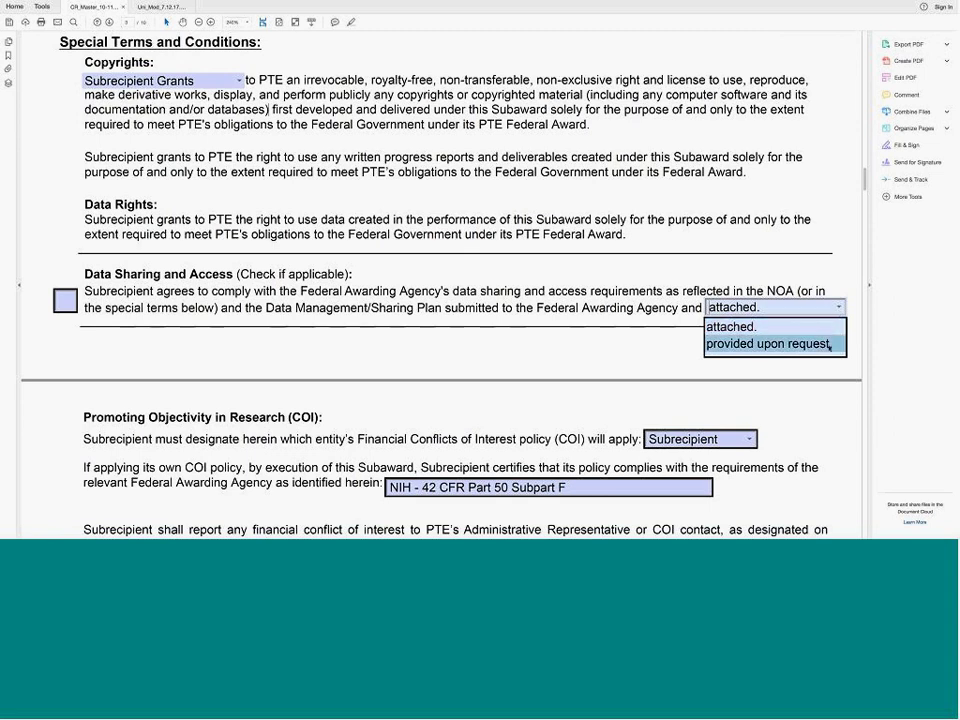
left_click(815, 326)
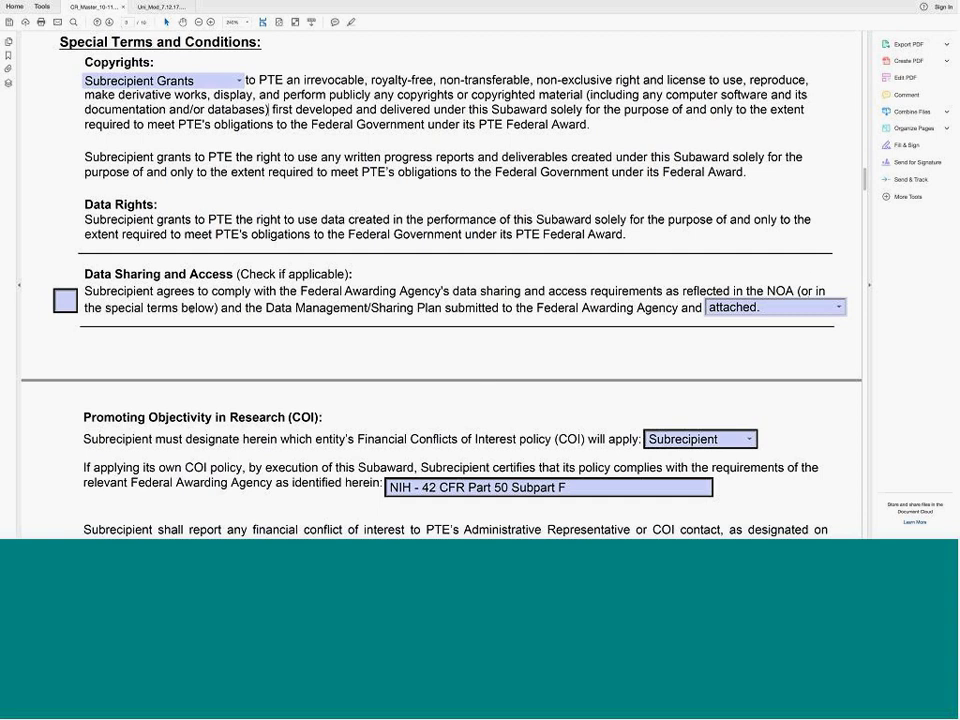
left_click_drag(83, 274, 276, 274)
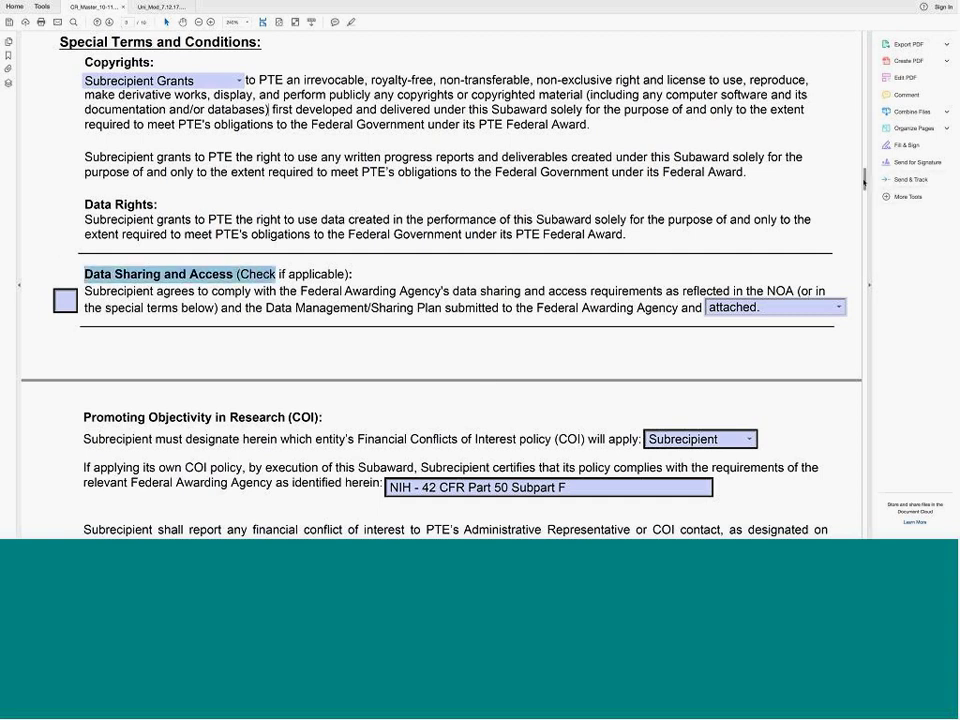
Step: Examine the Promoting Objectivity in Research (COI) terms, including the applicable policy and the financial conflict reporting requirements
scroll(440, 280, "down", 2)
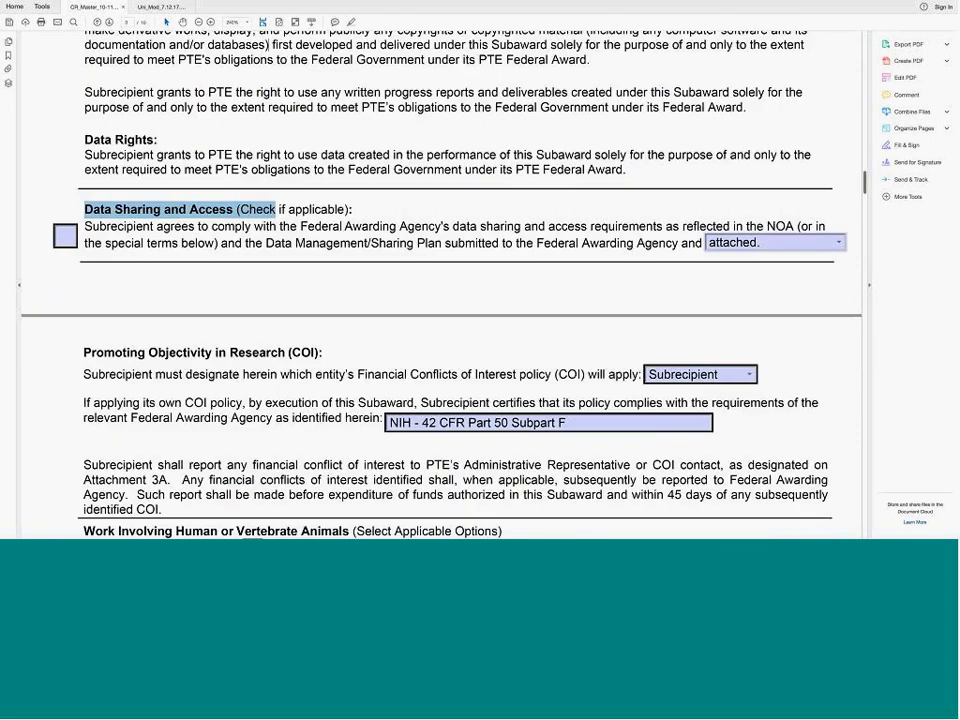
left_click_drag(865, 180, 865, 190)
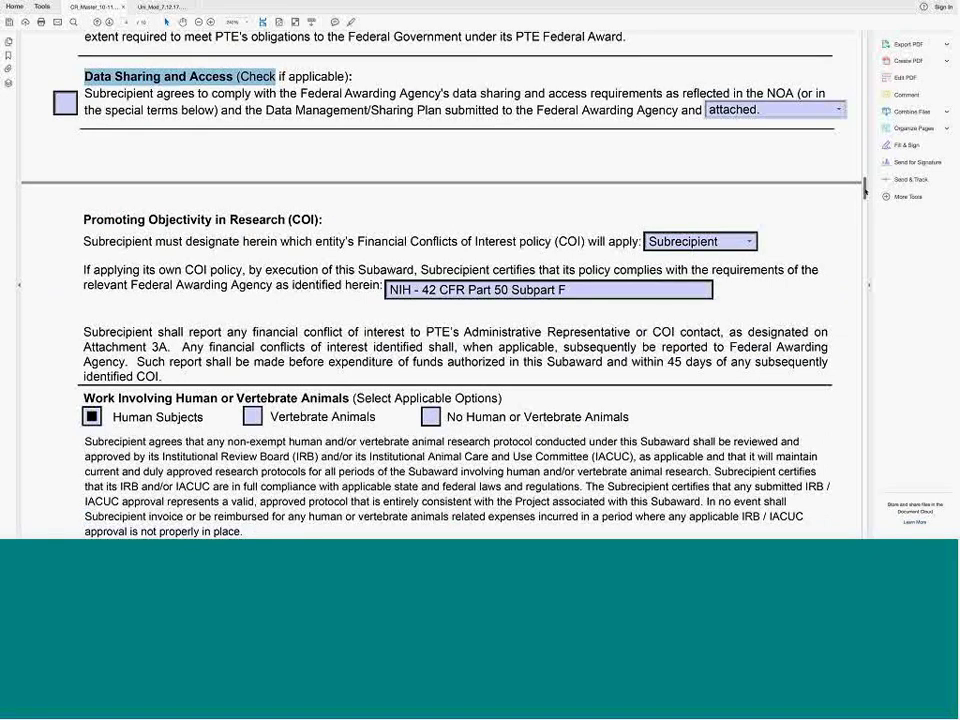
left_click_drag(865, 192, 865, 197)
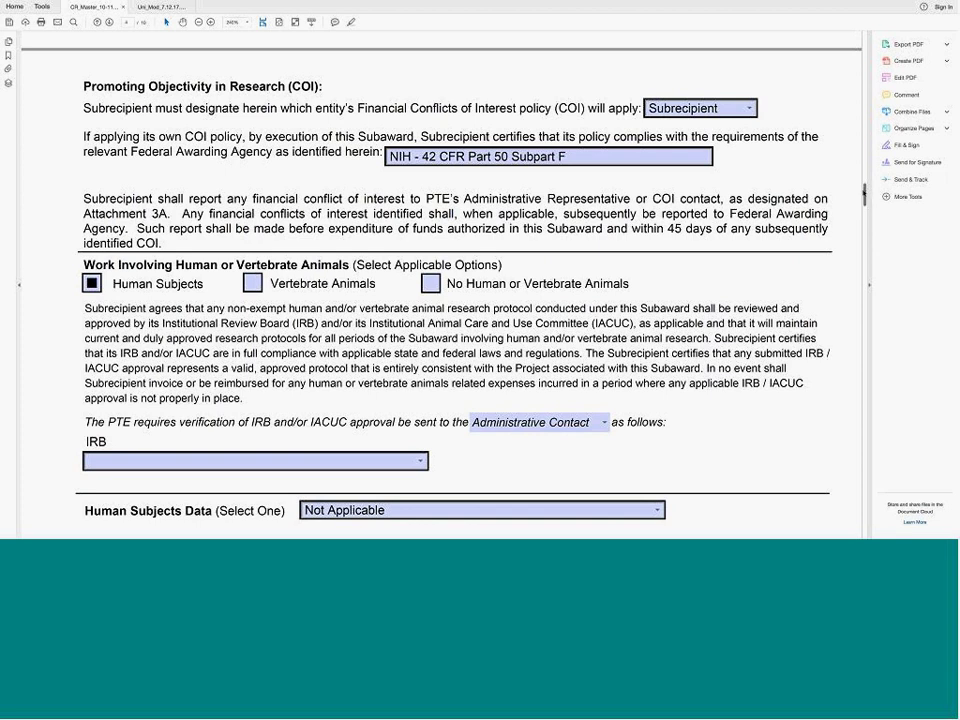
Step: Try No Human or Vertebrate Animals in place of Human Subjects, and switch the selection back to Human Subjects
scroll(440, 300, "down", 2)
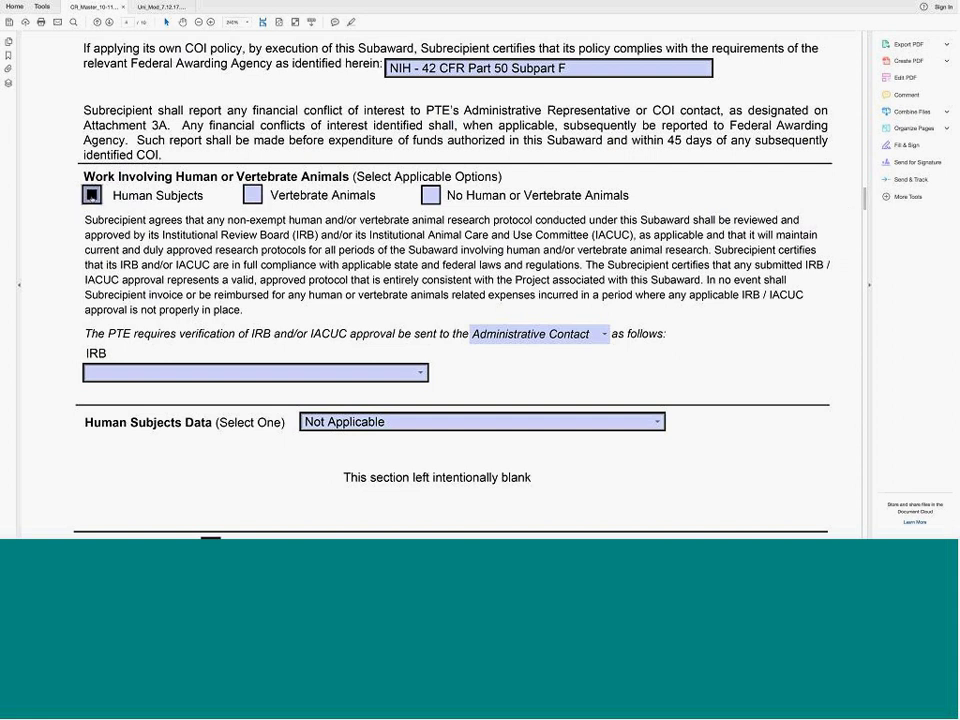
left_click(91, 194)
left_click(430, 195)
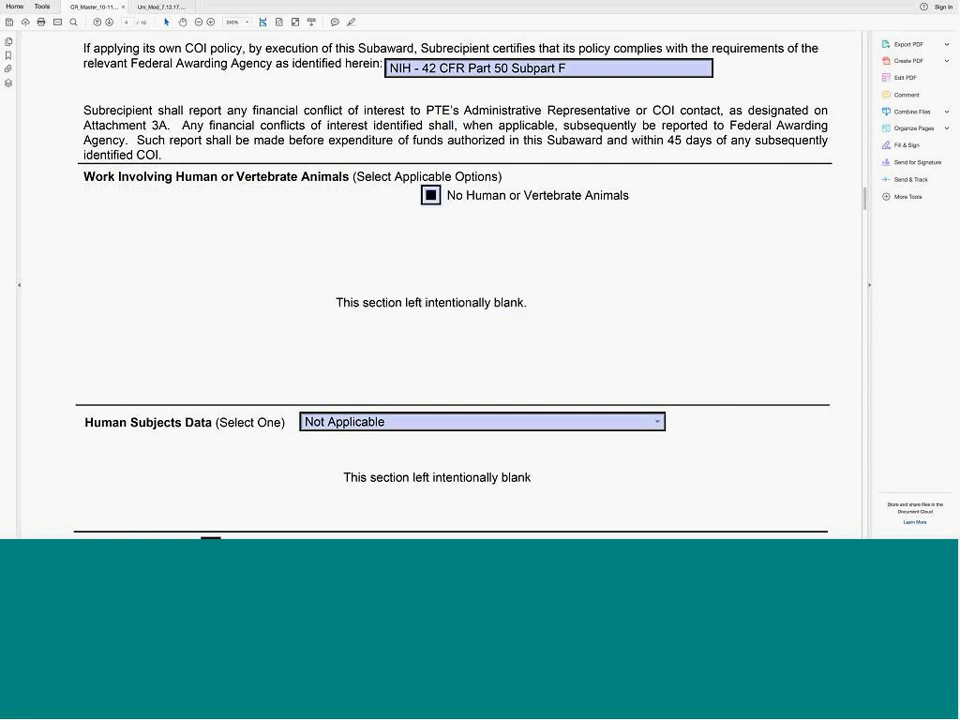
left_click(430, 195)
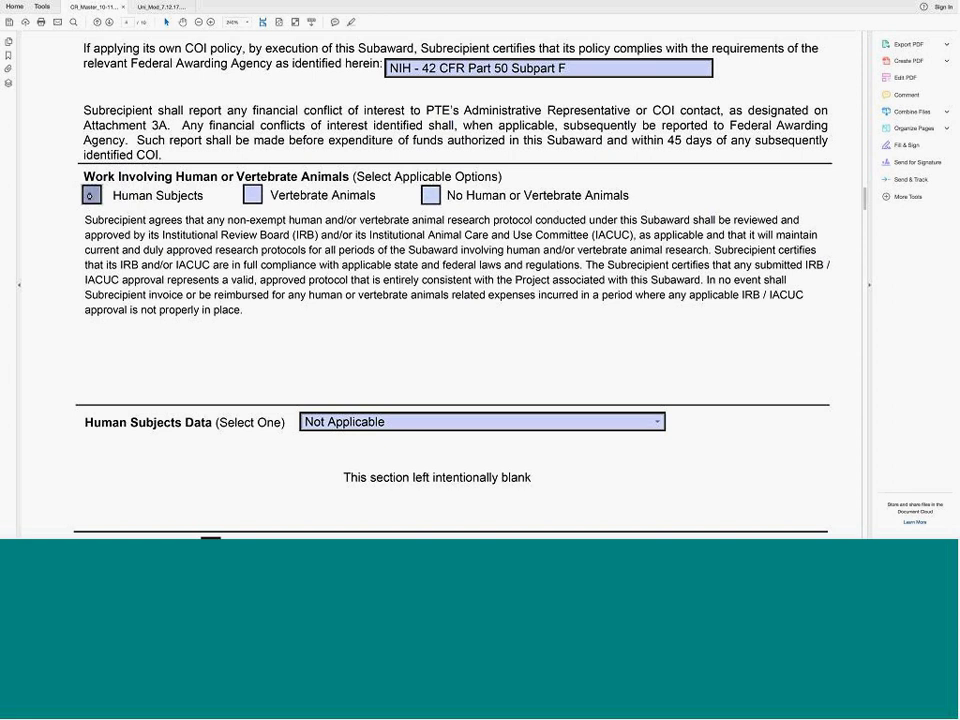
left_click(90, 195)
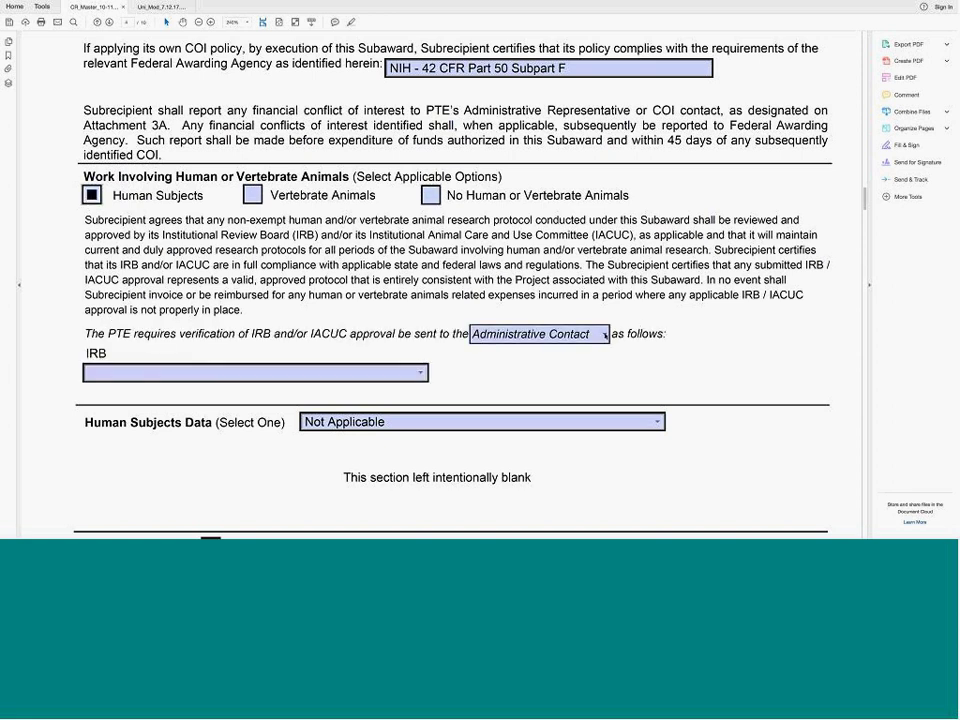
Step: Keep Administrative Contact as the approval verification recipient and set the IRB verification to "Not required for the following reason:"
left_click(604, 335)
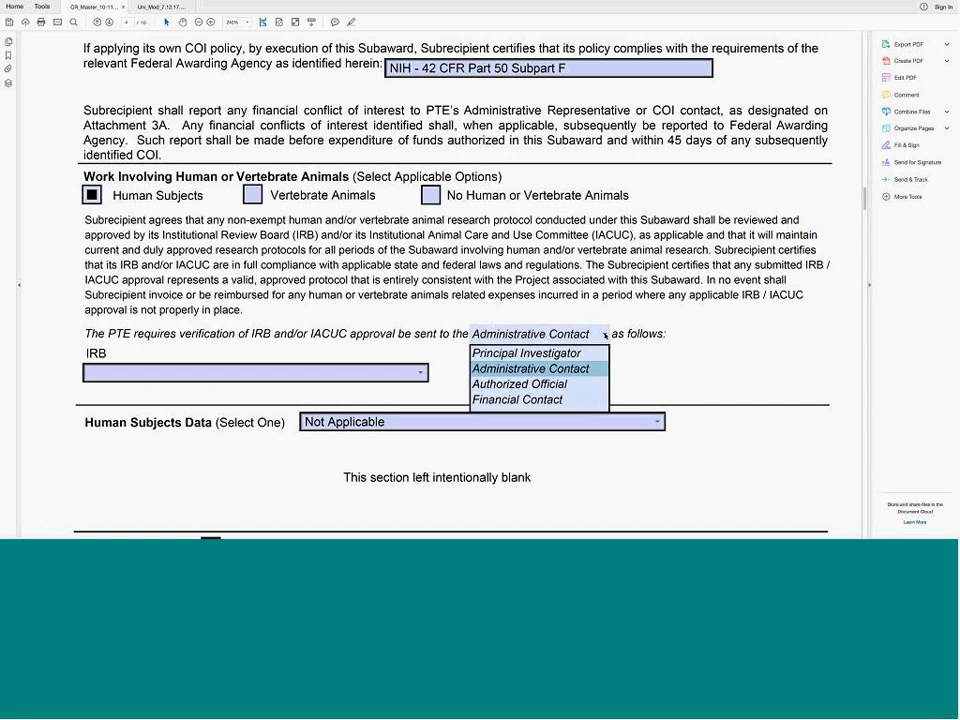
key("Return")
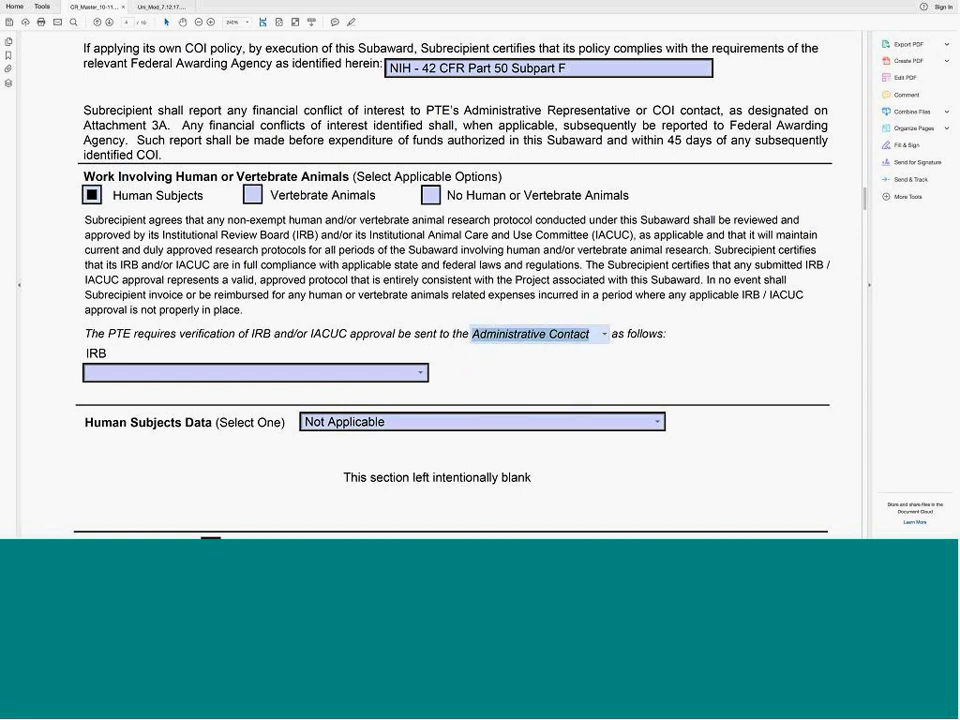
left_click(420, 374)
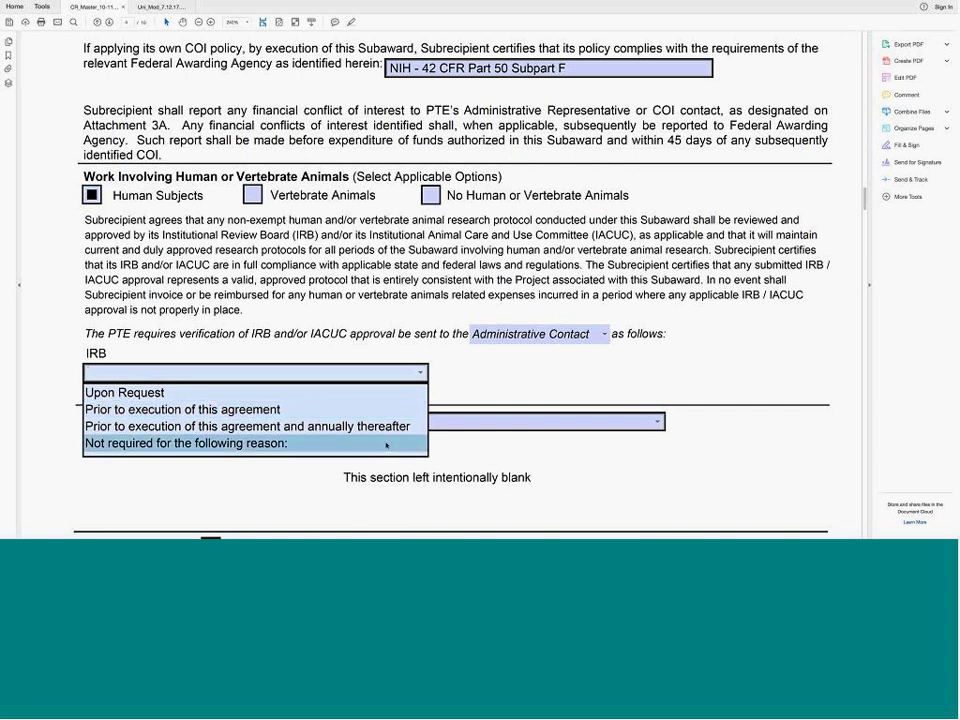
left_click(386, 444)
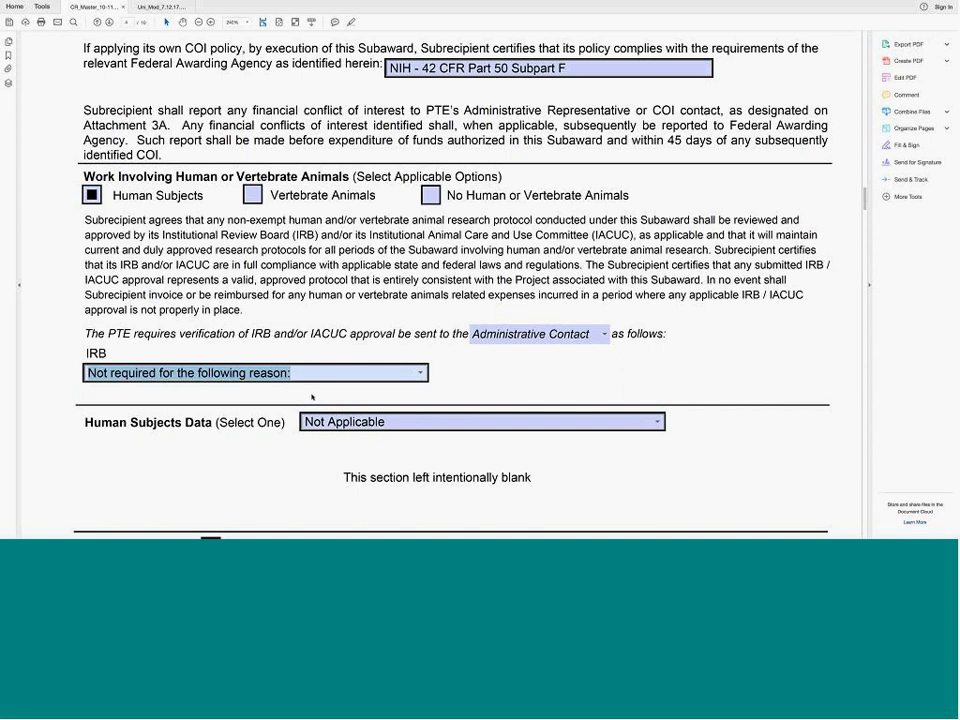
key("Tab")
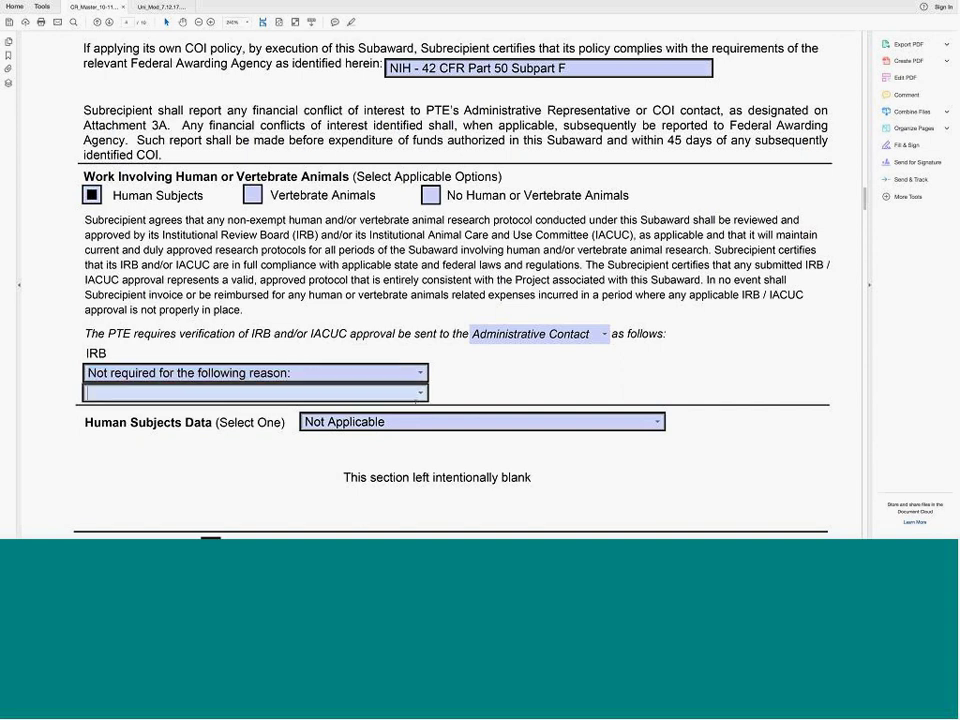
Step: Look over the available reasons for not requiring IRB verification, leaving the reason blank
left_click(420, 393)
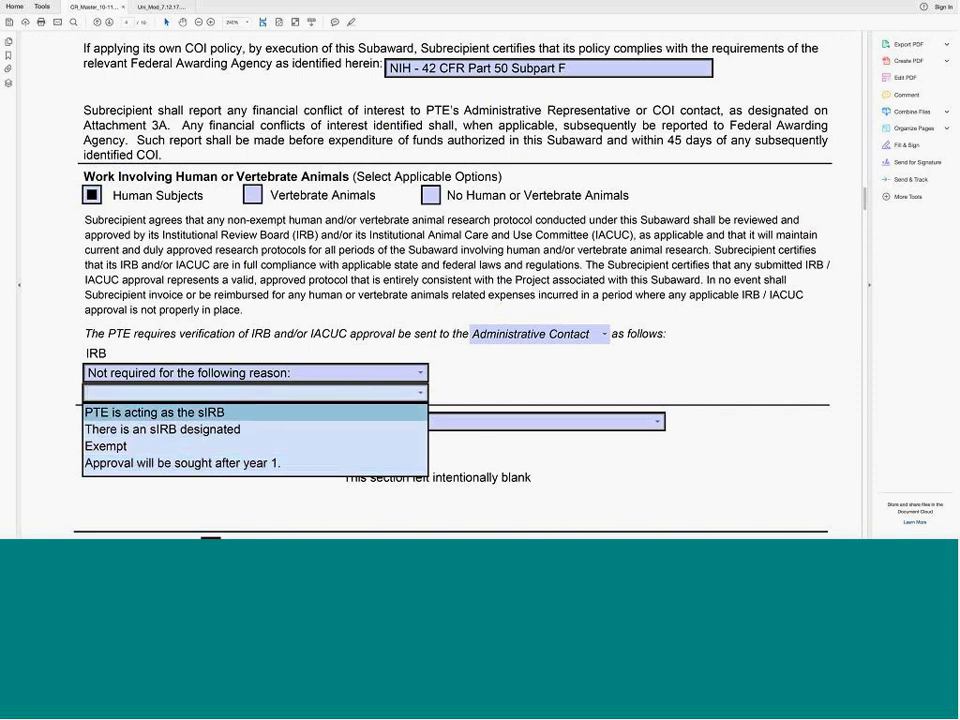
left_click(420, 373)
left_click(420, 373)
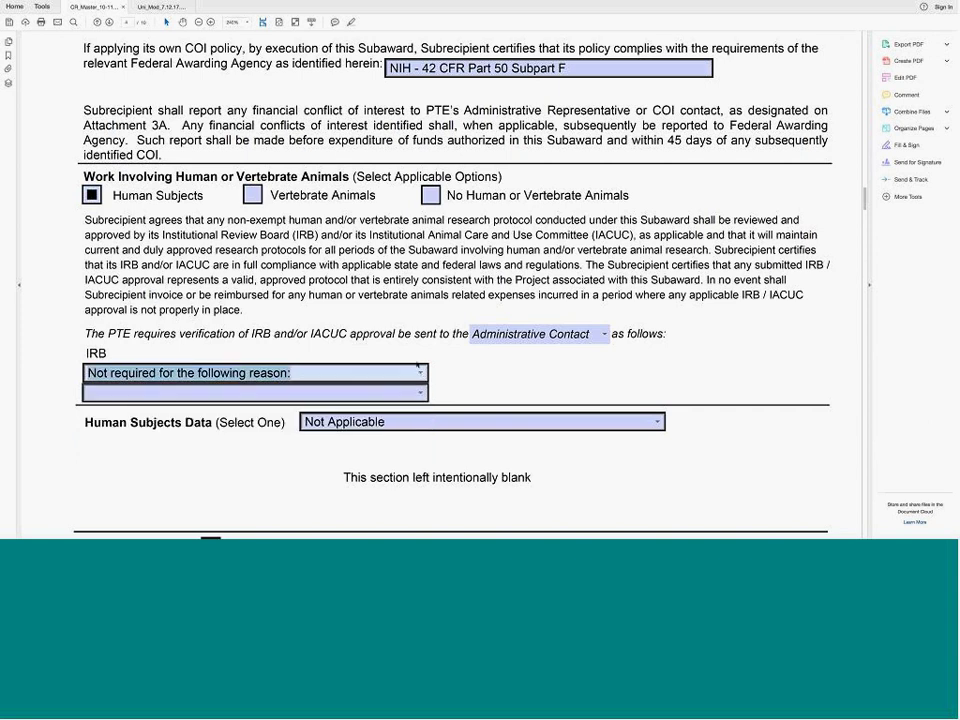
left_click(420, 373)
left_click(420, 373)
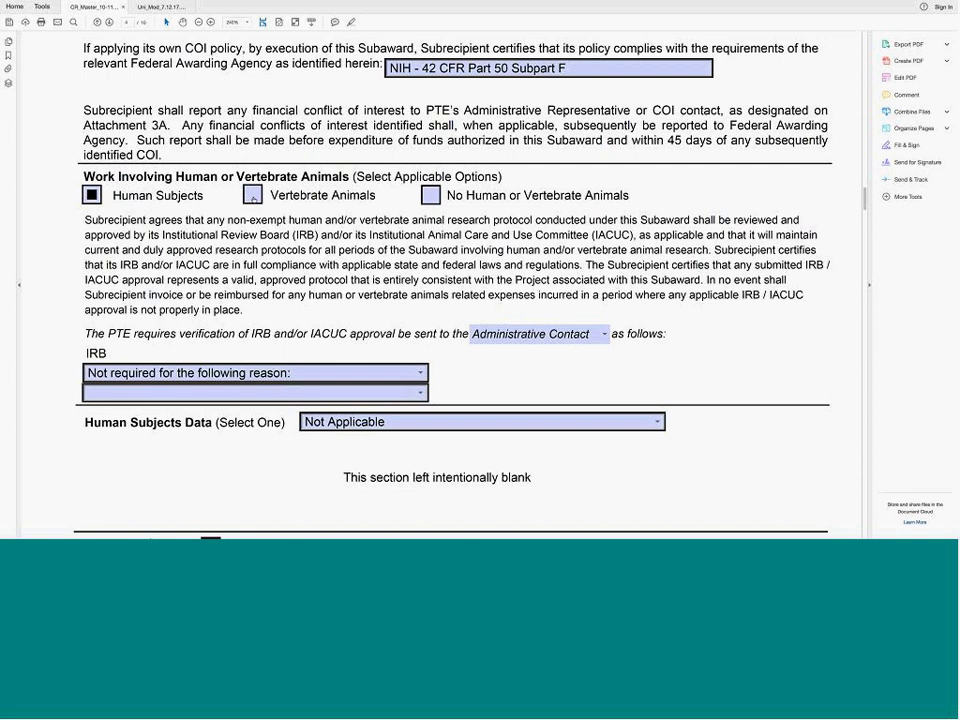
Step: Include Vertebrate Animals and set the IACUC verification to "Not required for the following reason:", leaving the reason blank
left_click(252, 194)
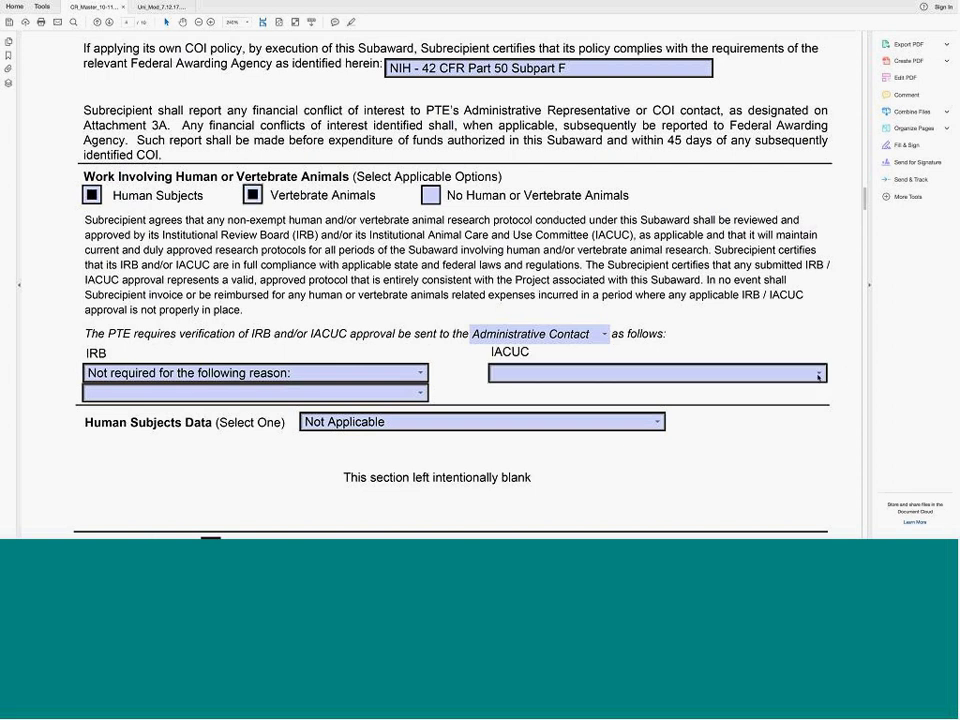
left_click(818, 375)
left_click(818, 375)
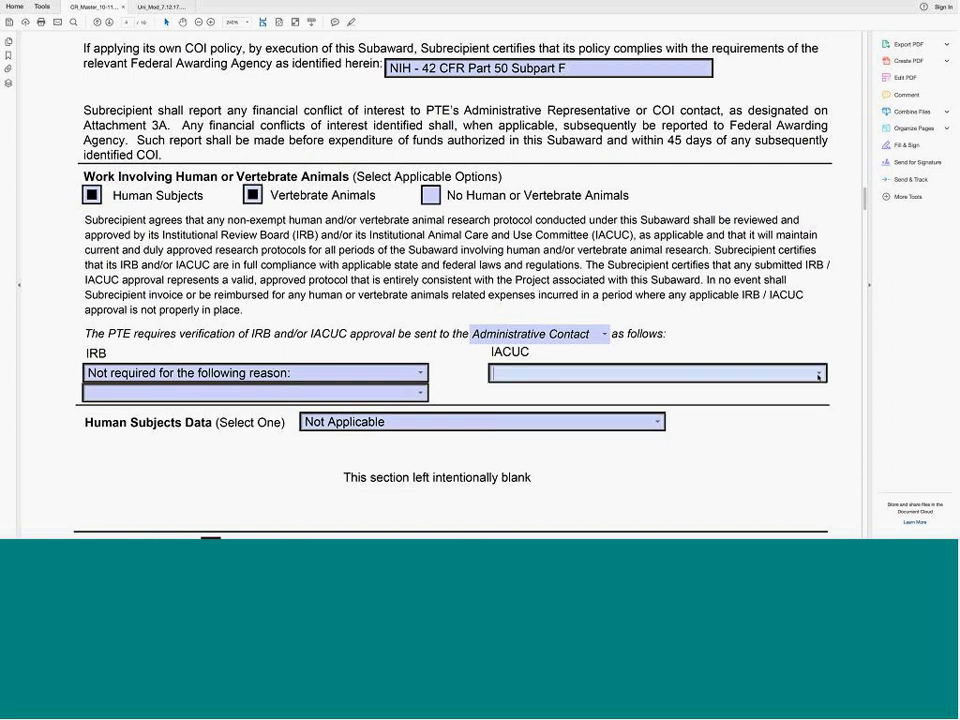
left_click(818, 376)
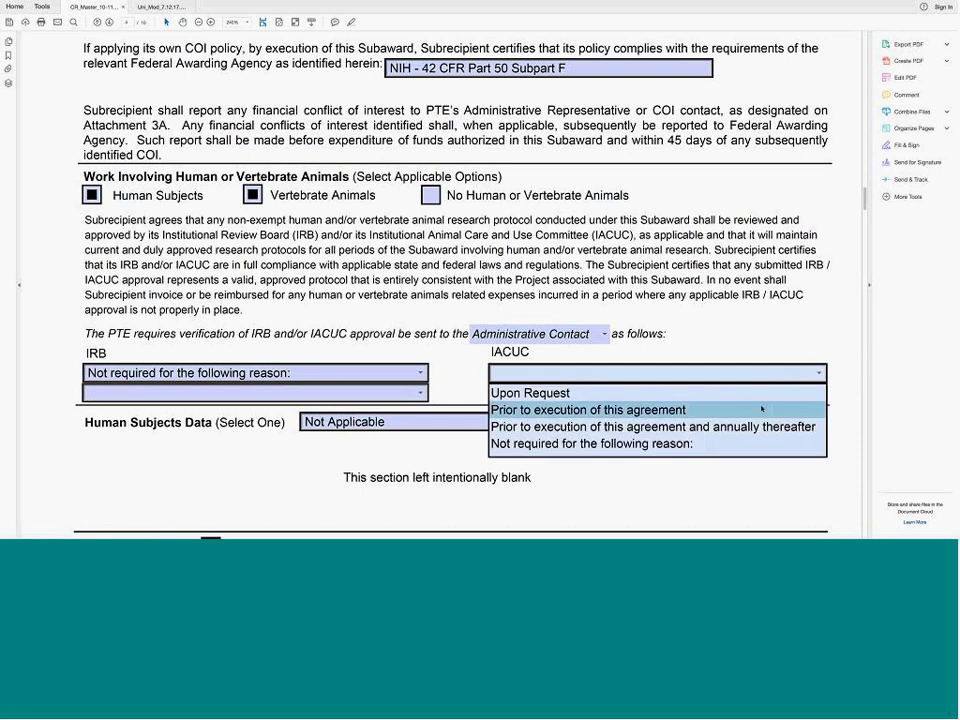
left_click(760, 409)
left_click(818, 373)
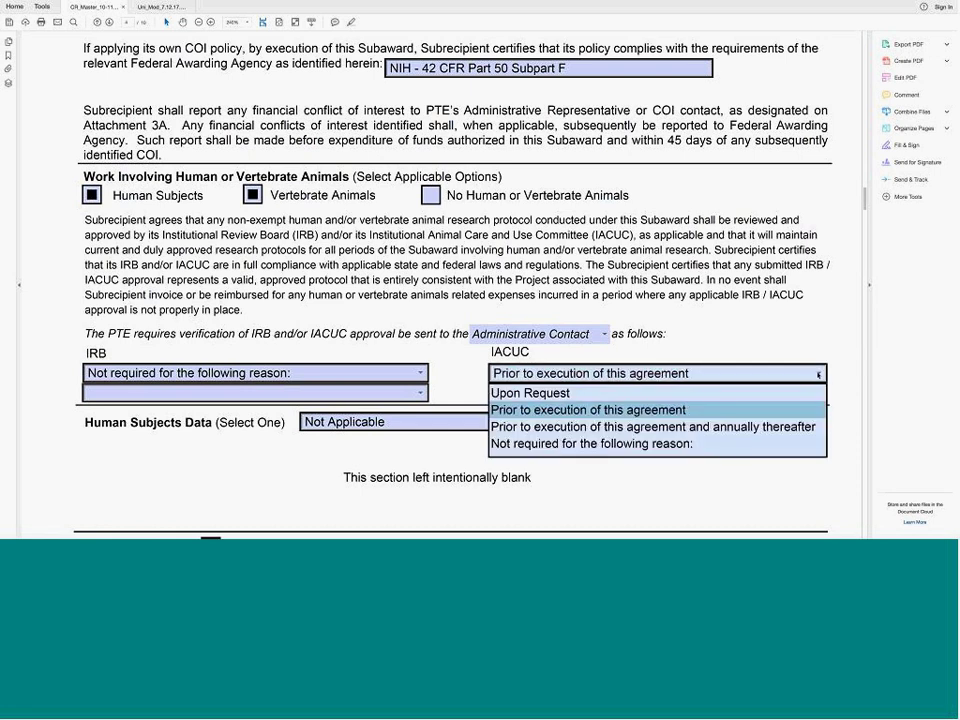
left_click(765, 444)
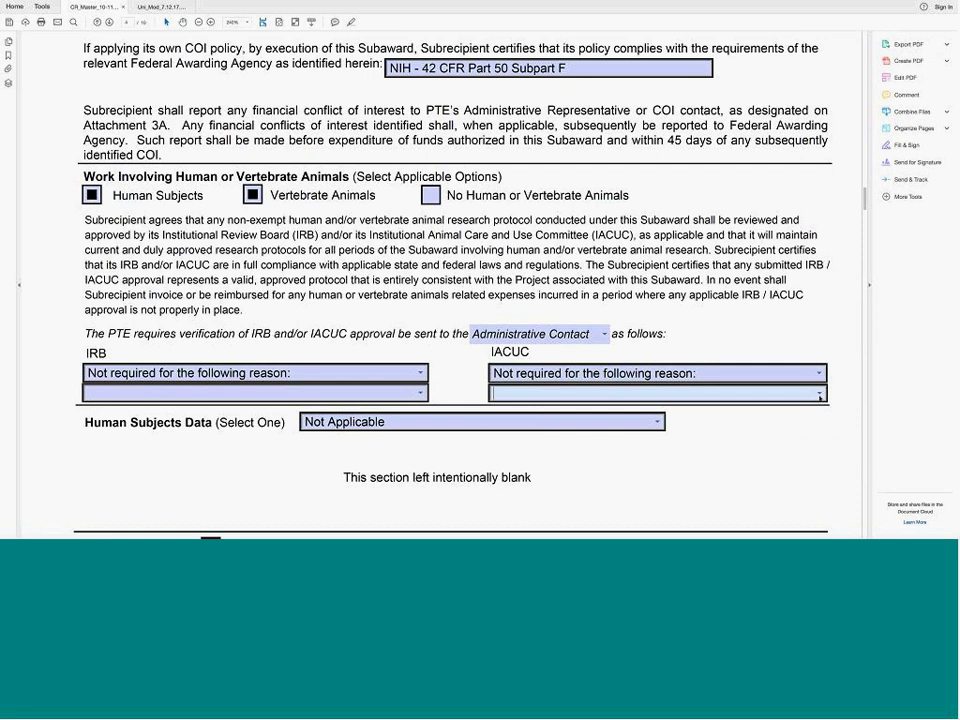
left_click(820, 393)
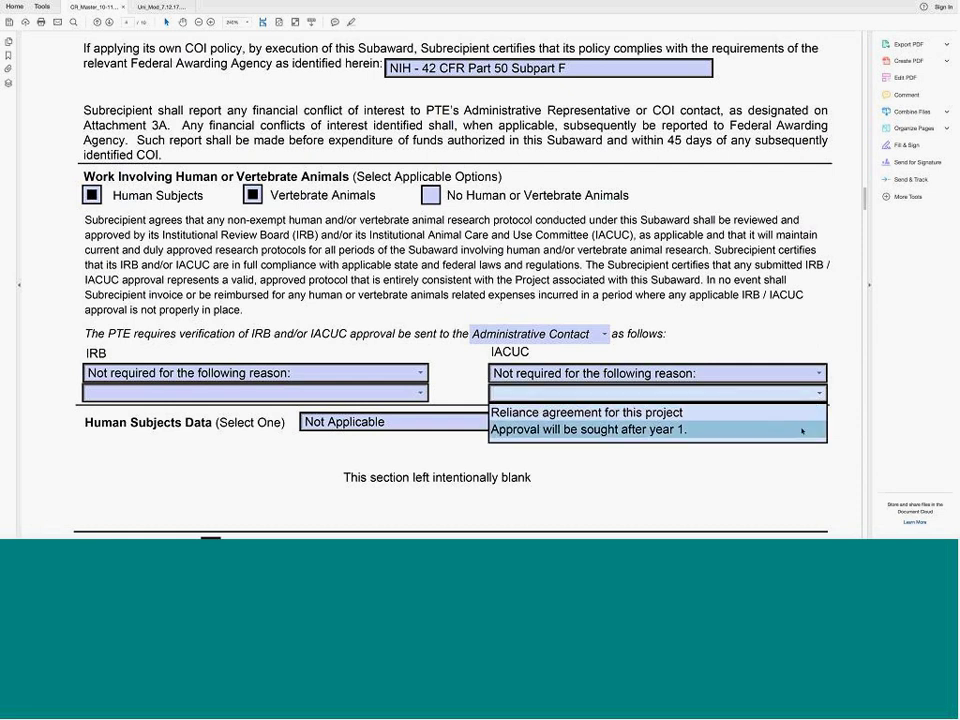
left_click(793, 328)
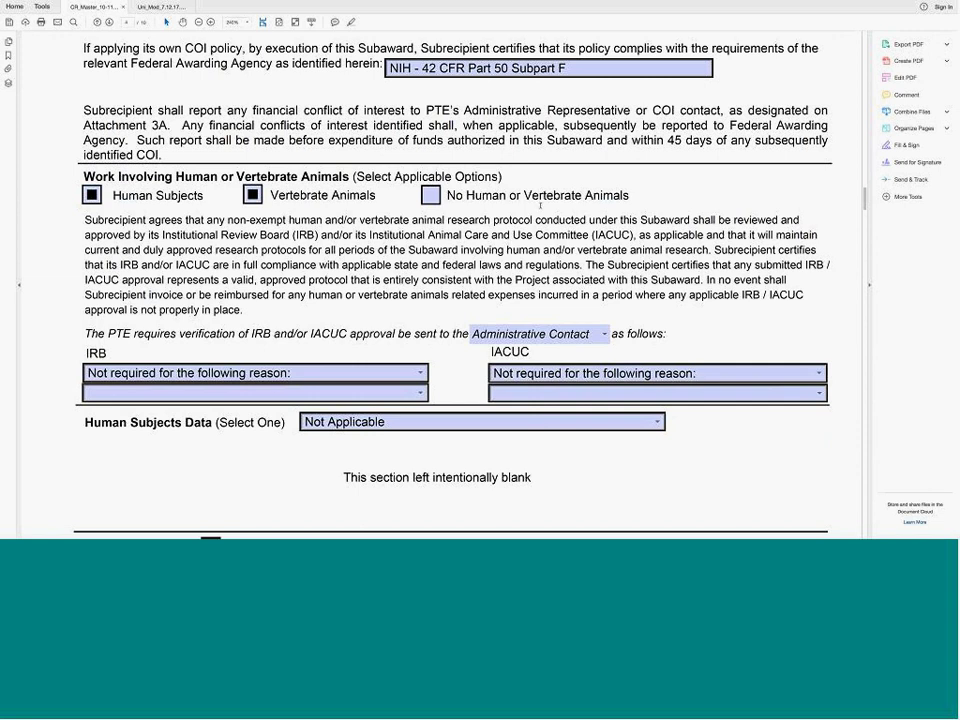
Step: Clear the Vertebrate Animals and Human Subjects selections, leaving the IRB reason blank
left_click(250, 196)
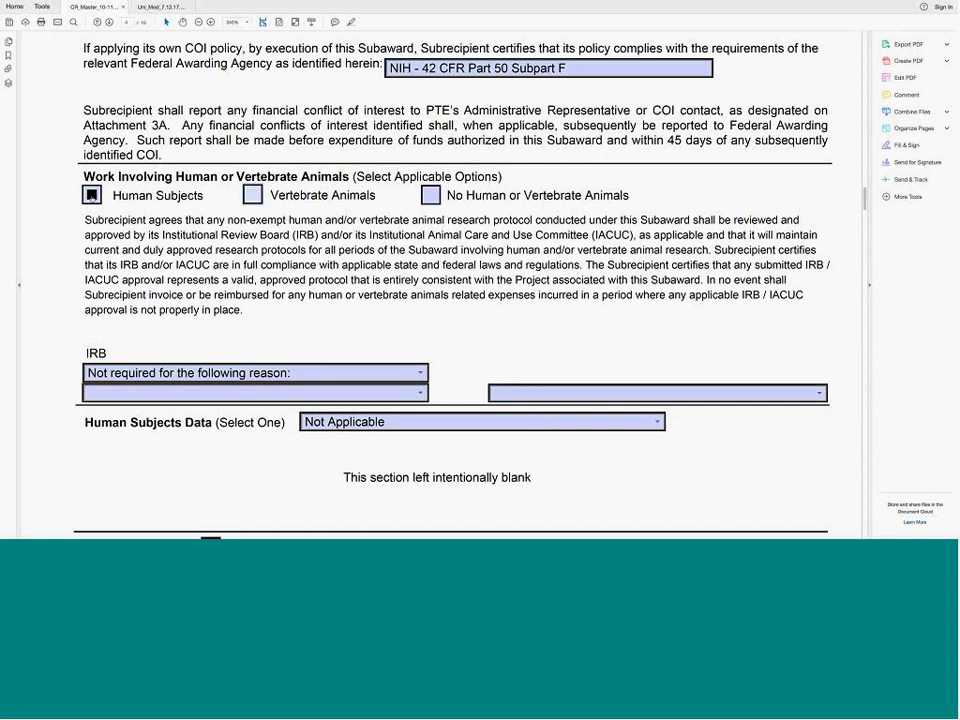
left_click(91, 195)
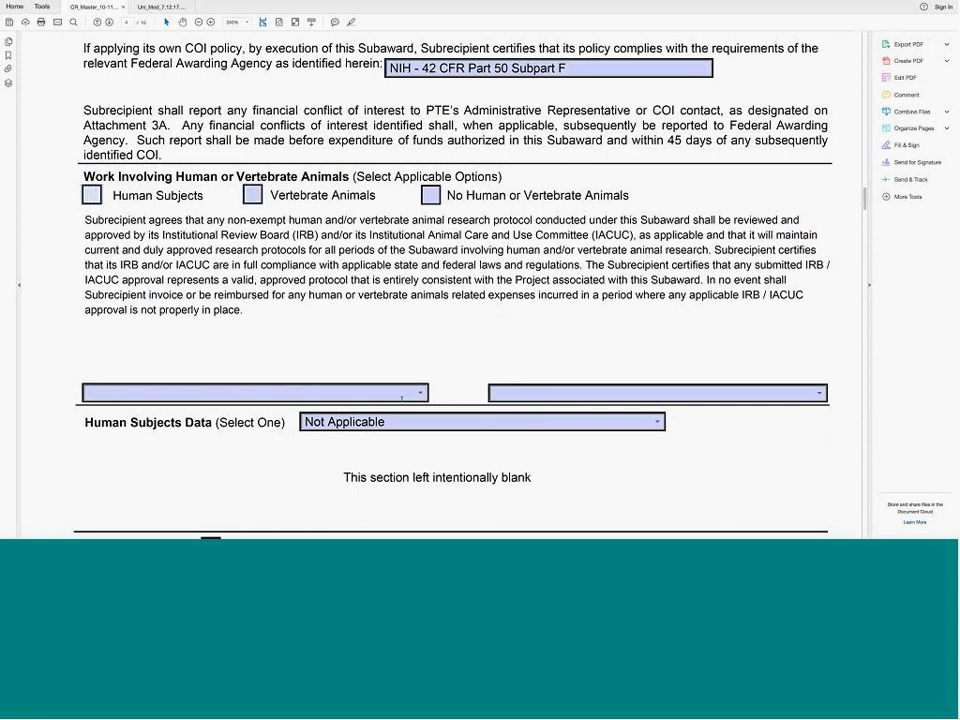
left_click(418, 394)
left_click(418, 394)
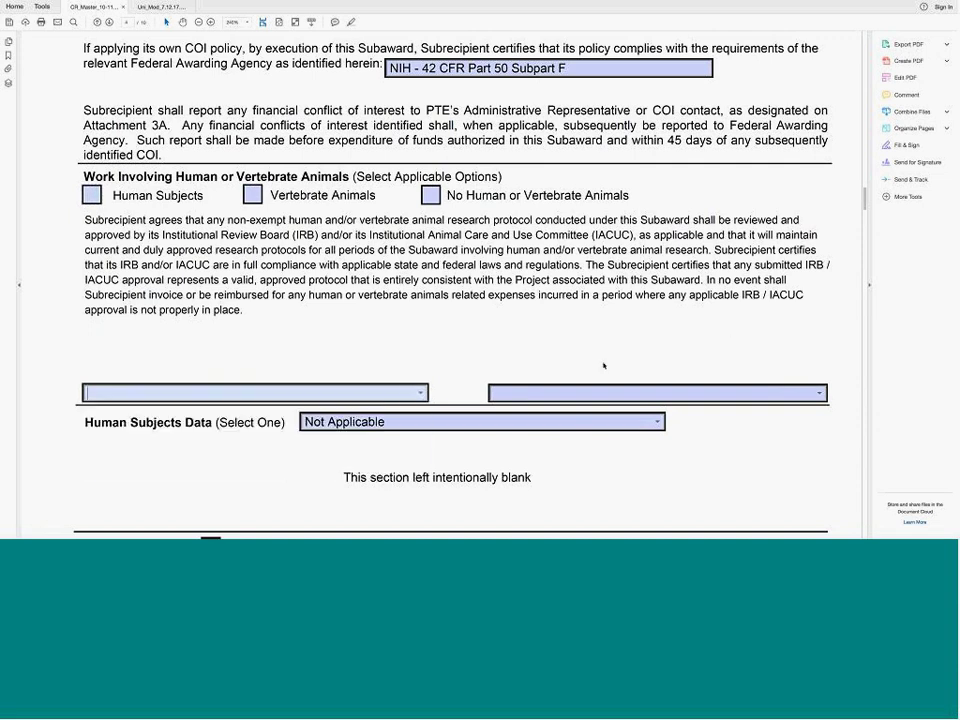
Step: Reselect Human Subjects to set the IRB verification to Upon Request, and clear the Human Subjects selection again
left_click_drag(866, 199, 866, 200)
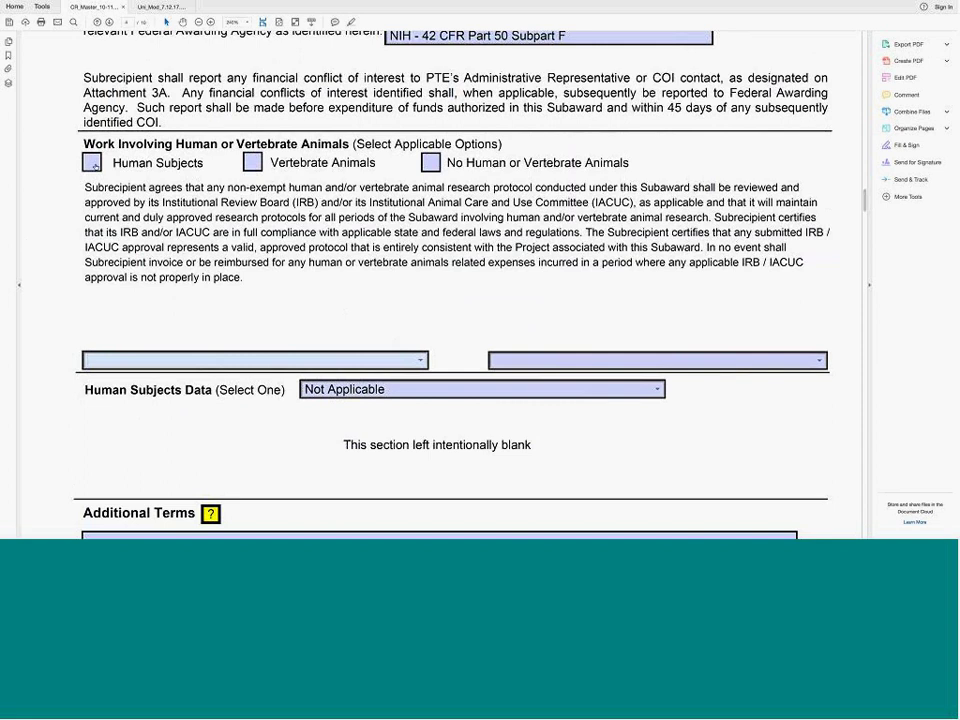
left_click(93, 163)
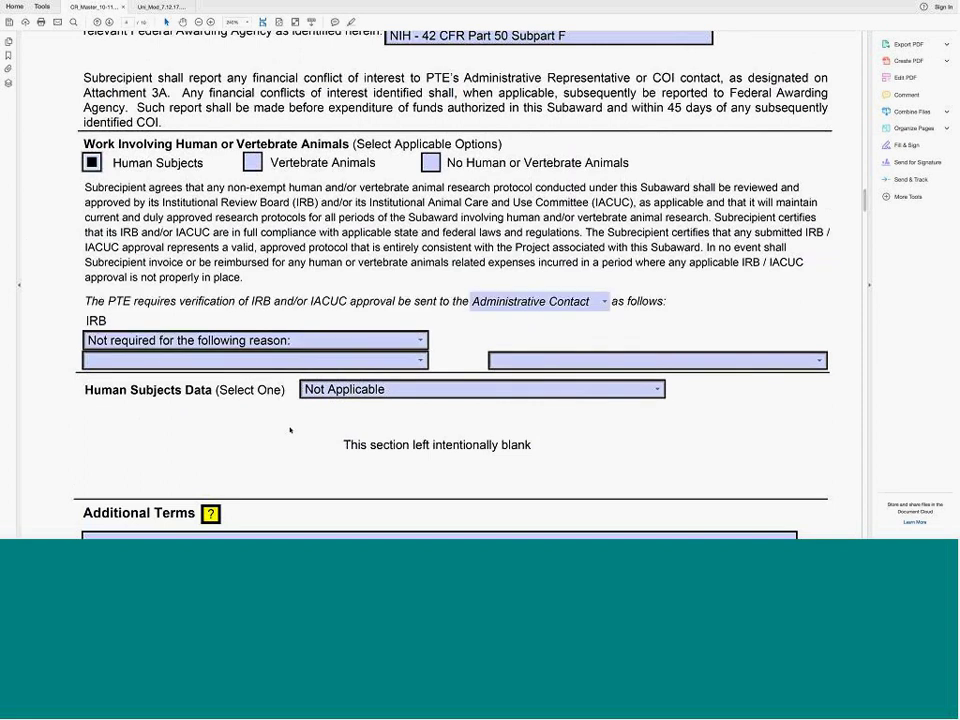
left_click(420, 340)
left_click(300, 361)
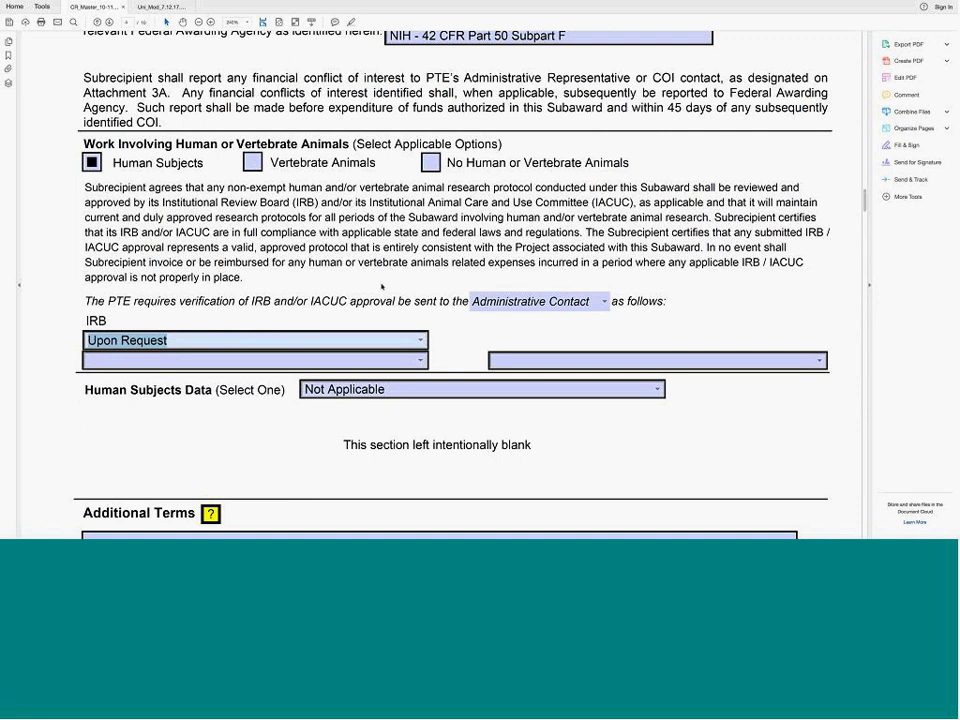
left_click(91, 163)
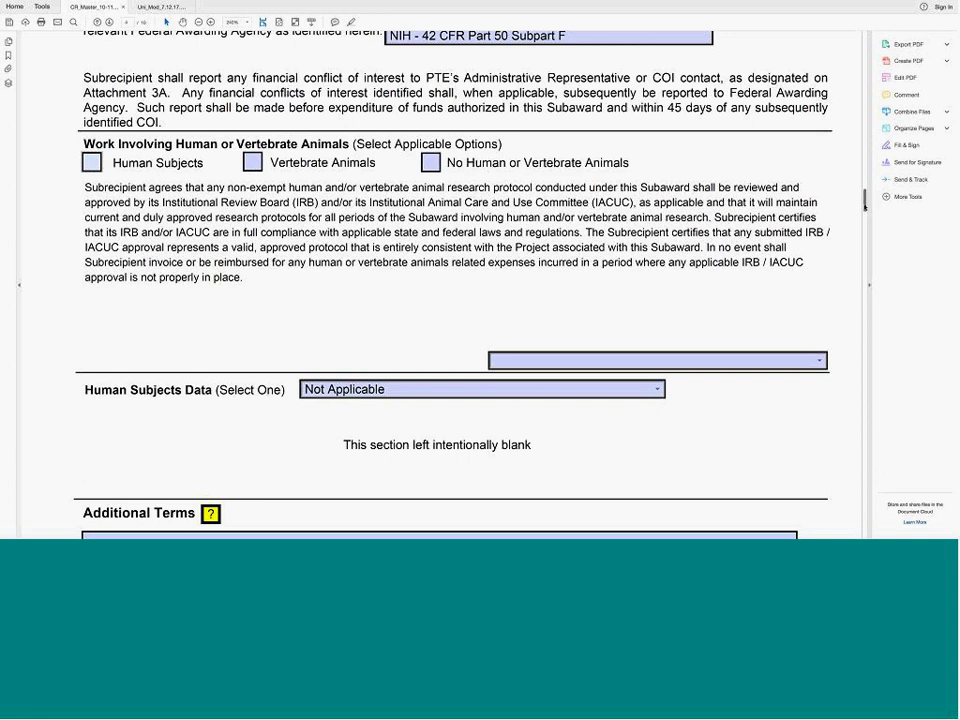
Step: Try "Human subjects data will not be addressed in this agreement" as the Human Subjects Data option
left_click_drag(865, 200, 865, 208)
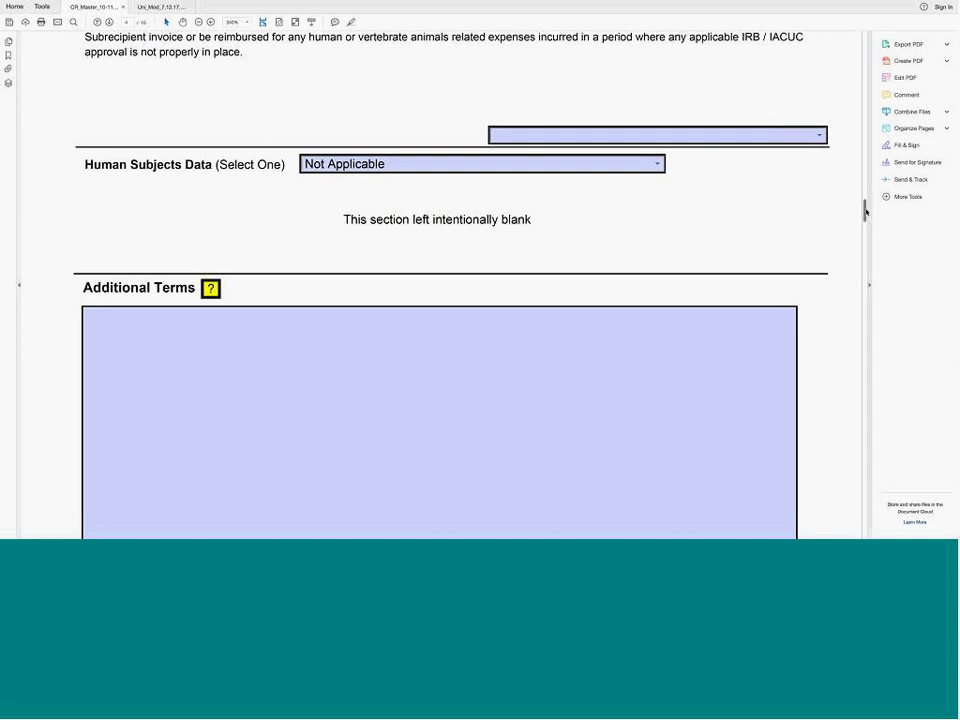
left_click_drag(864, 212, 866, 187)
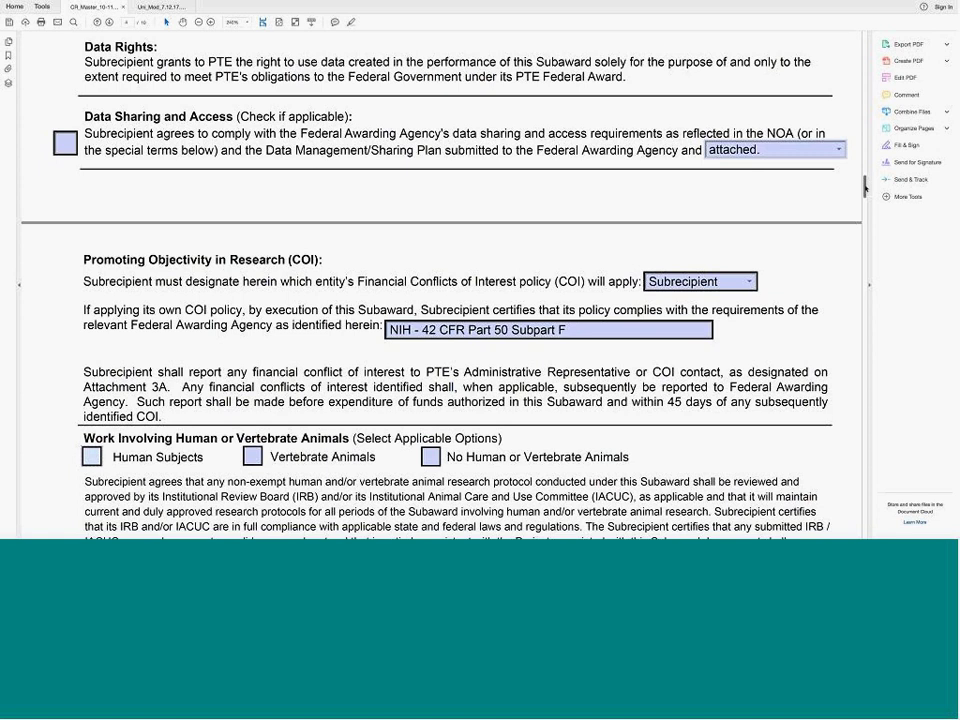
left_click_drag(865, 187, 858, 213)
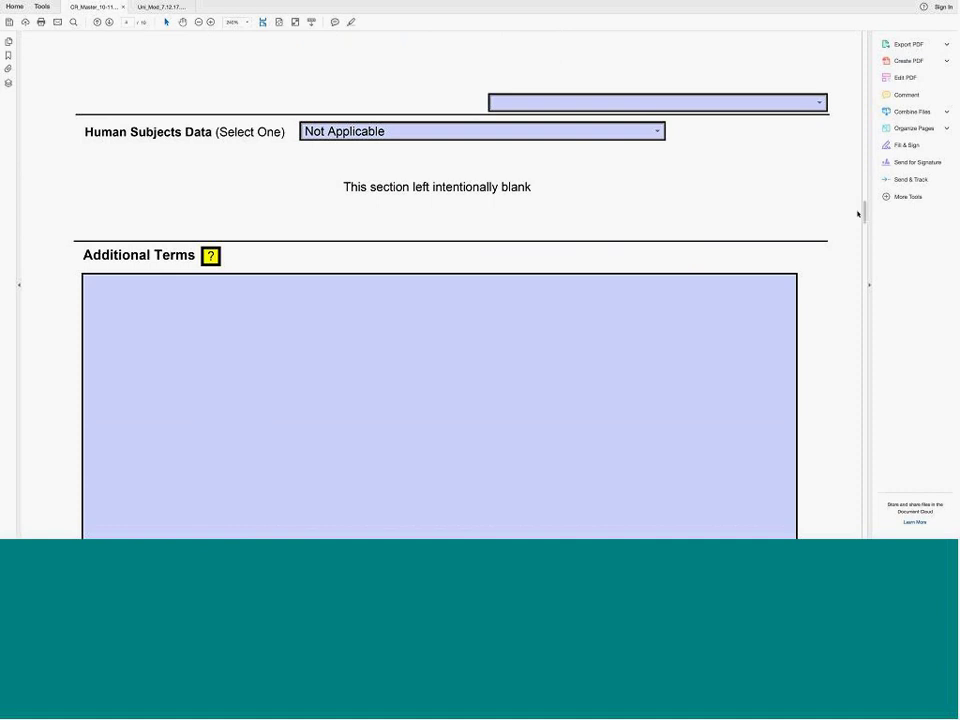
left_click(658, 131)
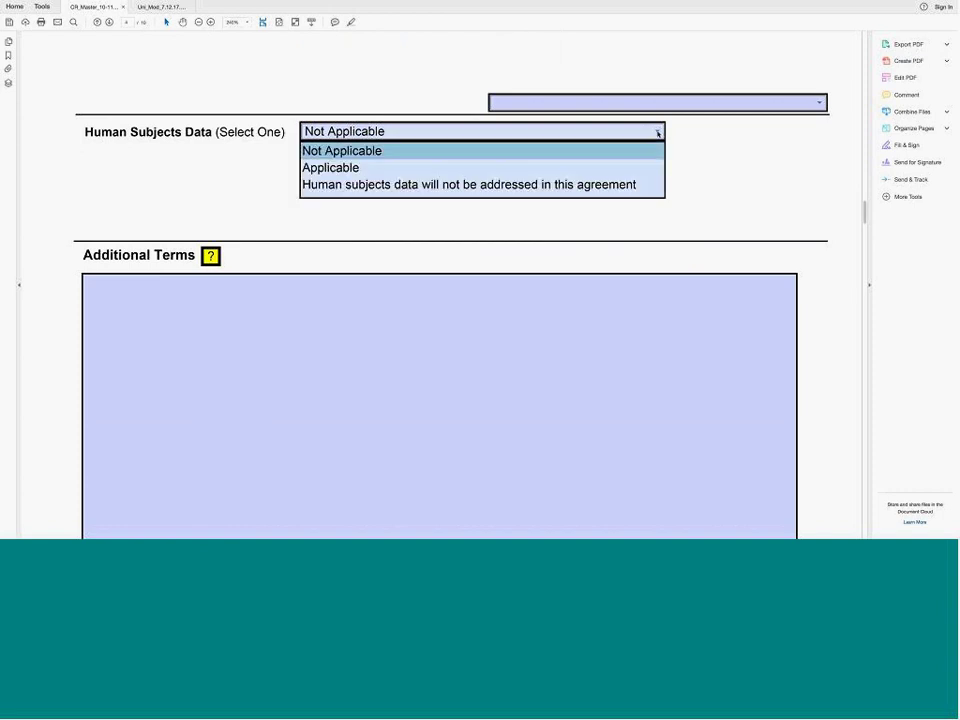
left_click(625, 185)
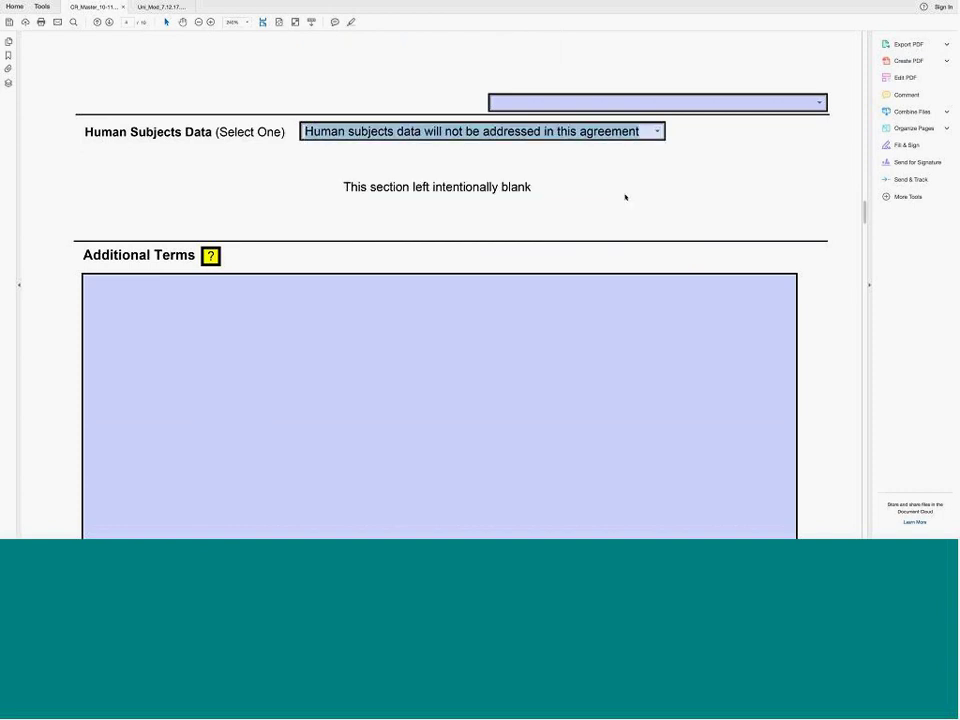
left_click(625, 197)
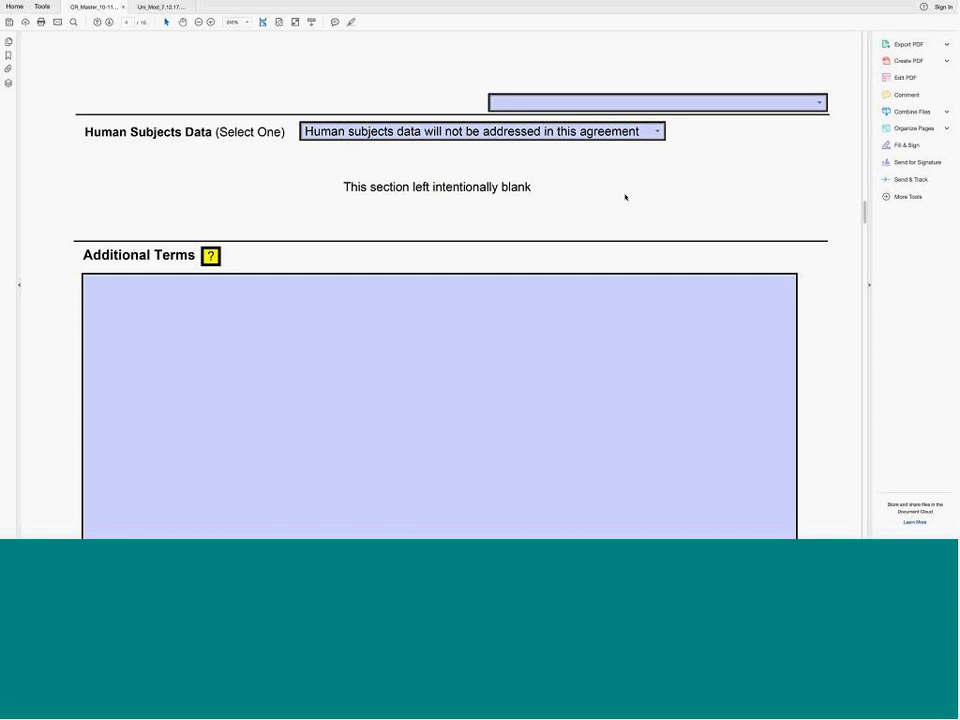
Step: Set the Human Subjects Data option to Applicable
left_click(657, 131)
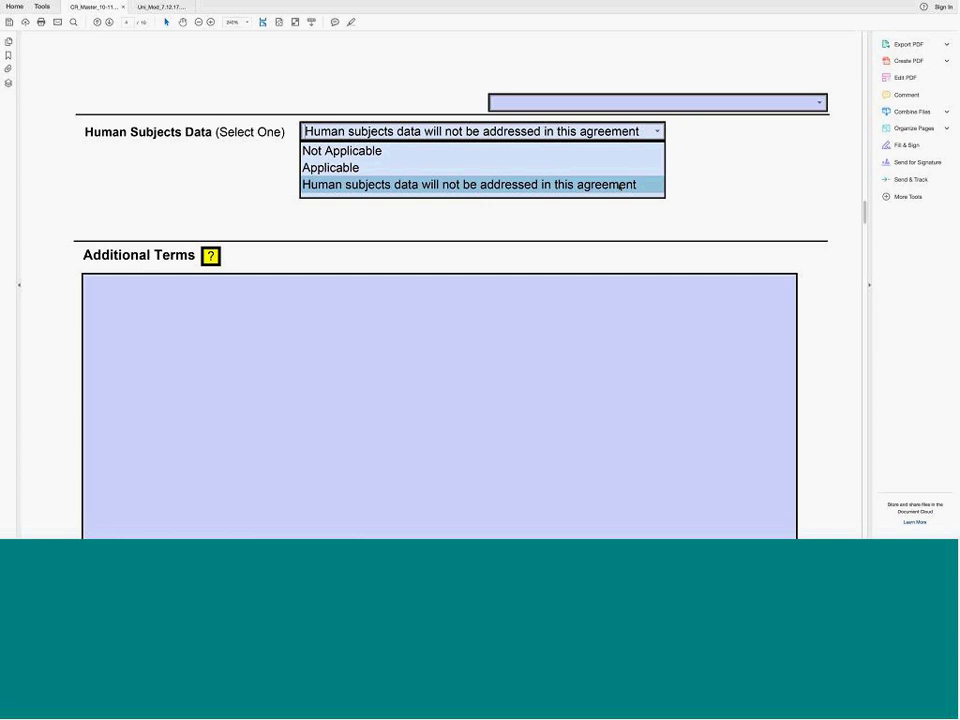
left_click(615, 168)
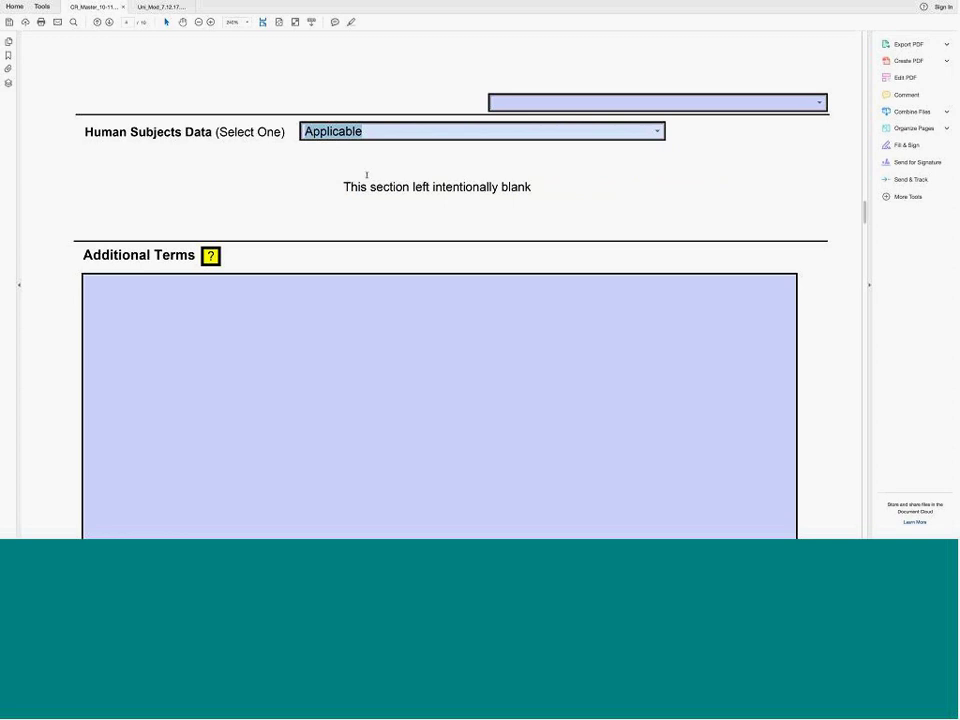
left_click(399, 135)
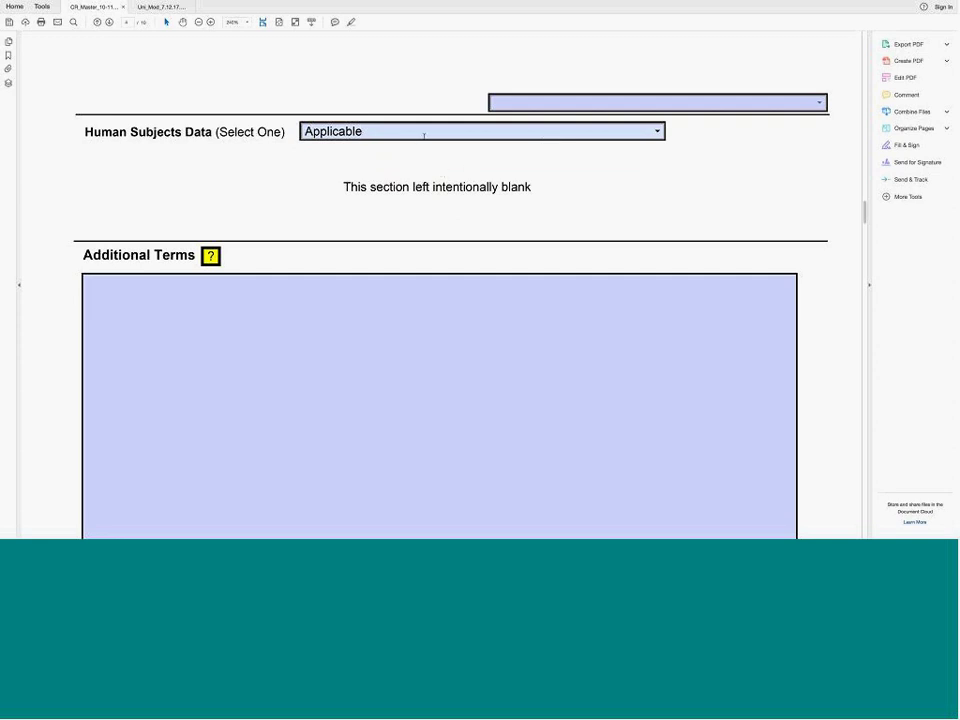
key("Return")
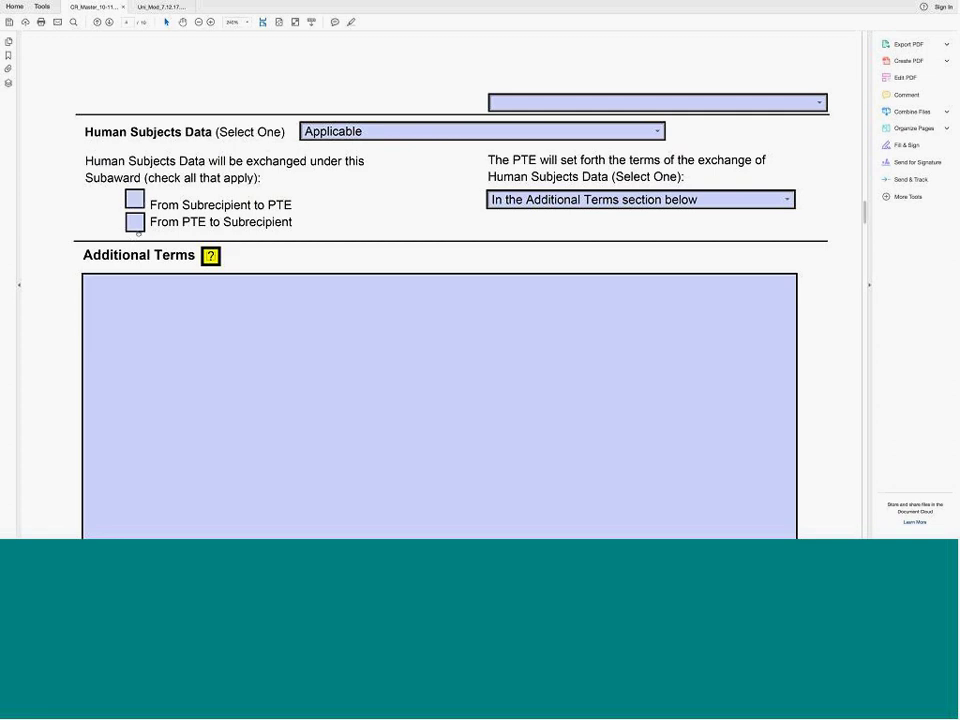
Step: Try both data exchange directions, From Subrecipient to PTE and From PTE to Subrecipient, and clear them again
left_click(140, 203)
left_click(134, 221)
left_click(134, 221)
left_click(134, 199)
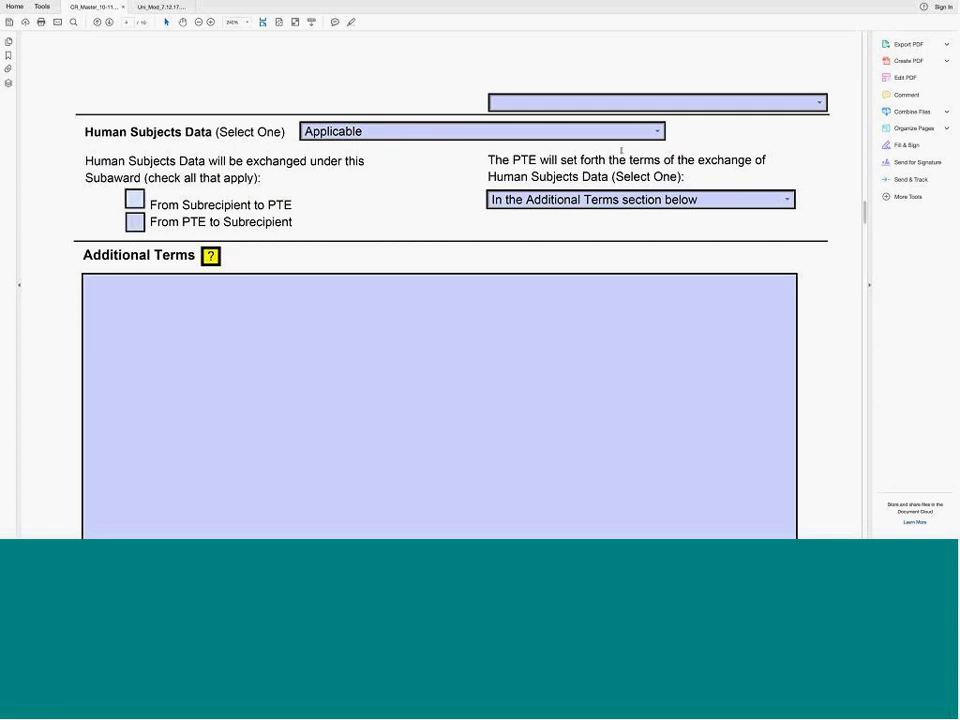
Step: Try "Via a separate Data Use Agreement" for the data exchange terms, and switch back to "In the Additional Terms section below"
left_click(788, 199)
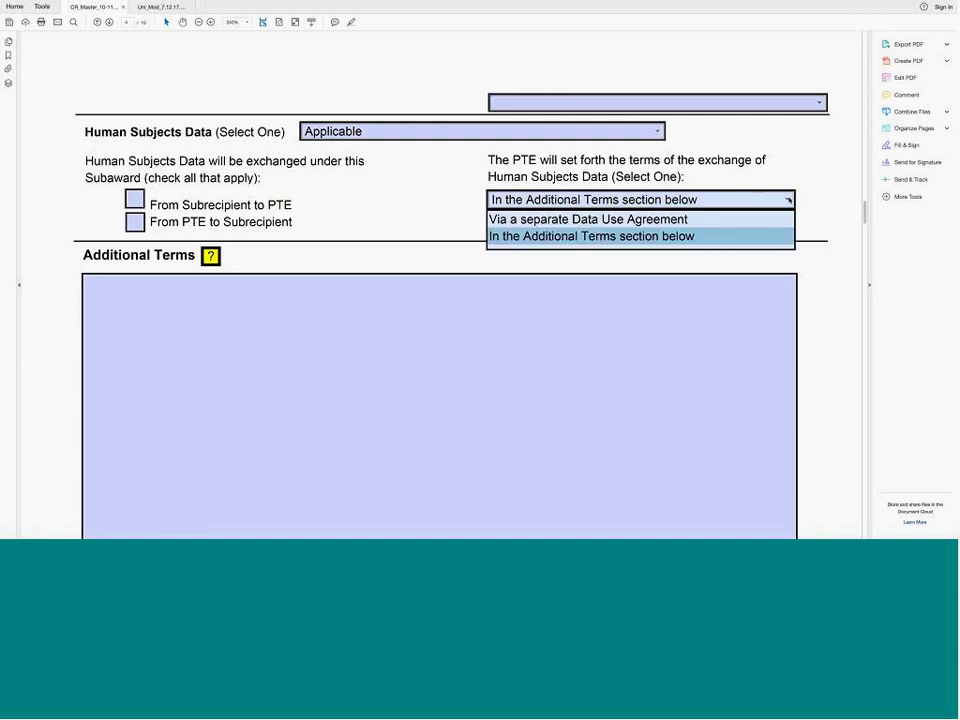
left_click(742, 225)
left_click(742, 225)
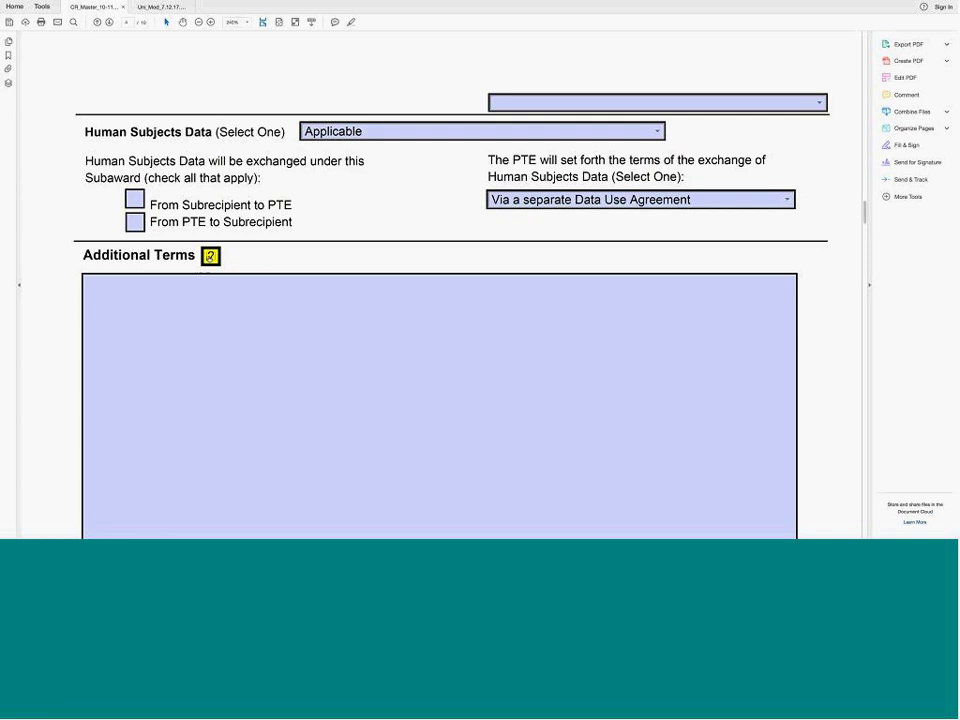
mouse_move(210, 256)
left_click(786, 199)
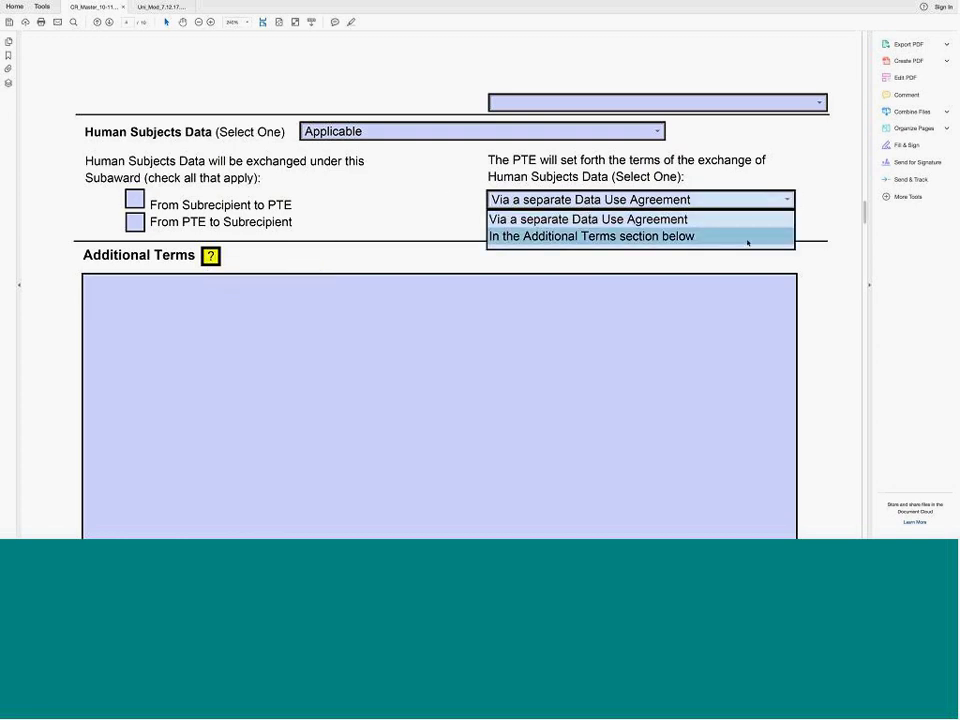
left_click(747, 242)
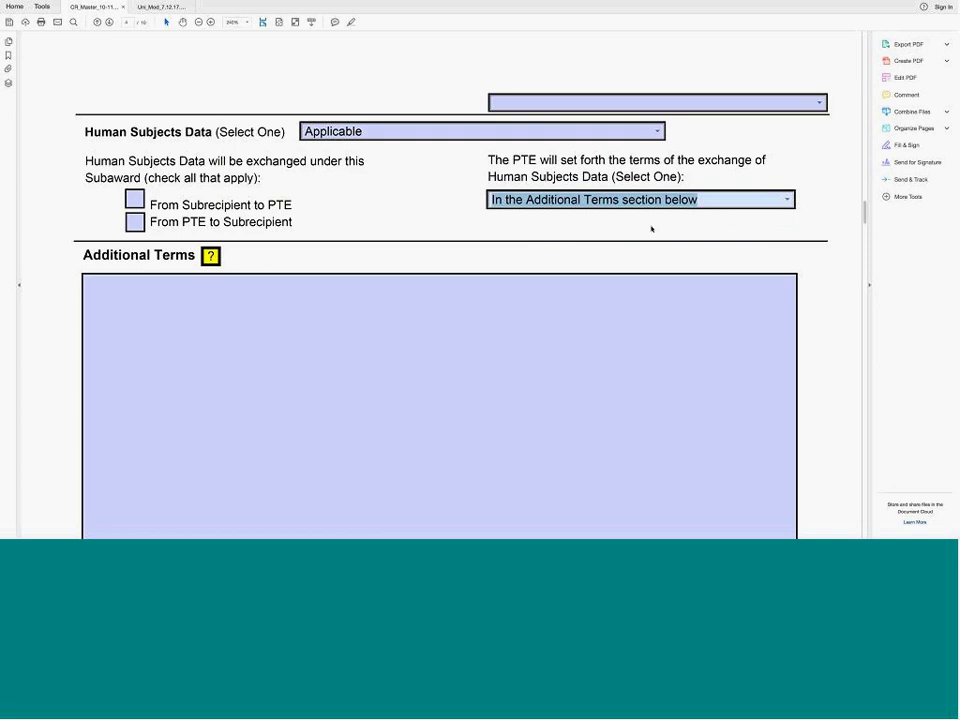
left_click(651, 229)
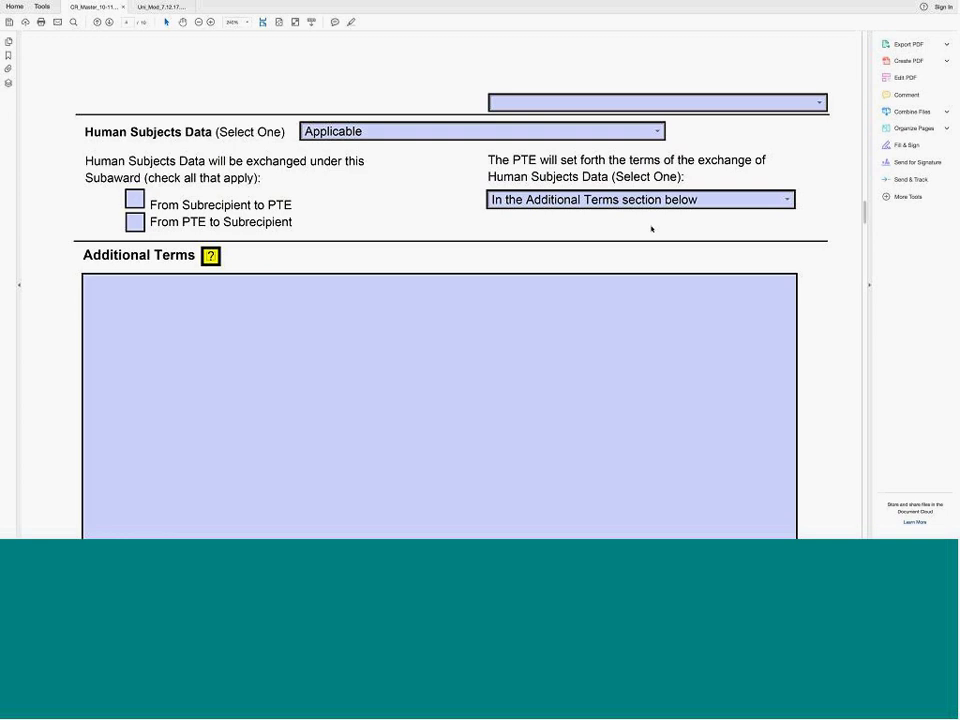
Step: Look over the Additional Terms section and go back to the Data Sharing and COI terms
left_click_drag(864, 212, 864, 221)
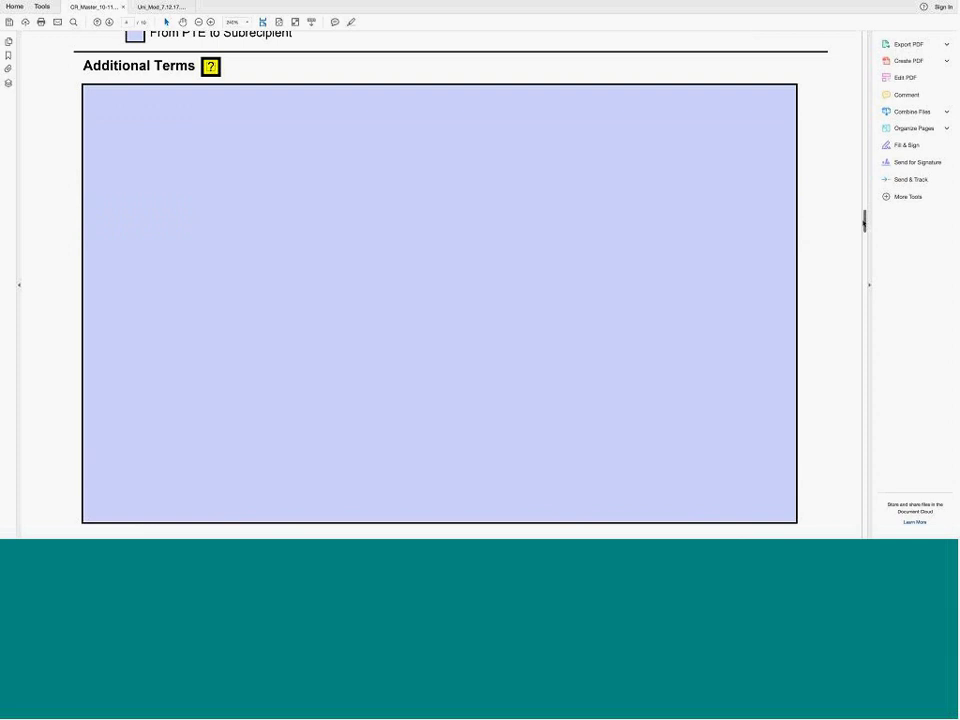
left_click_drag(864, 221, 864, 216)
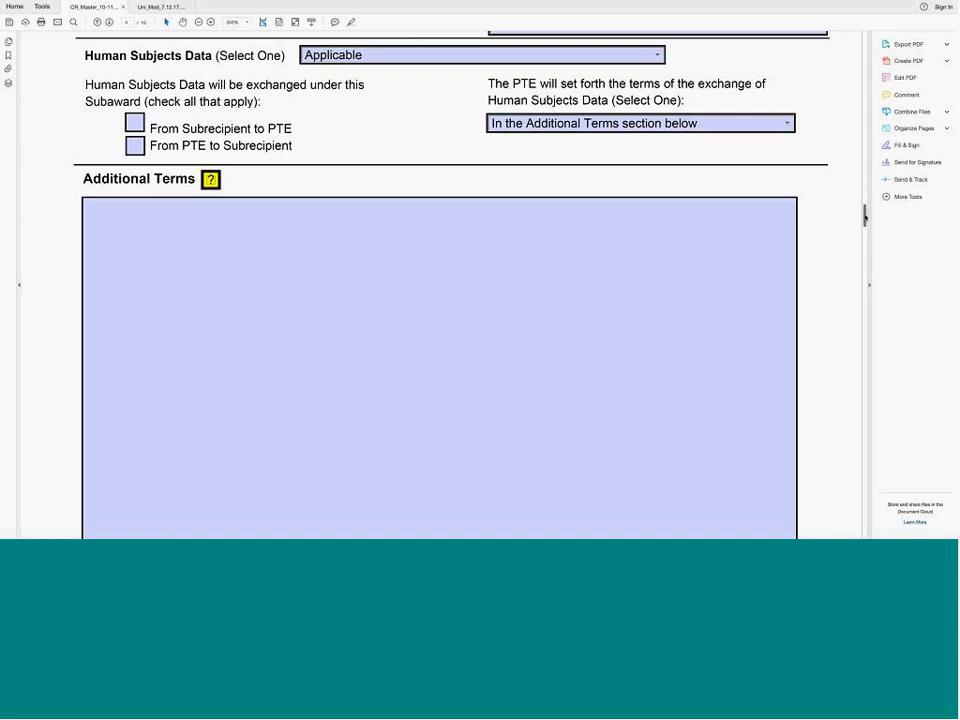
left_click_drag(865, 203, 867, 185)
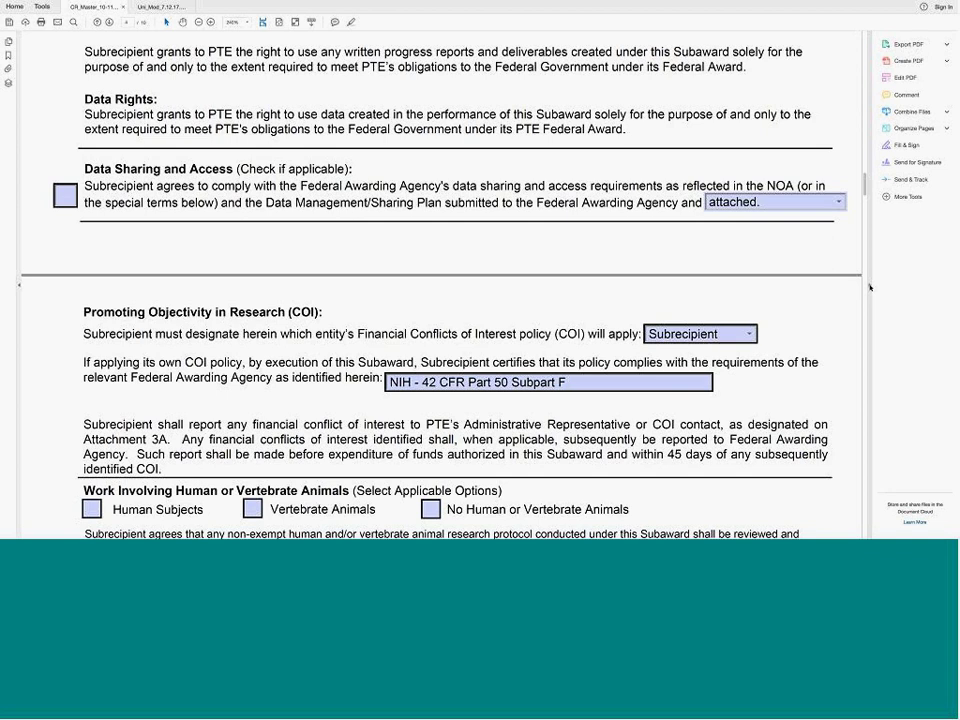
Step: Hide the tools pane to widen the document view and dismiss the reminder notification
left_click(869, 287)
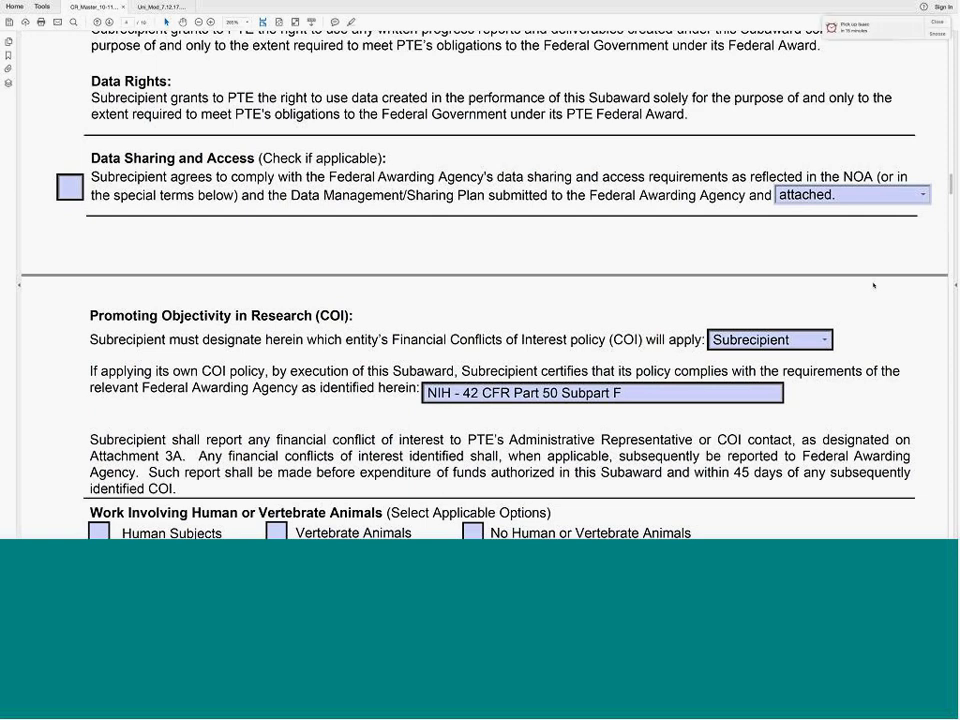
left_click(935, 22)
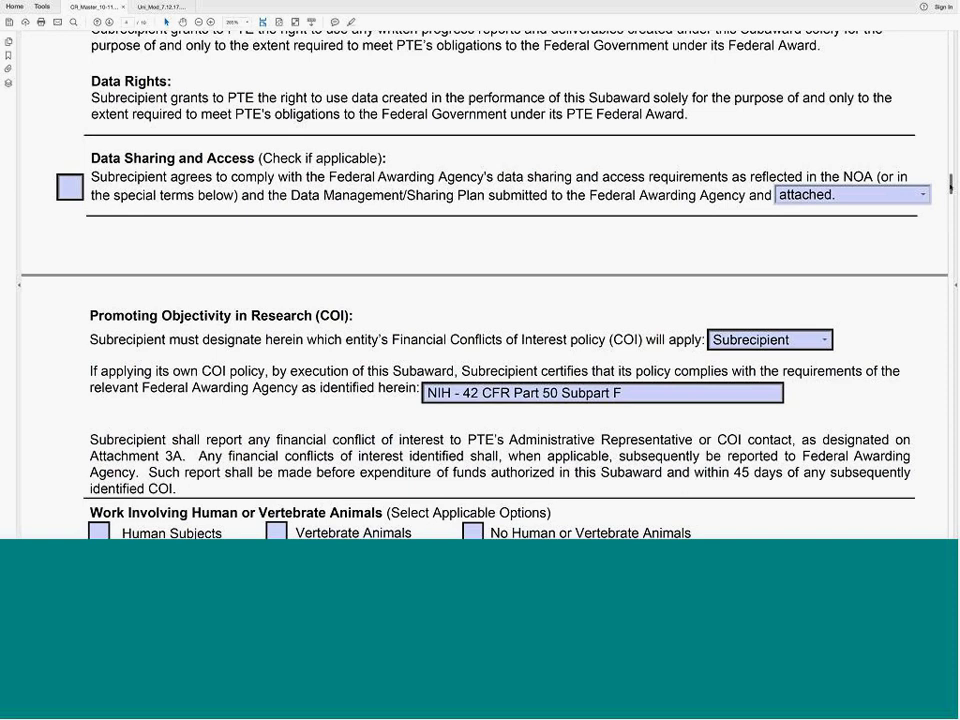
Step: Look over Attachment 3A's PTE contacts and the FFATA reporting fields of Attachment 3B, including the DUNS name and Place of Performance Address
left_click_drag(950, 189, 950, 232)
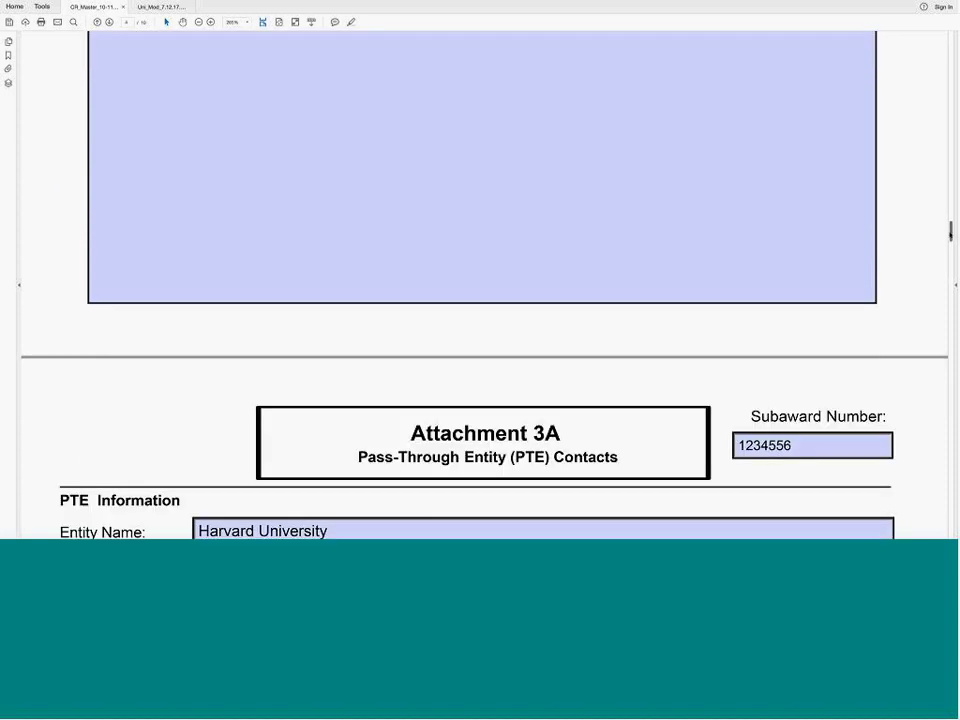
left_click_drag(950, 232, 948, 248)
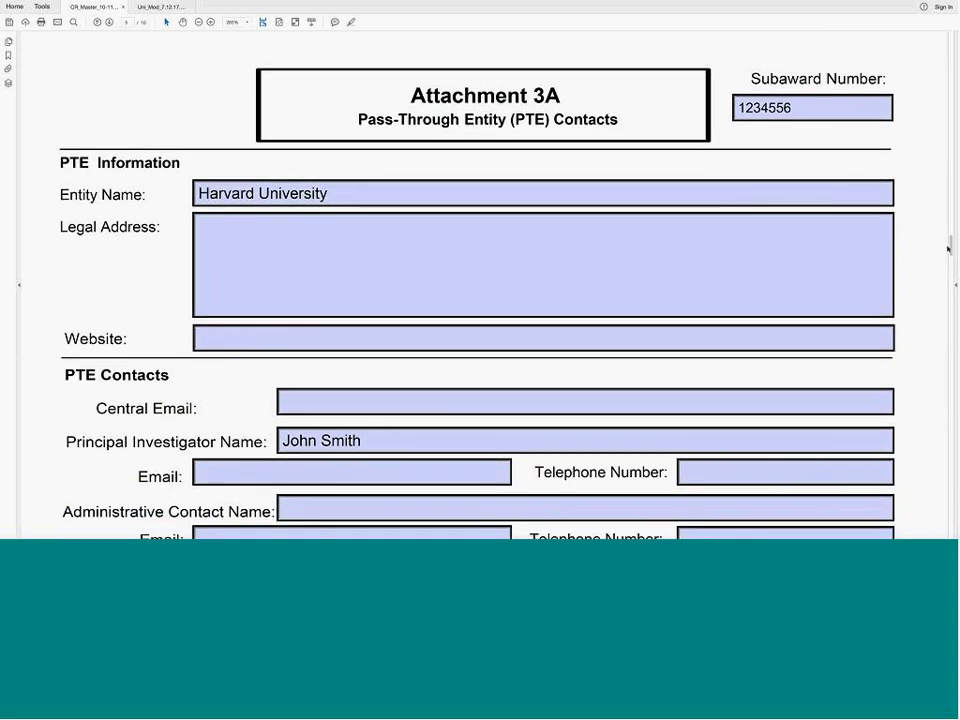
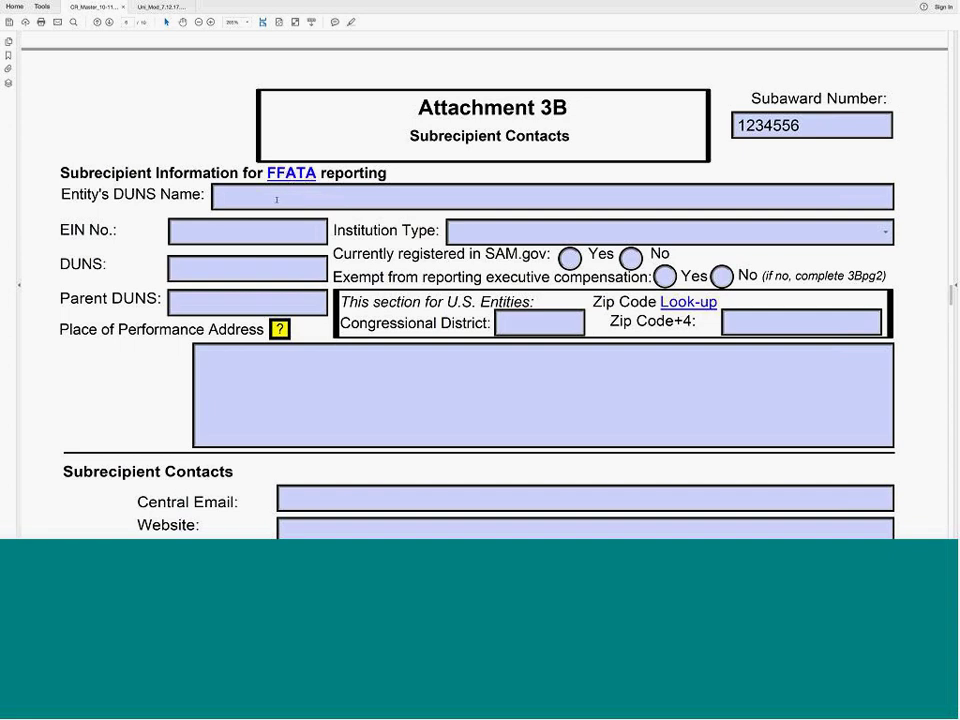
left_click(277, 199)
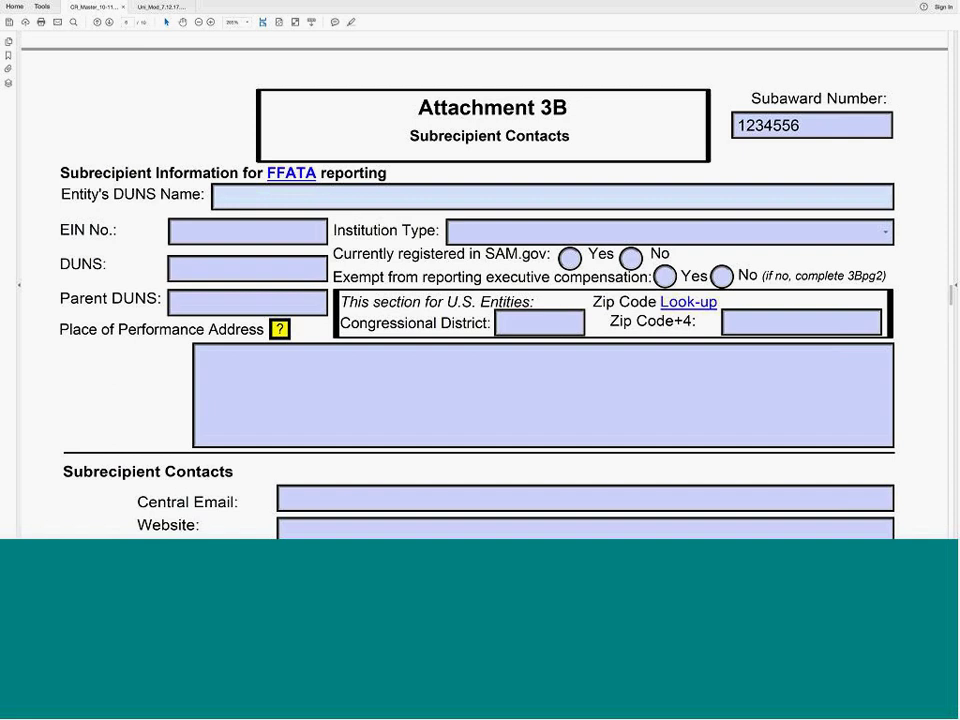
mouse_move(281, 330)
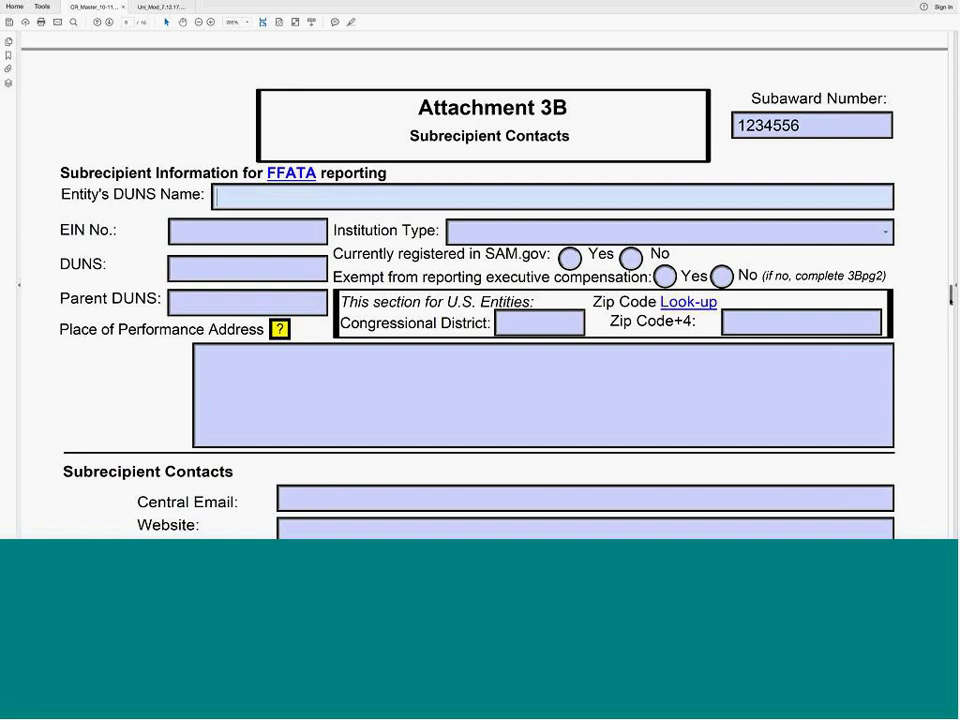
Step: Examine Attachment 3B's subrecipient contacts and address fields, and return to the executive compensation exemption question
scroll(951, 293, "down", 3)
left_click_drag(950, 300, 950, 311)
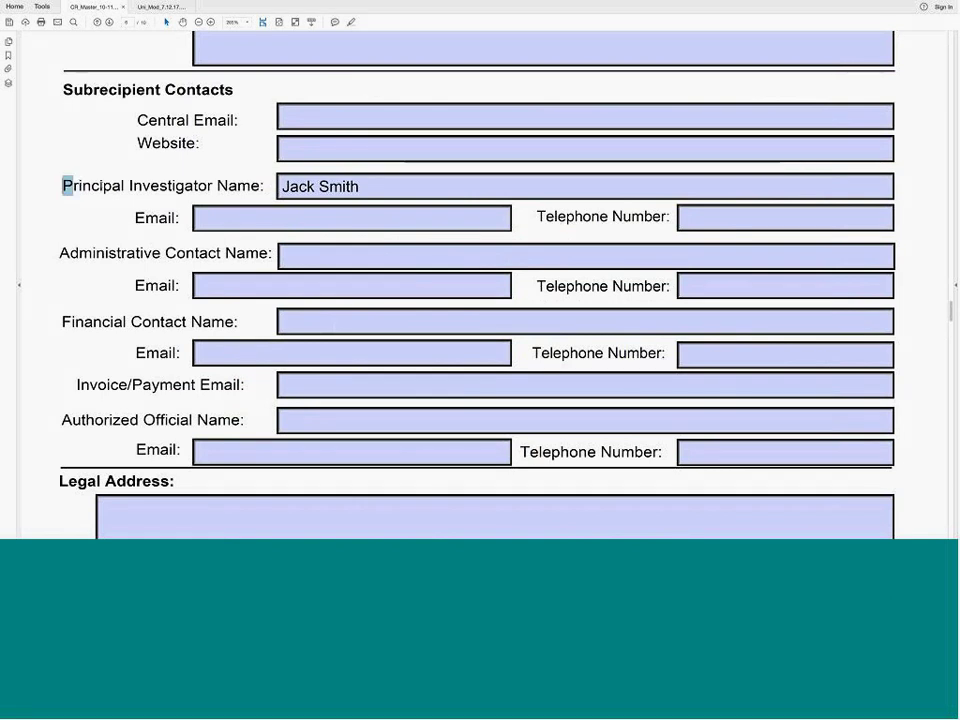
left_click_drag(62, 185, 261, 186)
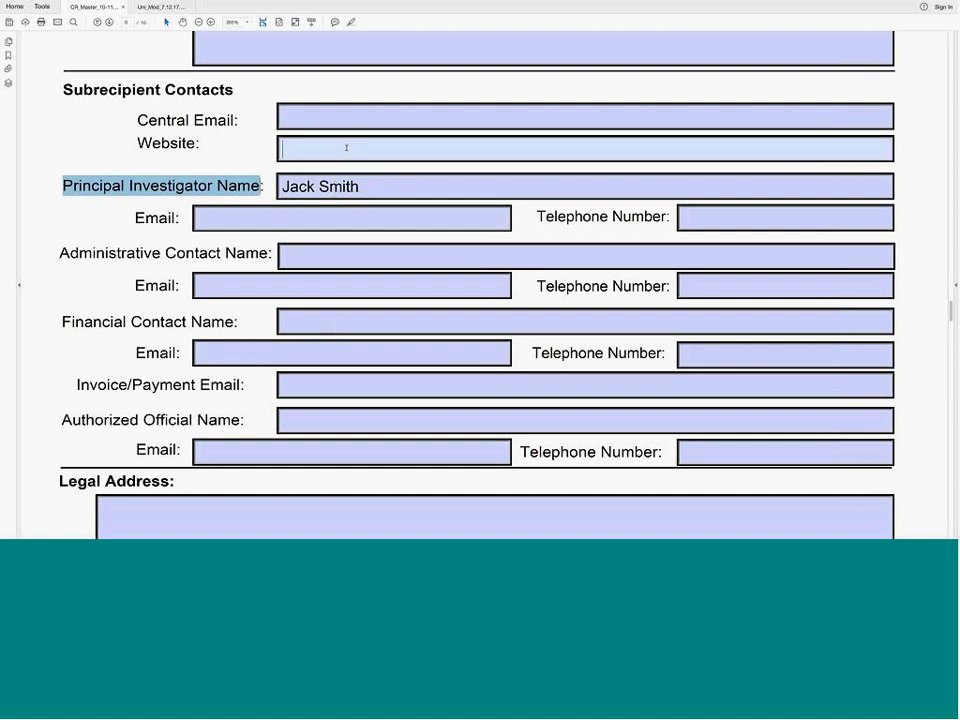
left_click(262, 186)
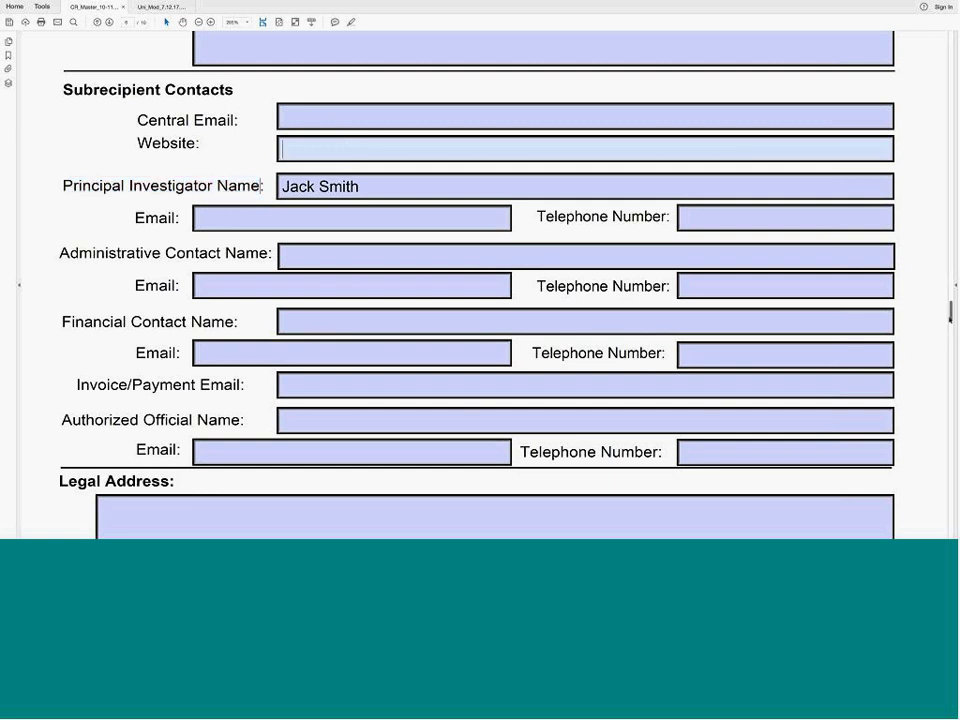
scroll(950, 312, "up", 3)
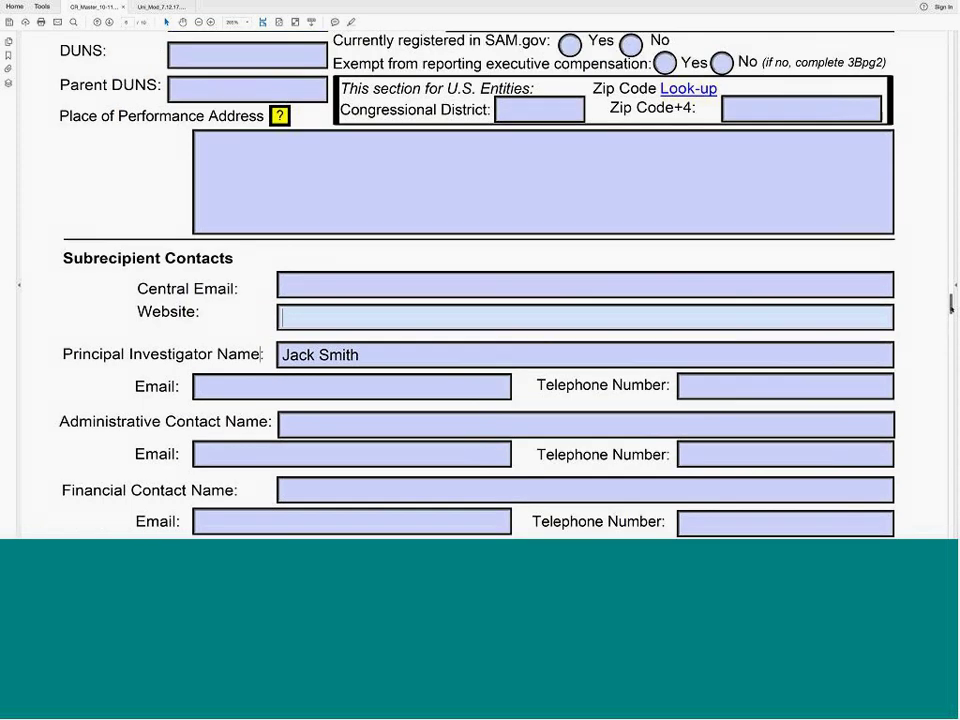
scroll(950, 305, "up", 2)
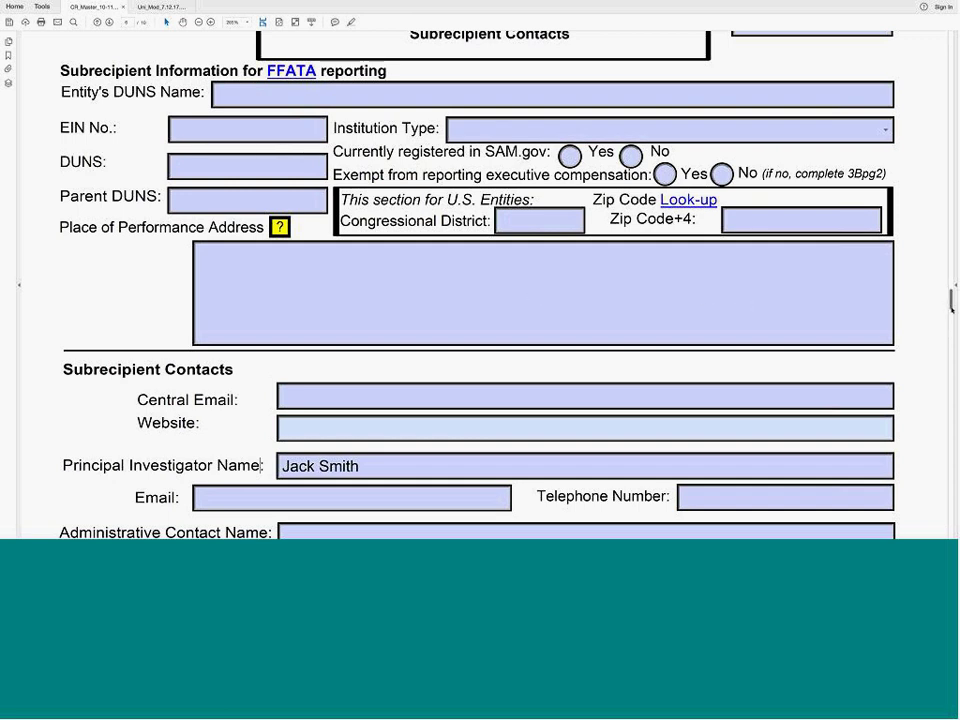
mouse_move(951, 305)
left_mouse_down()
mouse_move(947, 335)
mouse_move(949, 323)
left_mouse_up()
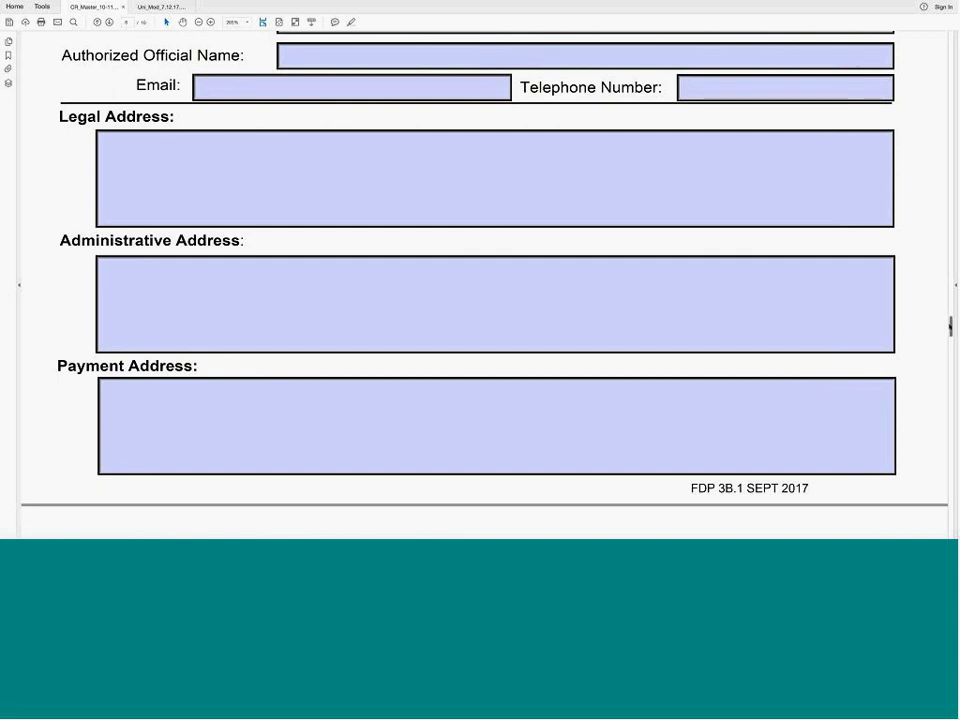
left_click_drag(950, 325, 944, 297)
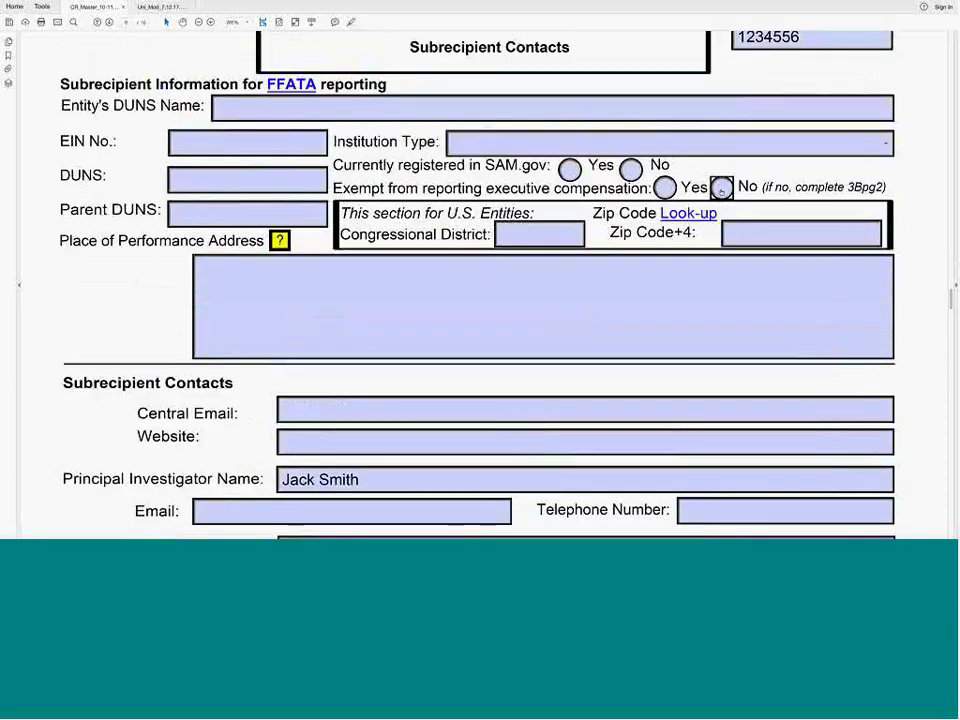
Step: In Attachment 4's Prior Approvals, set Carryover to "Carryover is restricted for this subaward by the:" with Pass-Through Entity as the restricting party
scroll(715, 228, "down", 10)
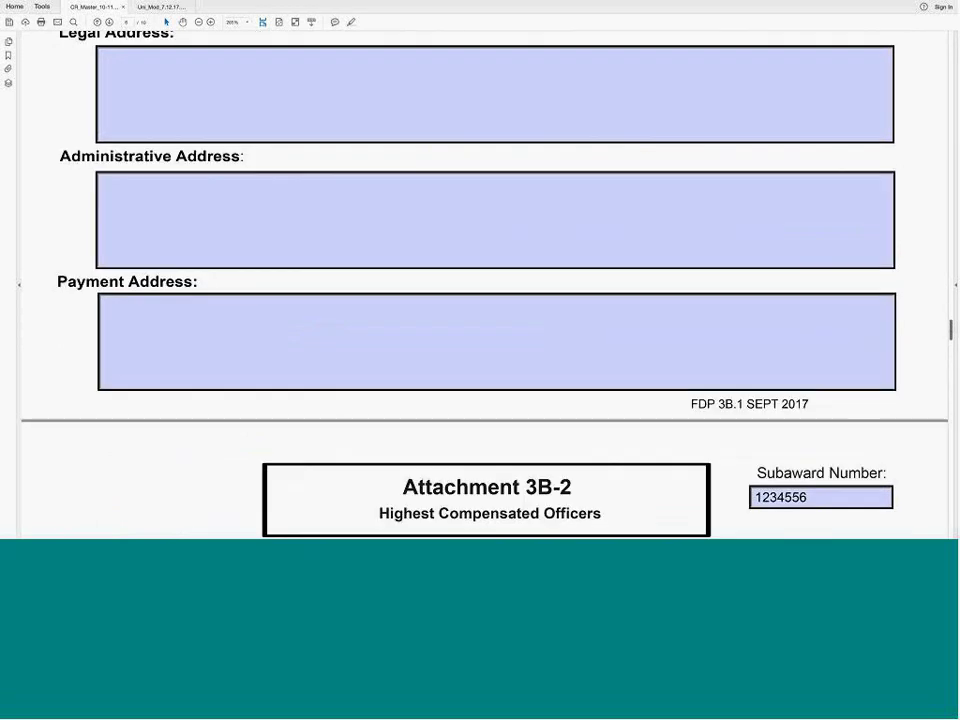
scroll(480, 280, "down", 15)
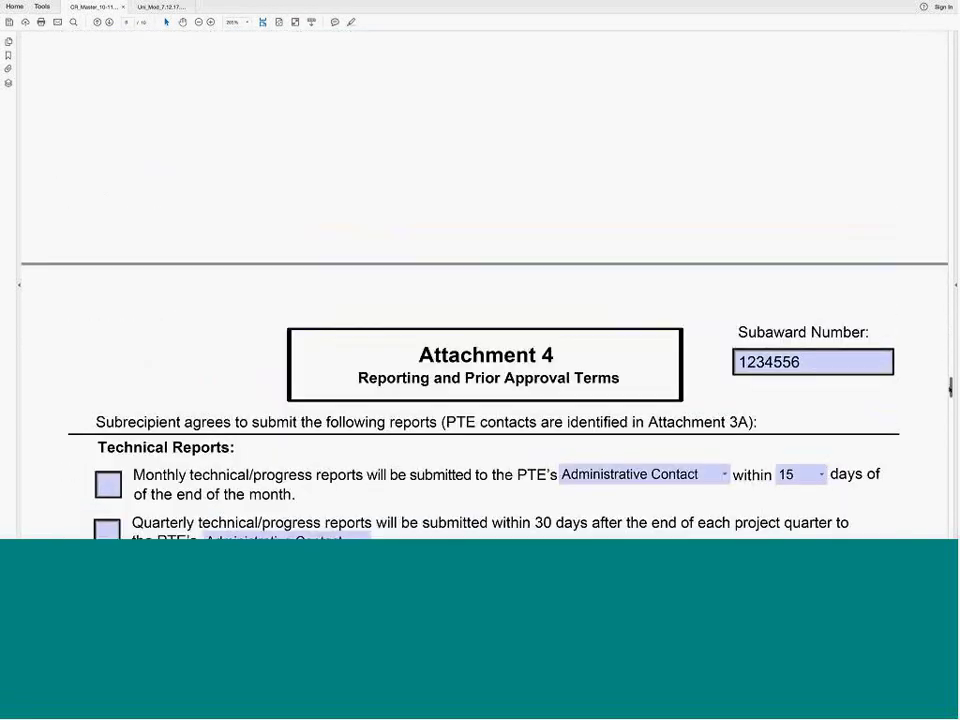
scroll(480, 400, "down", 5)
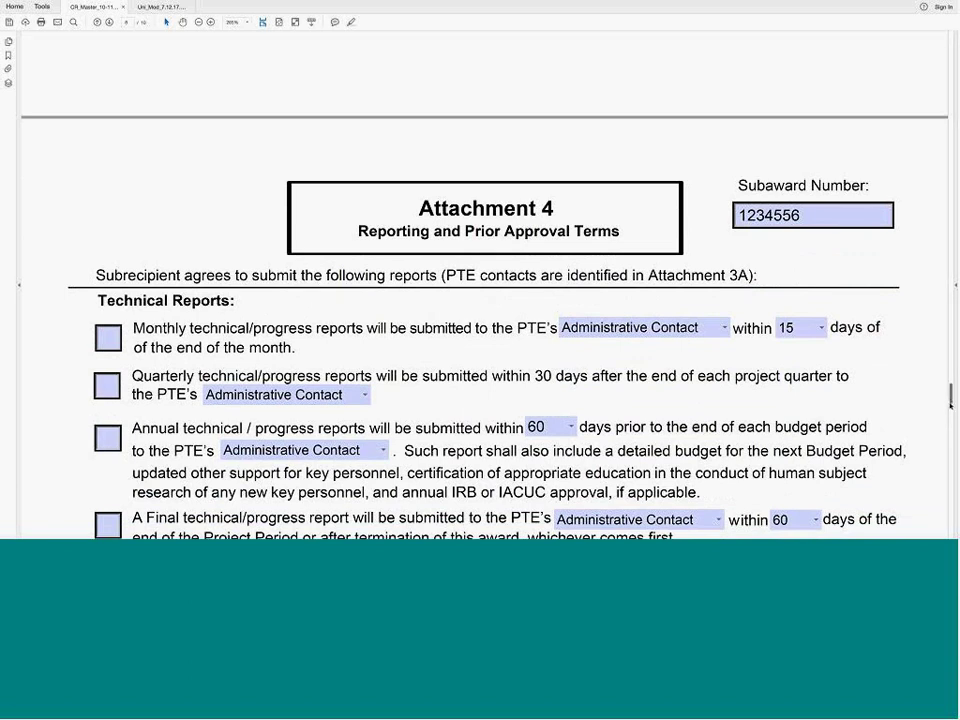
scroll(950, 400, "down", 5)
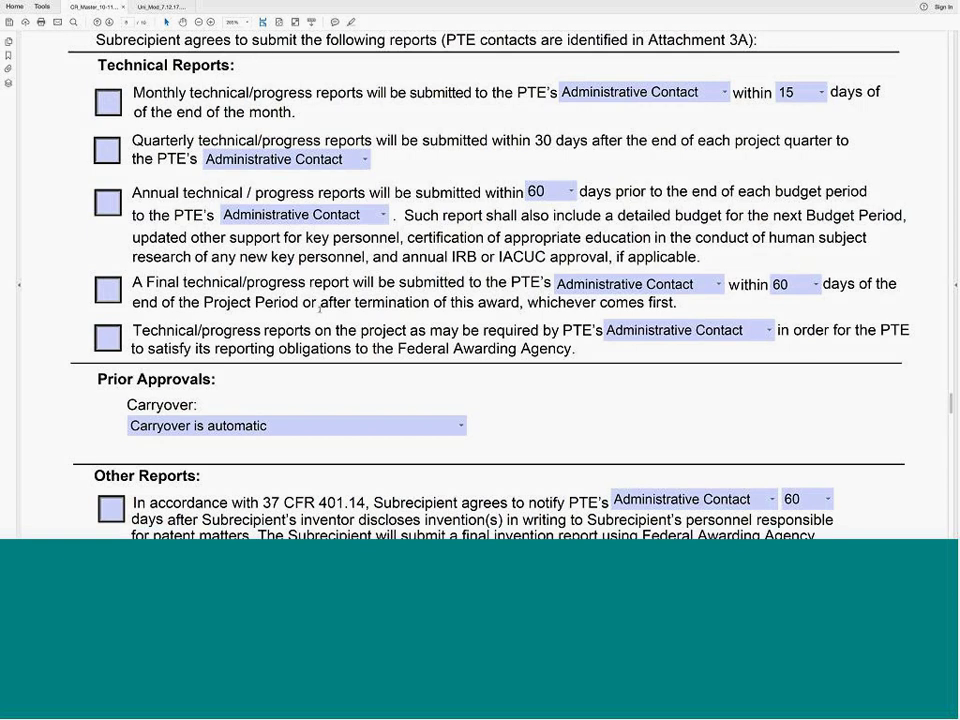
left_click(462, 428)
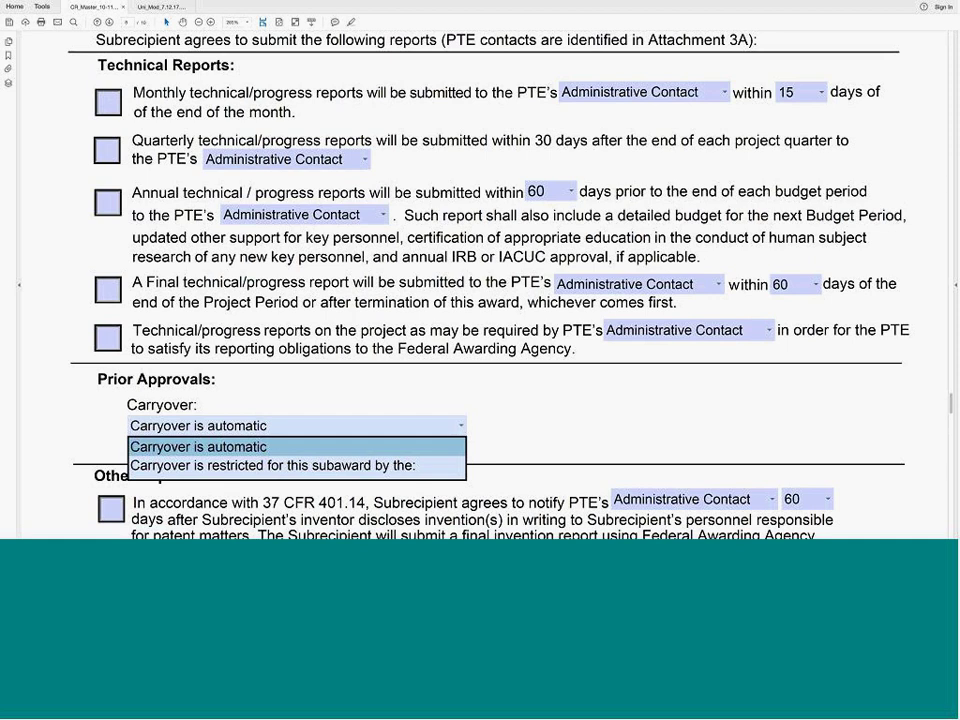
left_click(445, 466)
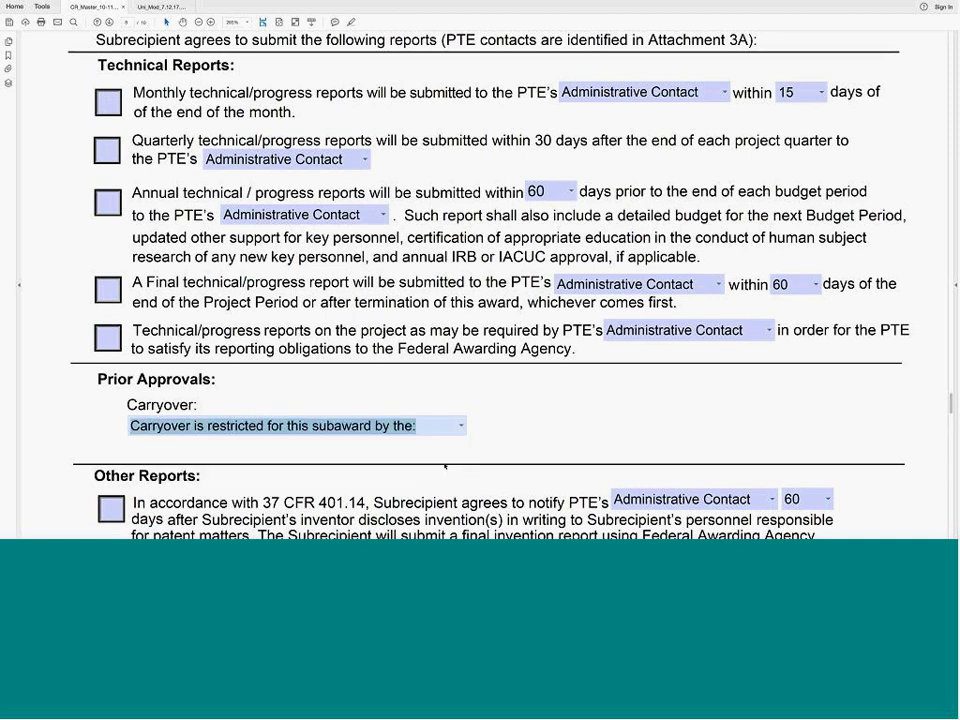
left_click(519, 405)
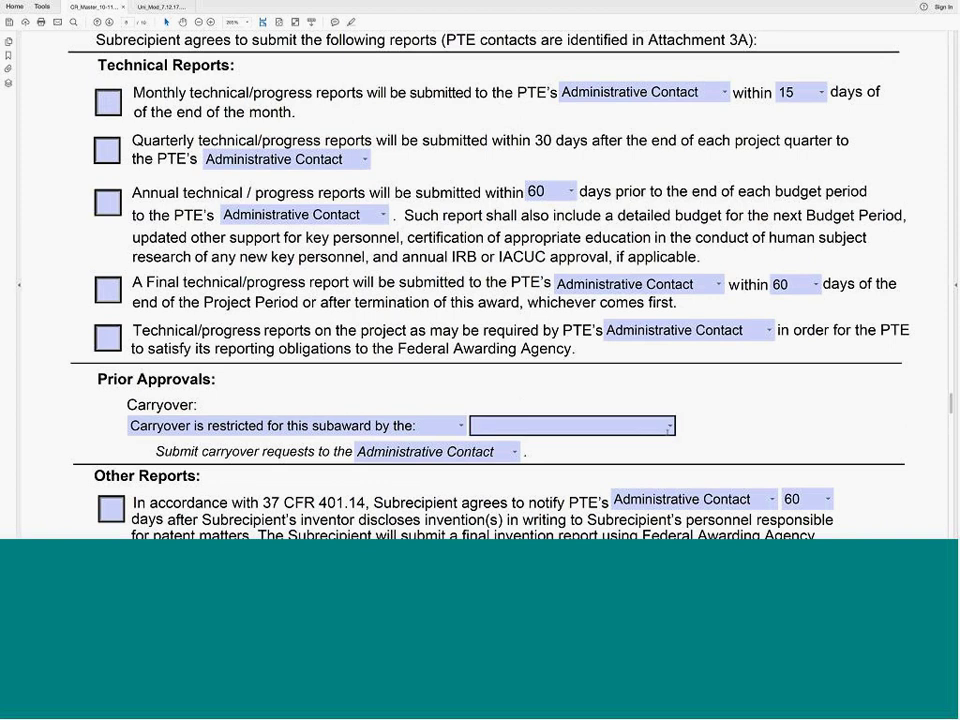
left_click(650, 425)
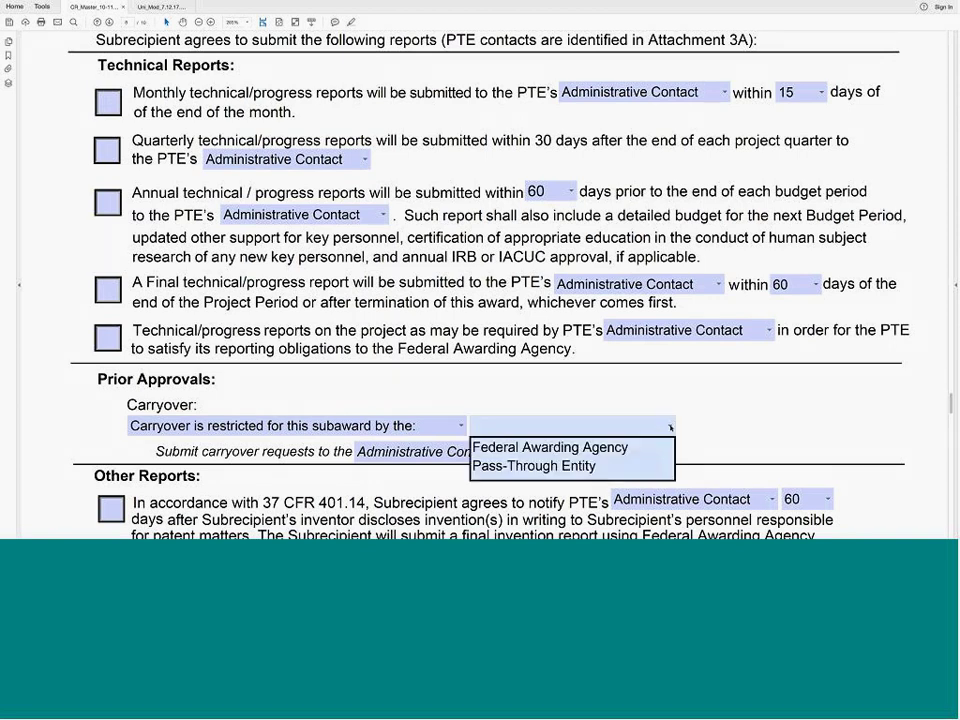
left_click(635, 468)
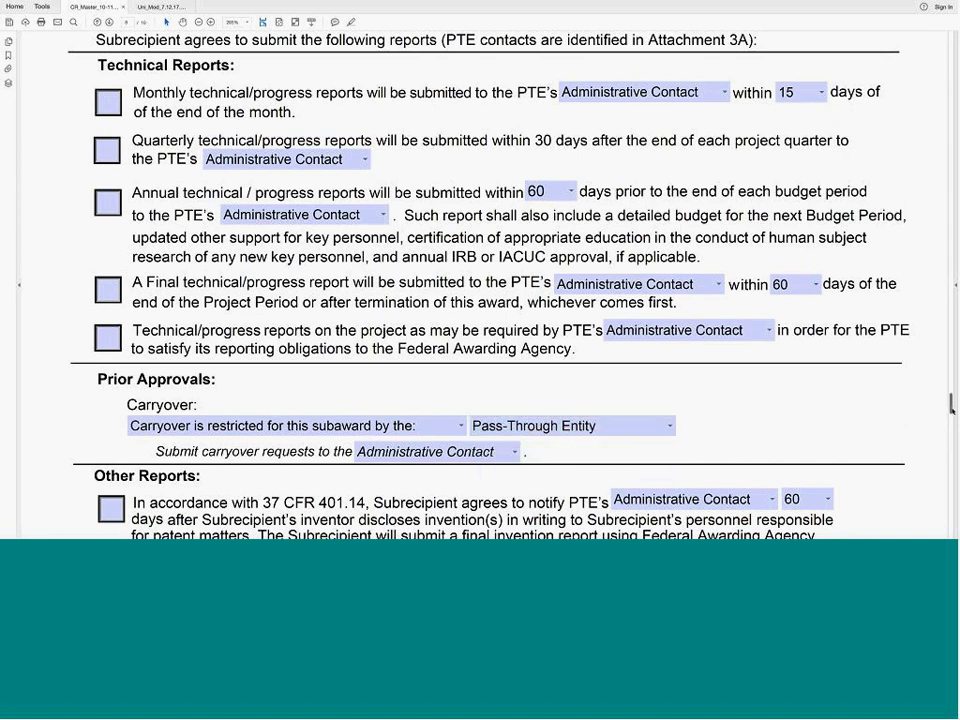
Step: Set the negative report requirement under Attachment 4's Other Reports to "Upon Request"
left_click_drag(951, 404, 951, 416)
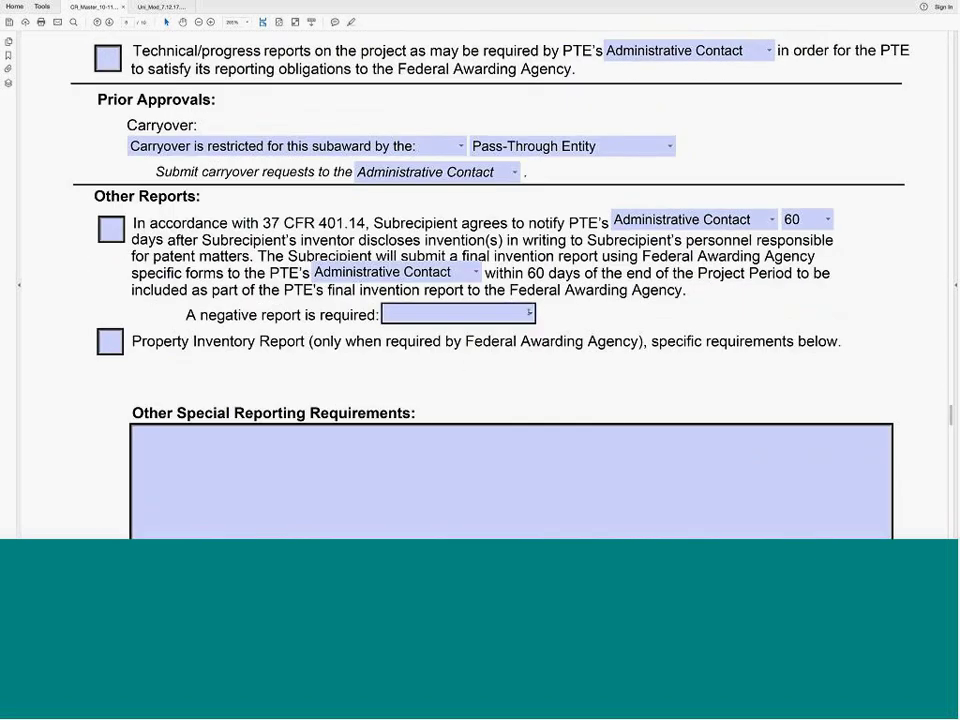
left_click(530, 313)
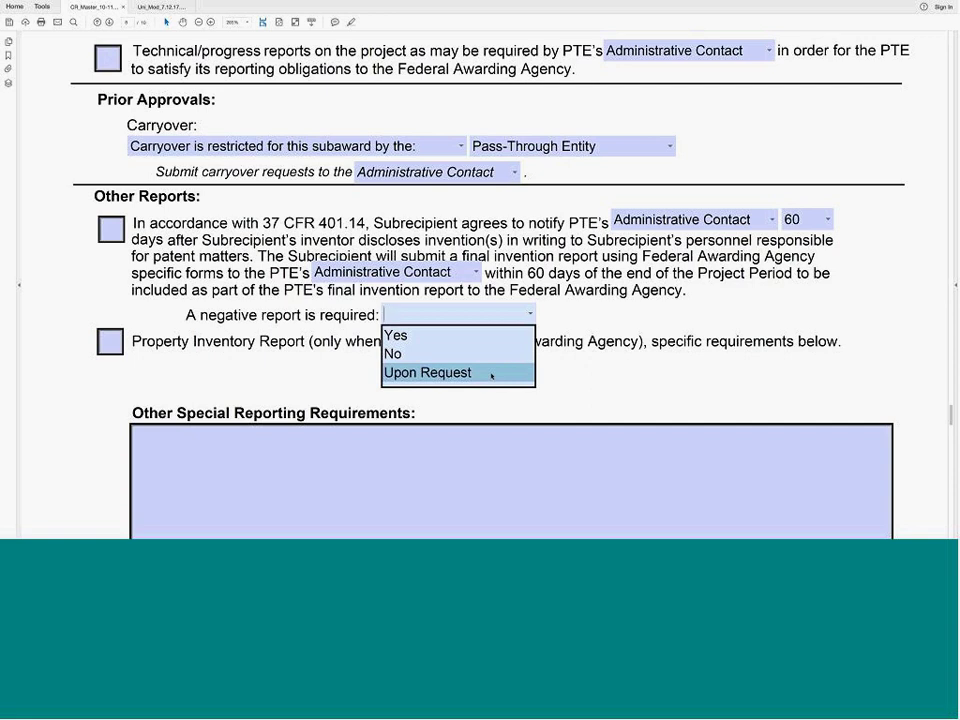
left_click(491, 374)
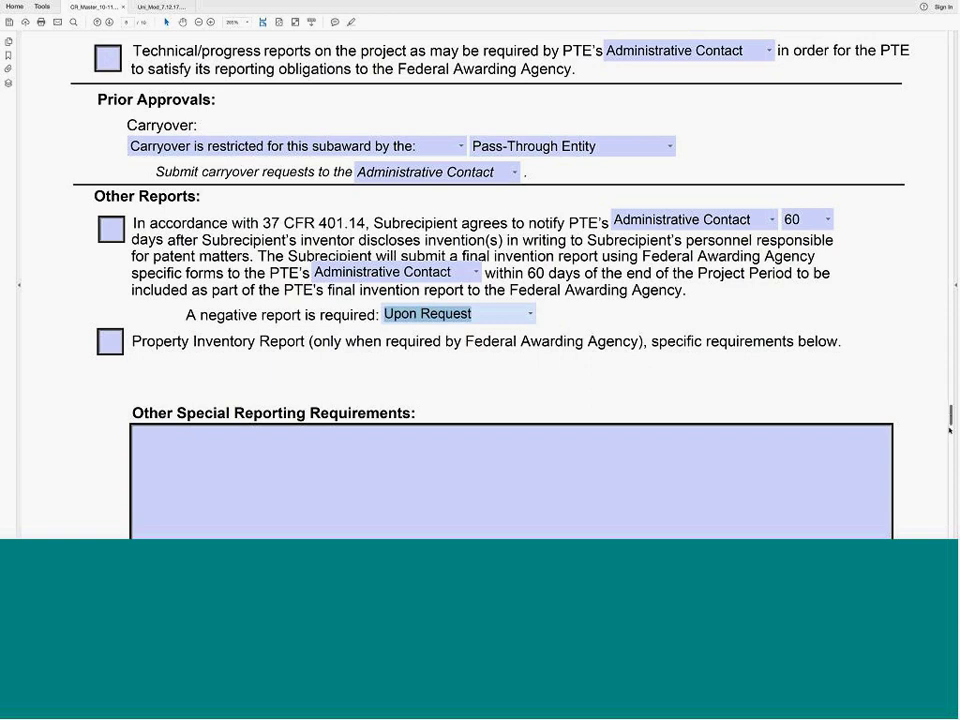
Step: Set the indirect cost Rate Type under Budget Information to "Other (add in blank box)" and activate the blank box beside it
scroll(951, 415, "down", 5)
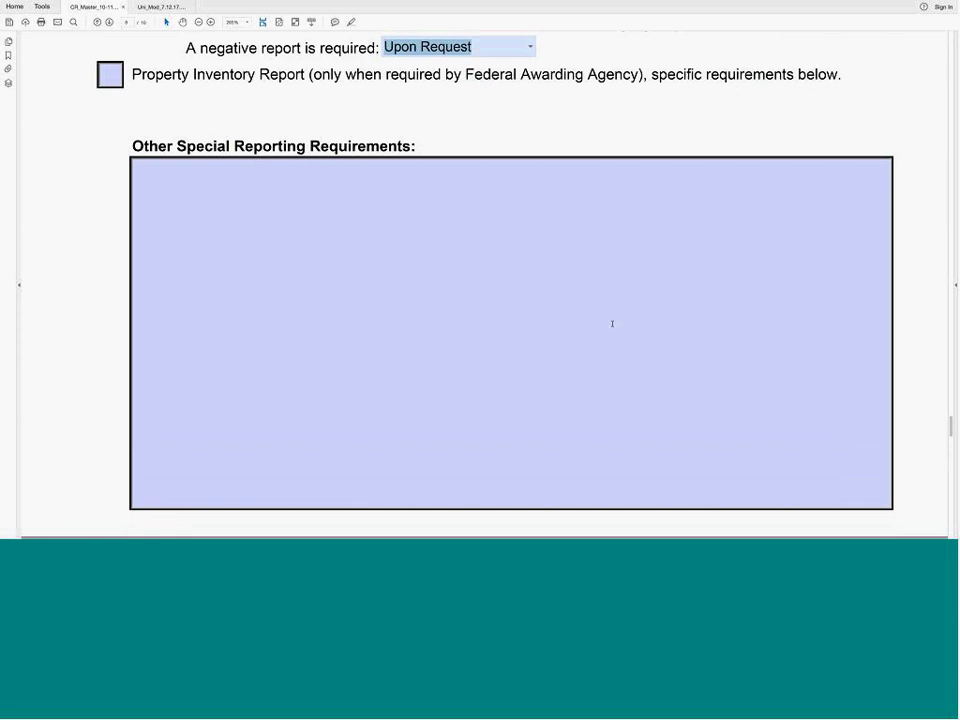
left_click_drag(951, 428, 950, 456)
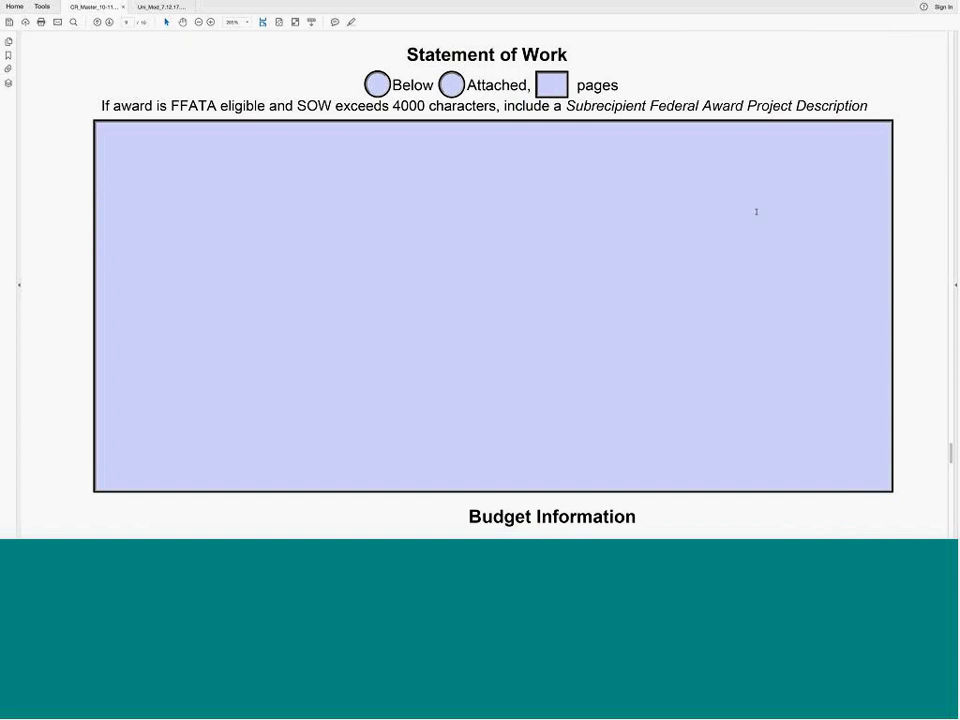
left_click_drag(951, 452, 951, 474)
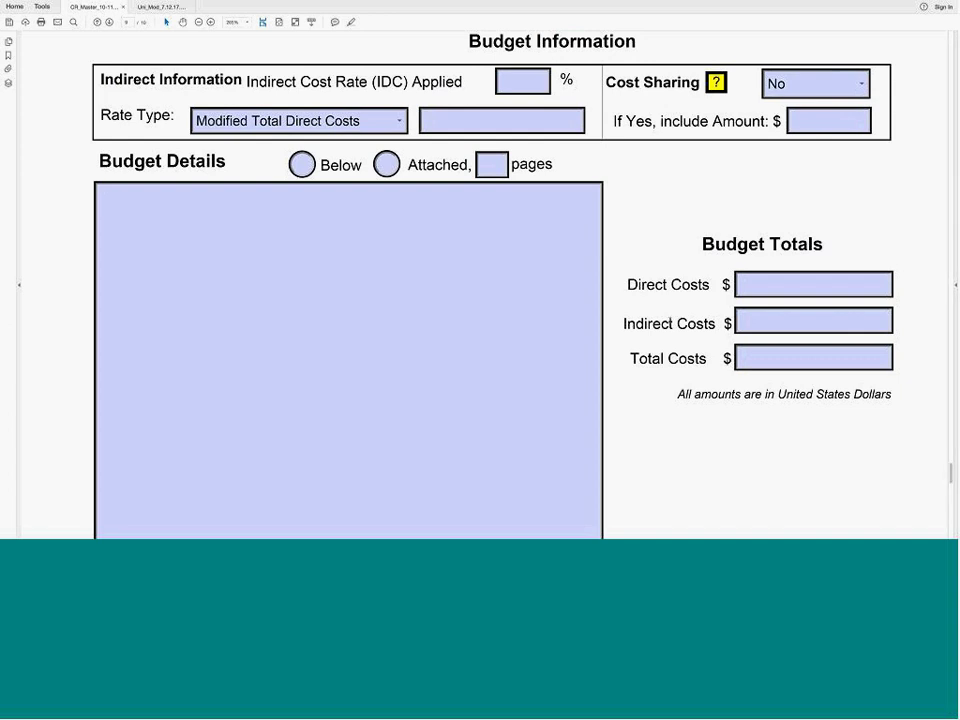
left_click(399, 121)
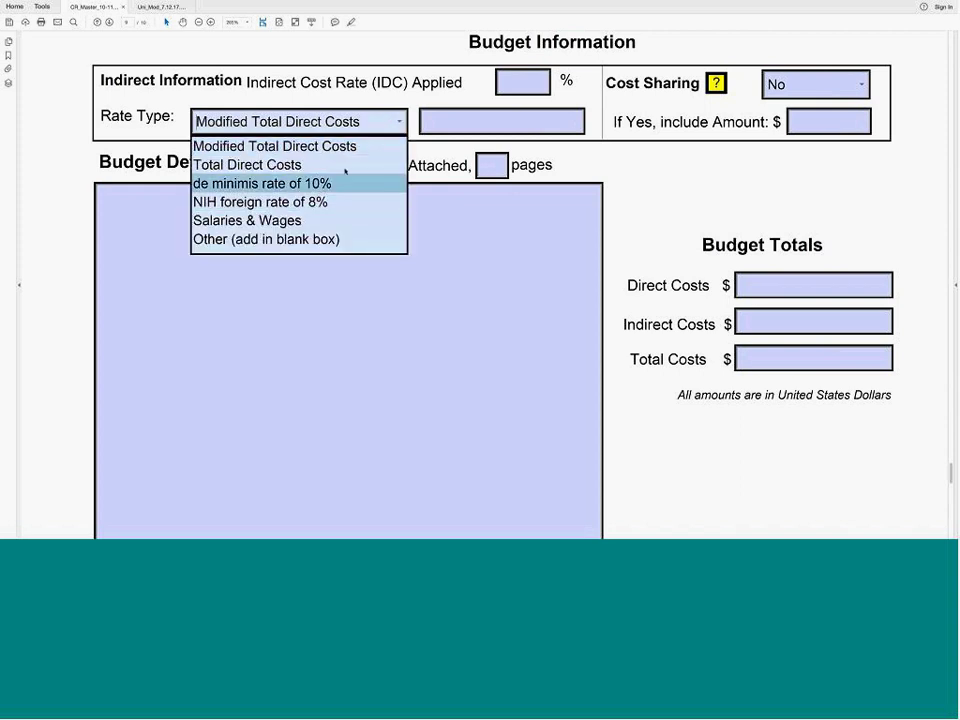
left_click(326, 240)
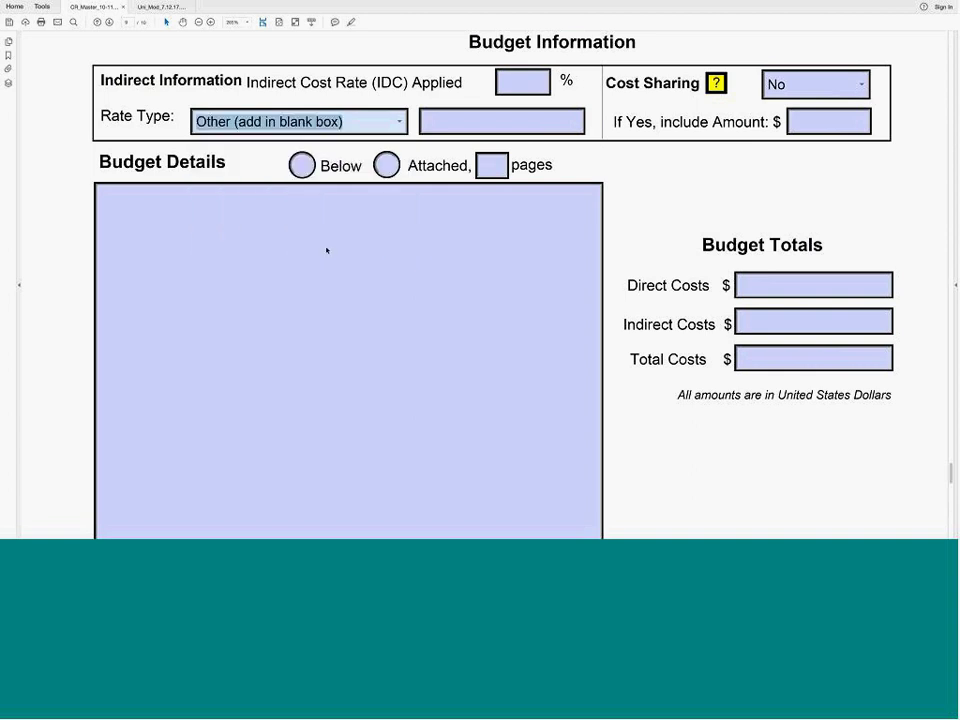
left_click(490, 116)
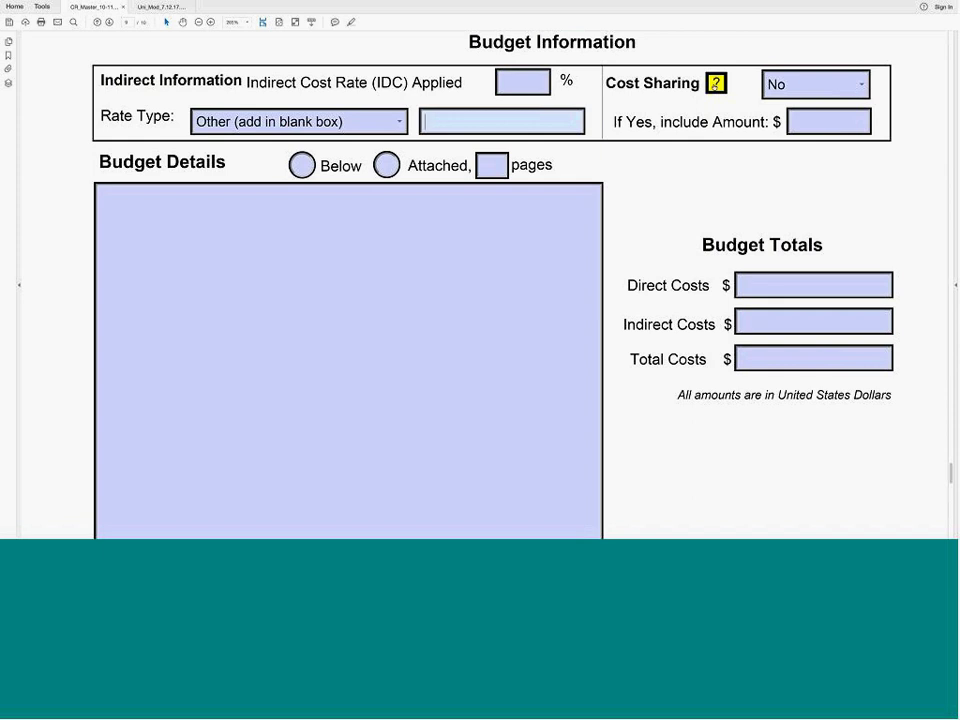
Step: Set Cost Sharing under Budget Information to Yes
mouse_move(716, 85)
left_click(863, 87)
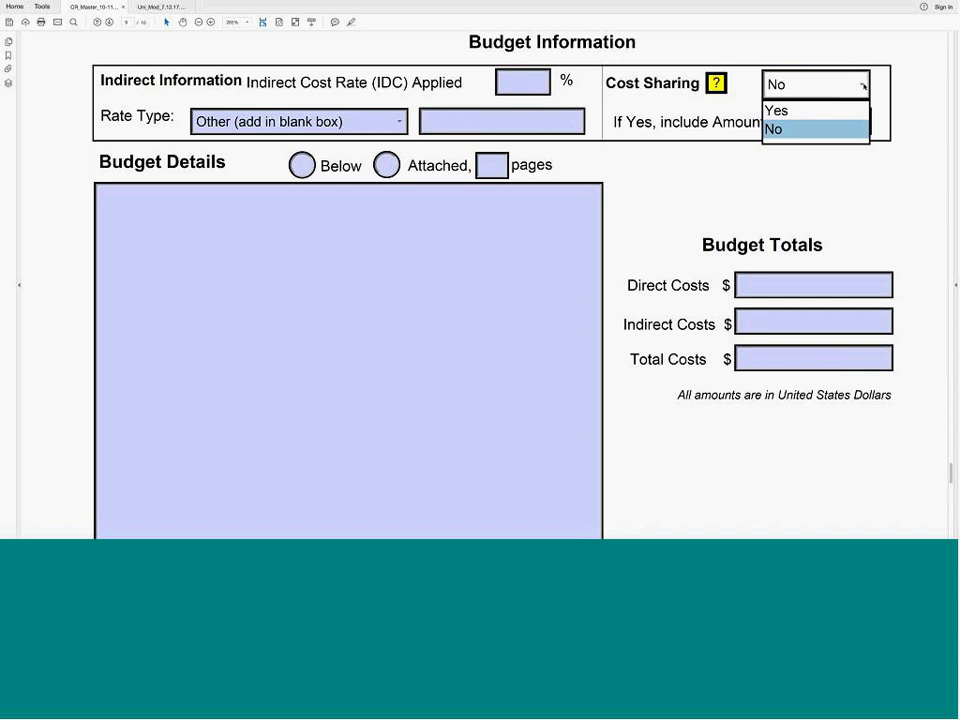
left_click(820, 112)
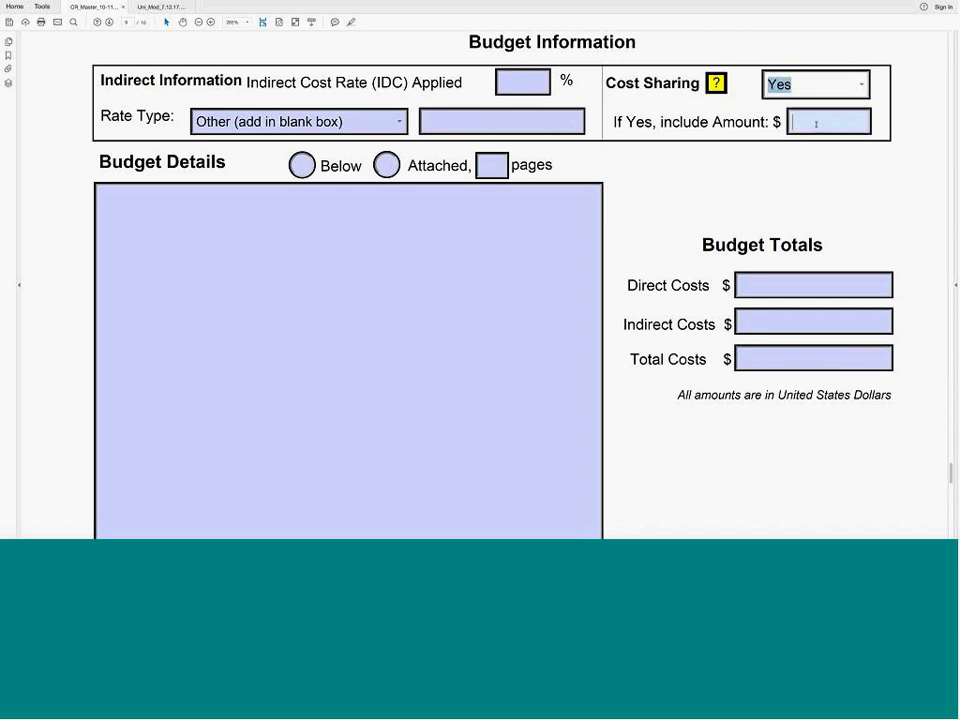
mouse_move(90, 532)
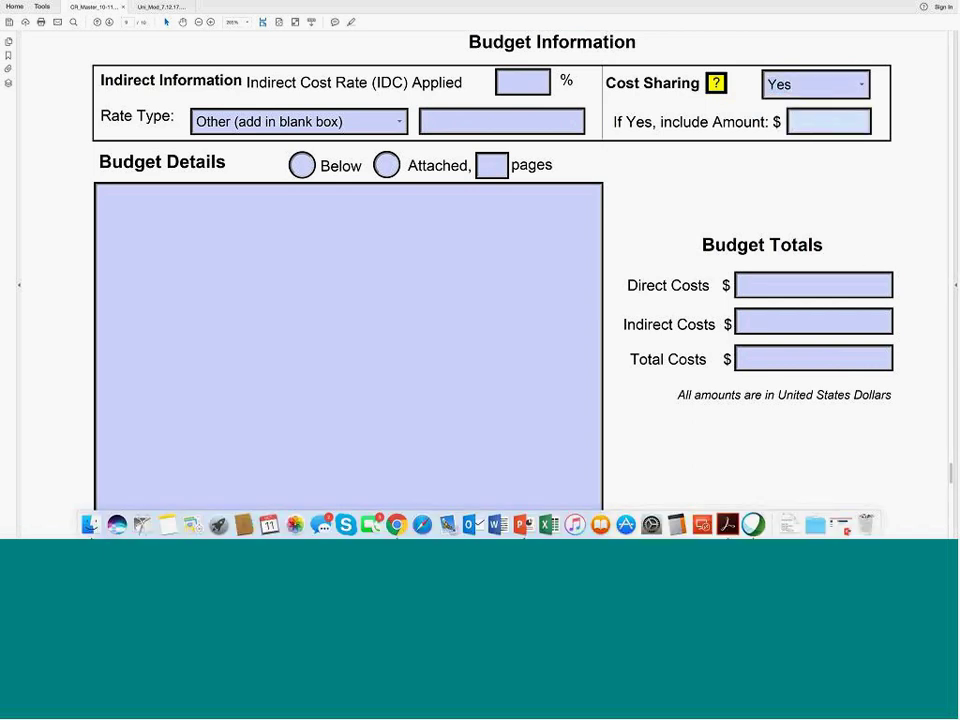
Step: Go back to Attachment 4's Other Reports and select the line about additional cost sharing requirements
left_click_drag(951, 475, 951, 418)
scroll(904, 403, "down", 5)
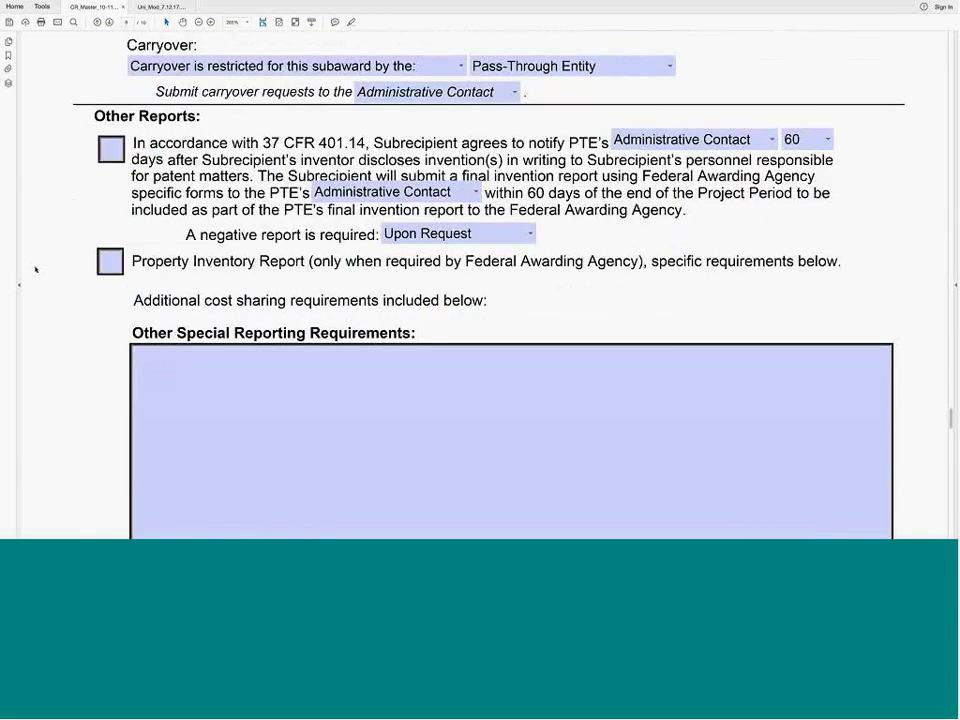
left_click_drag(134, 300, 491, 302)
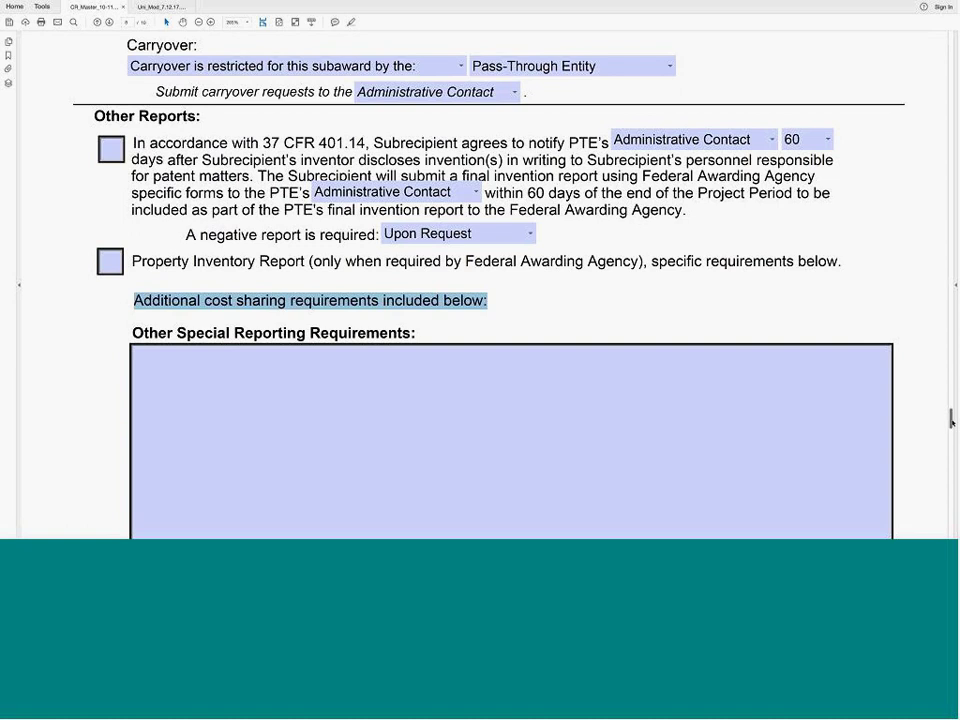
Step: Set Cost Sharing under Budget Information to No and activate the cost sharing amount field
left_click_drag(951, 422, 950, 427)
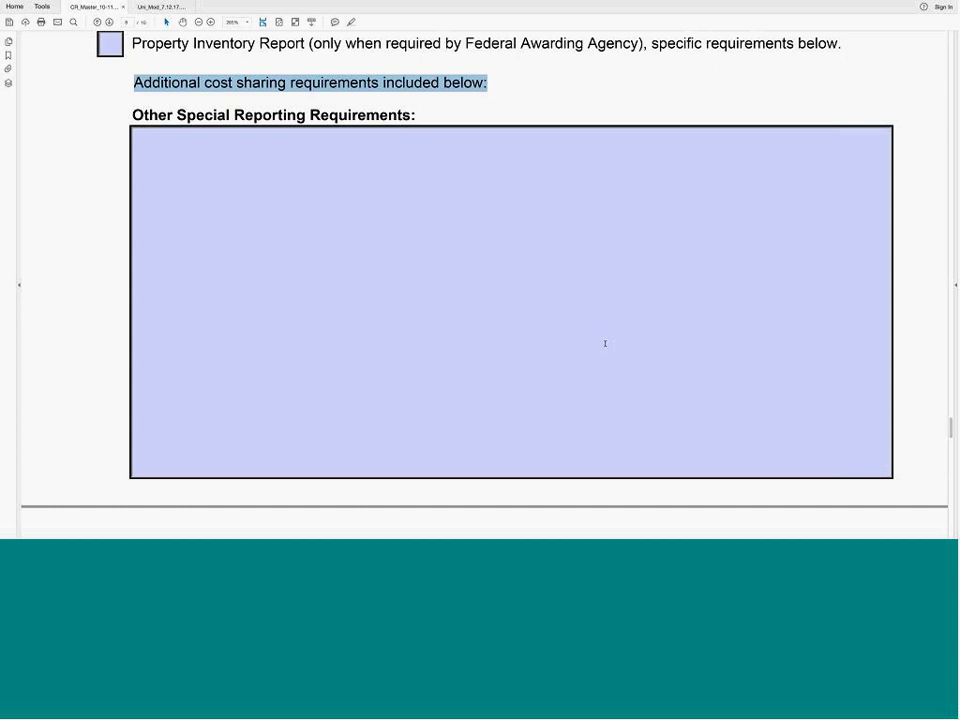
left_click_drag(951, 430, 951, 462)
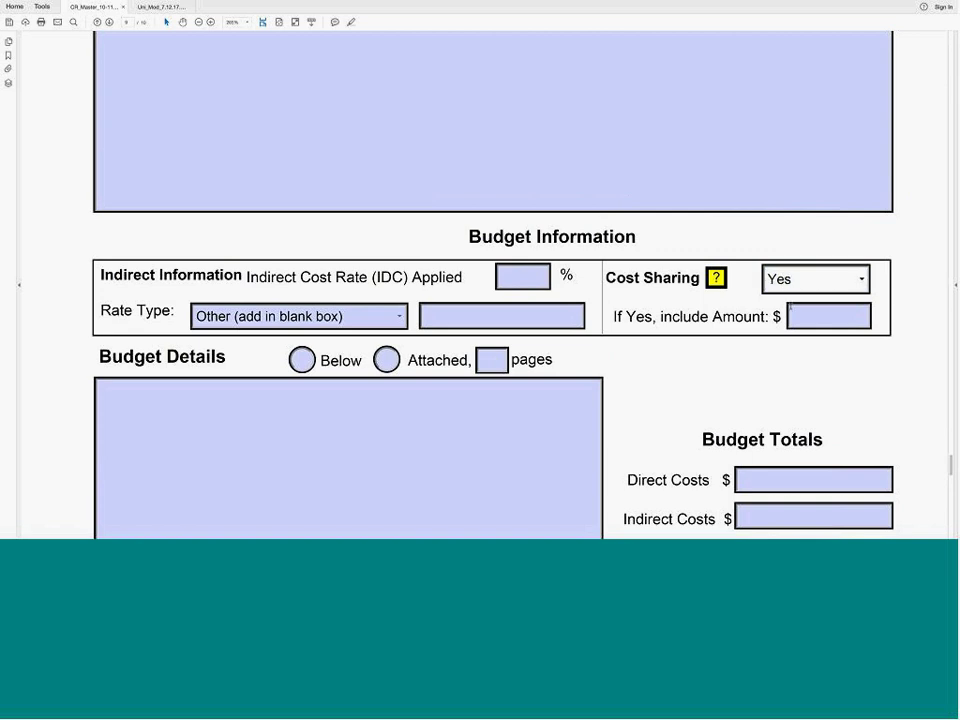
left_click(858, 279)
left_click(830, 325)
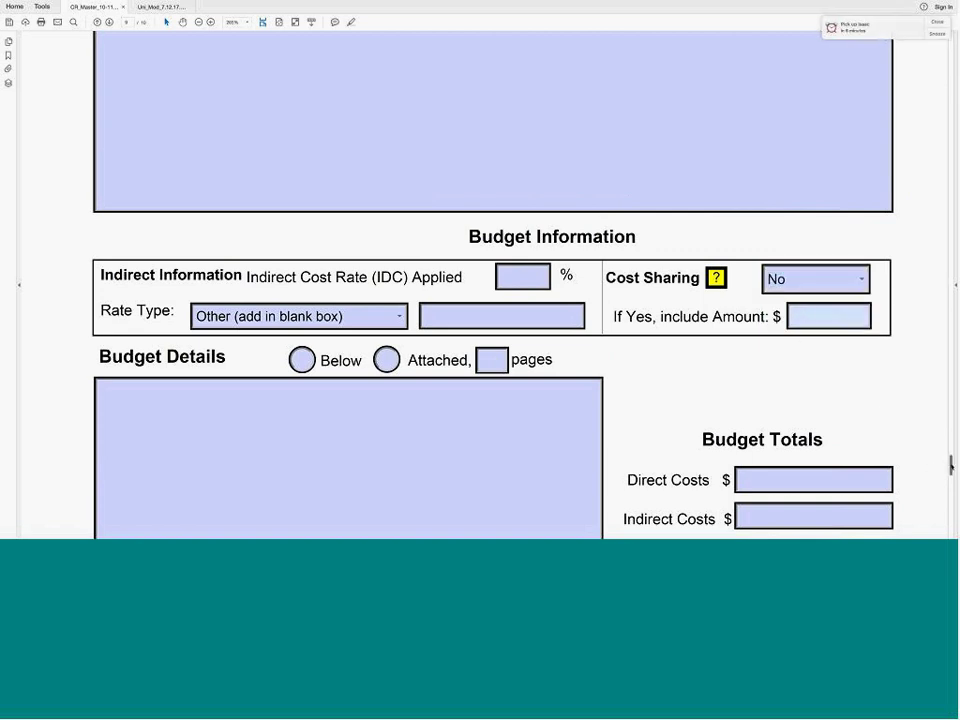
left_click(899, 365)
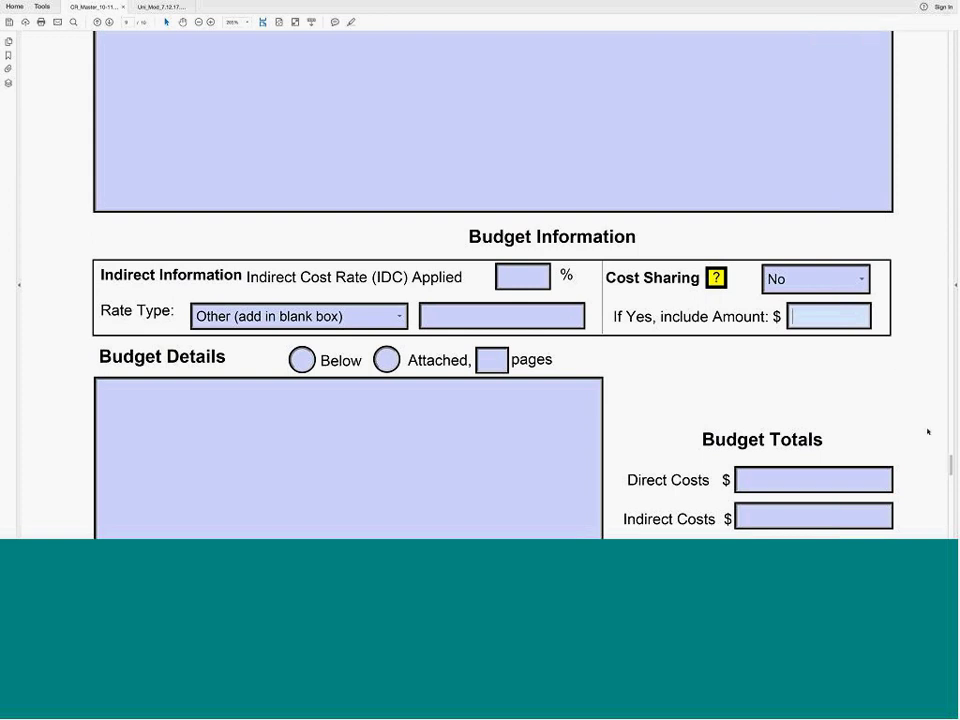
Step: Set Attachment 6 to not incorporating the NOA or any additional documentation to this Subaward
scroll(952, 490, "down", 1)
scroll(952, 490, "down", 10)
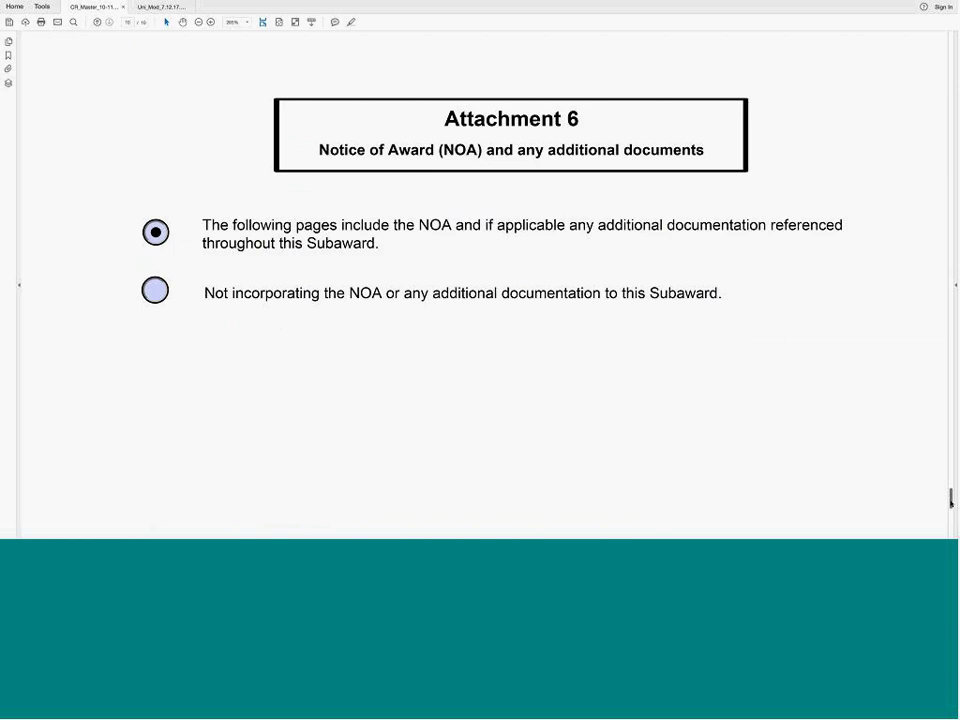
left_click(152, 232)
left_click(154, 289)
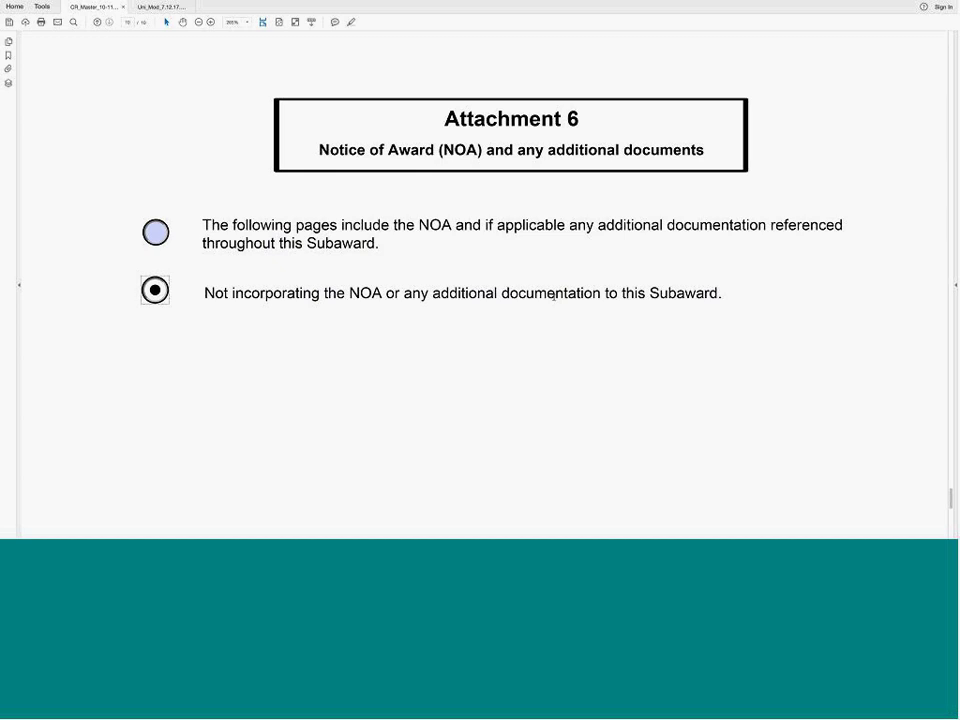
Step: Set Attachment 6 back to including the NOA and any applicable additional documentation in the following pages
left_click(155, 232)
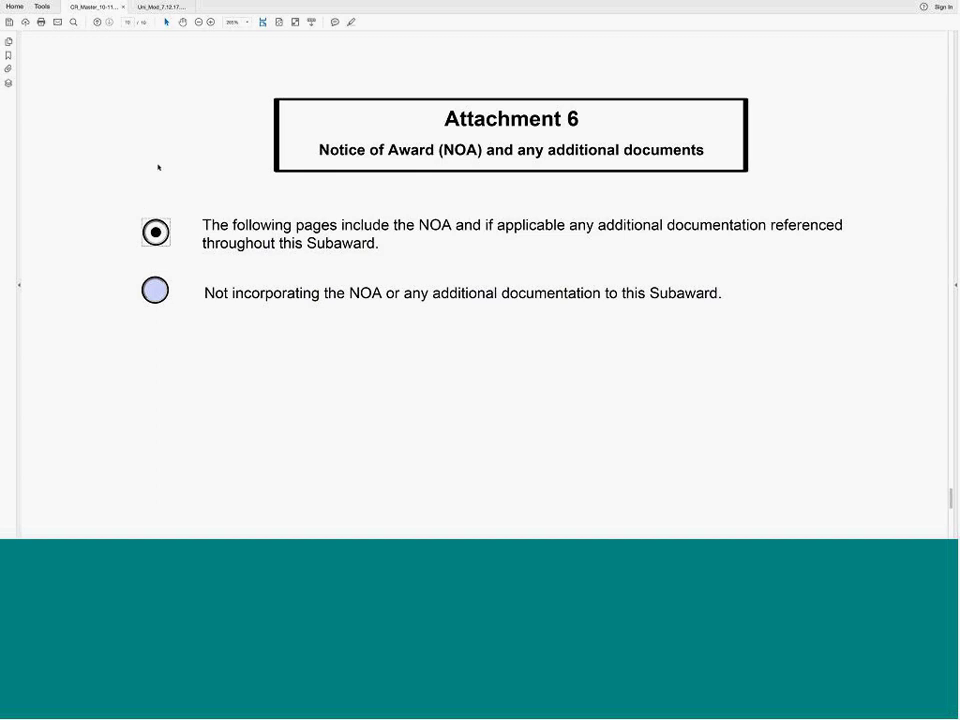
mouse_move(160, 7)
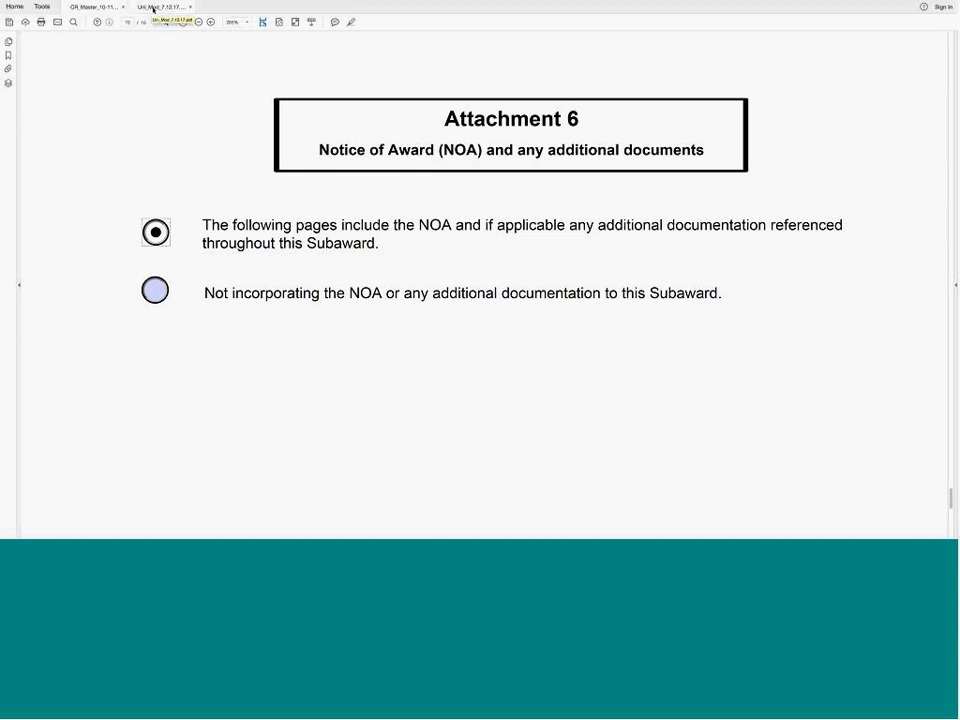
left_click(93, 6)
key("ctrl+Tab")
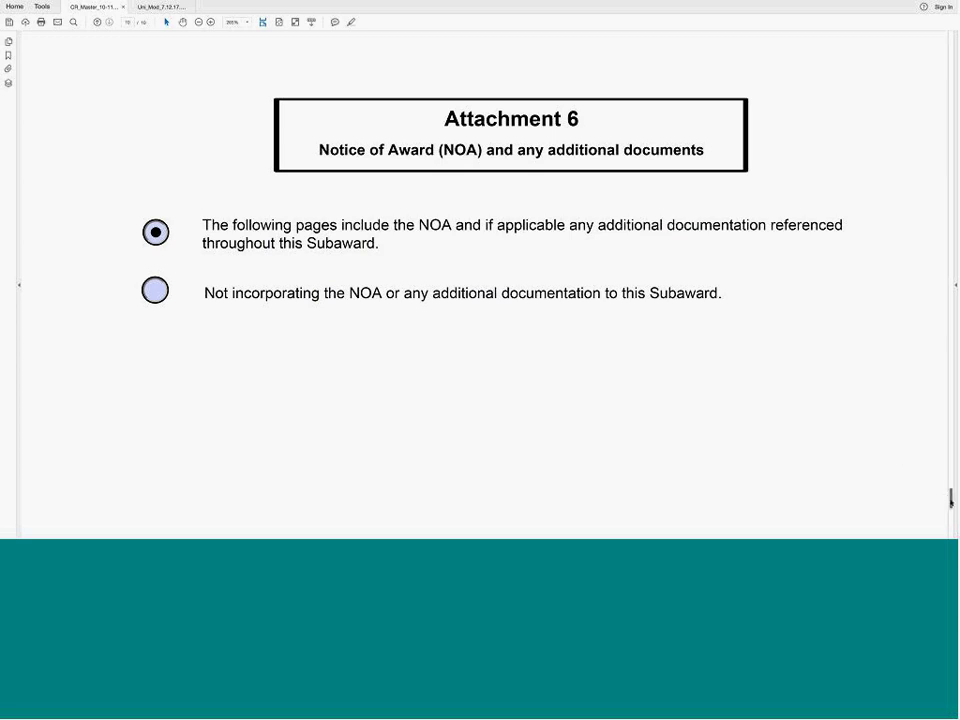
Step: Return to Attachment 5's Budget Details and set them to Attached instead of Below
mouse_move(951, 498)
left_mouse_down()
mouse_move(951, 465)
mouse_move(951, 473)
left_mouse_up()
left_click(301, 134)
left_click(387, 135)
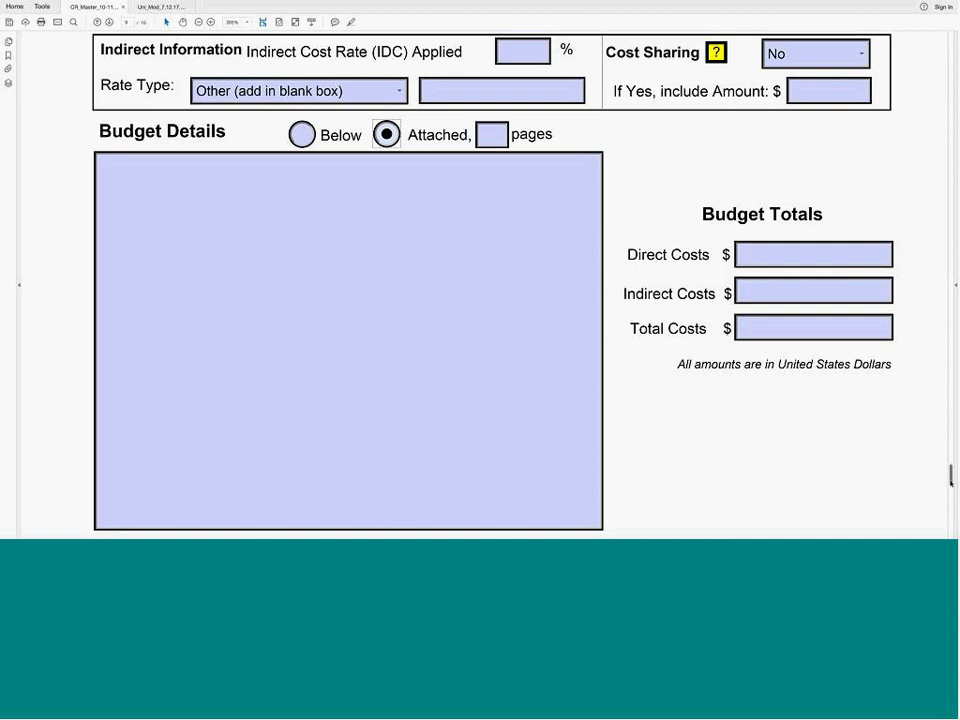
scroll(949, 490, "down", 5)
scroll(949, 490, "up", 5)
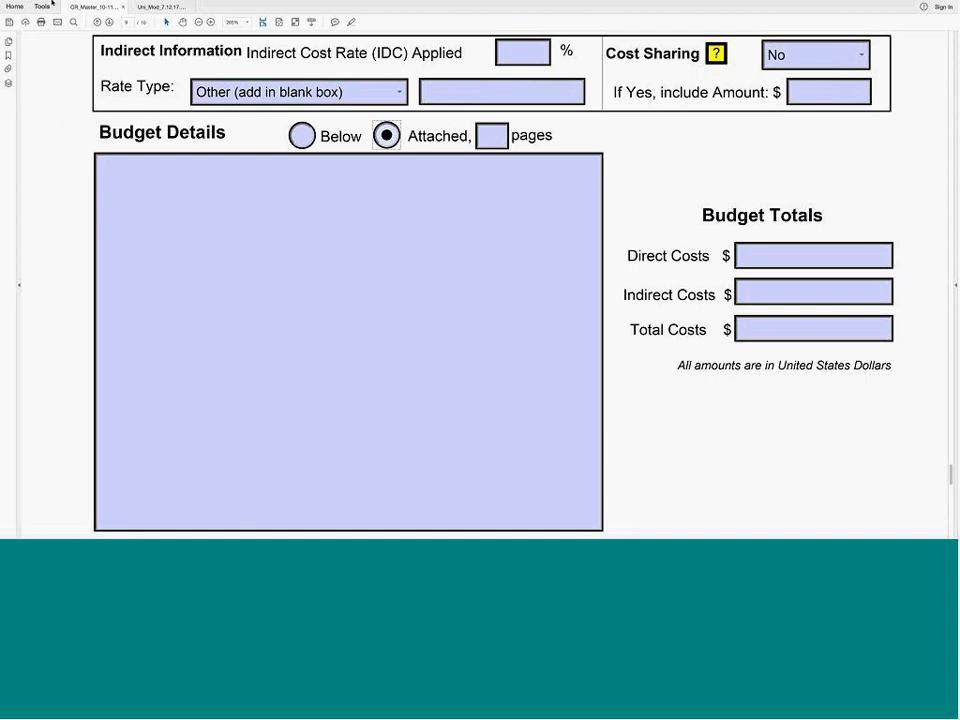
Step: Switch to the FDP Subaward Forms page in Chrome and look over its template, modification, and subcontract sample sections
left_click(19, 13)
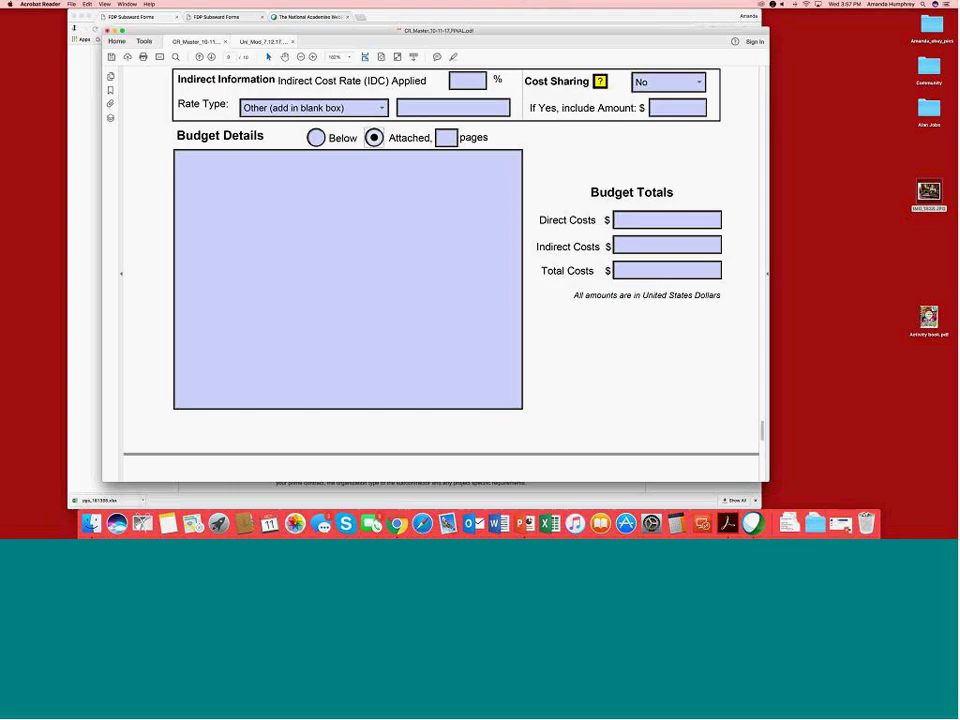
key("ctrl+super+f")
key("ctrl+Left")
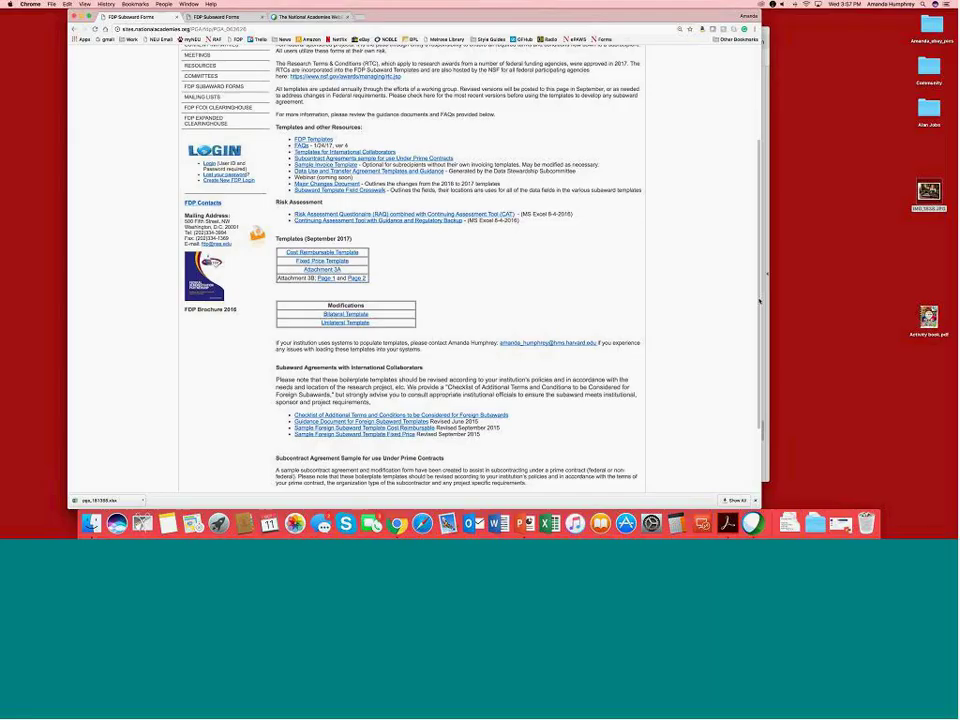
scroll(326, 494, "down", 3)
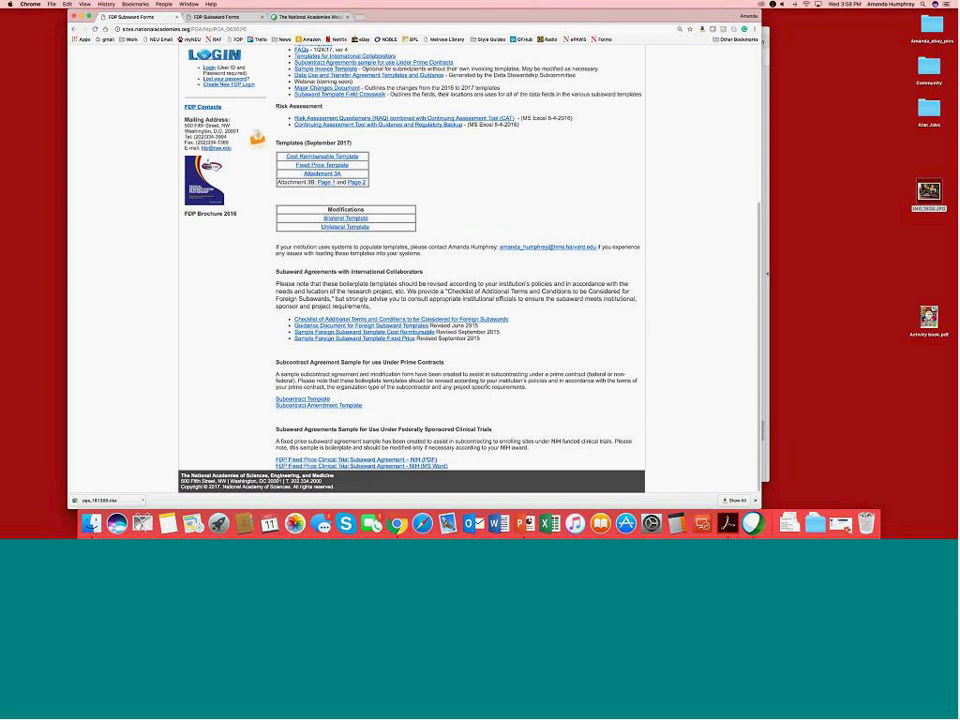
left_click_drag(459, 464, 377, 459)
left_click_drag(184, 416, 238, 416)
left_click_drag(363, 406, 286, 366)
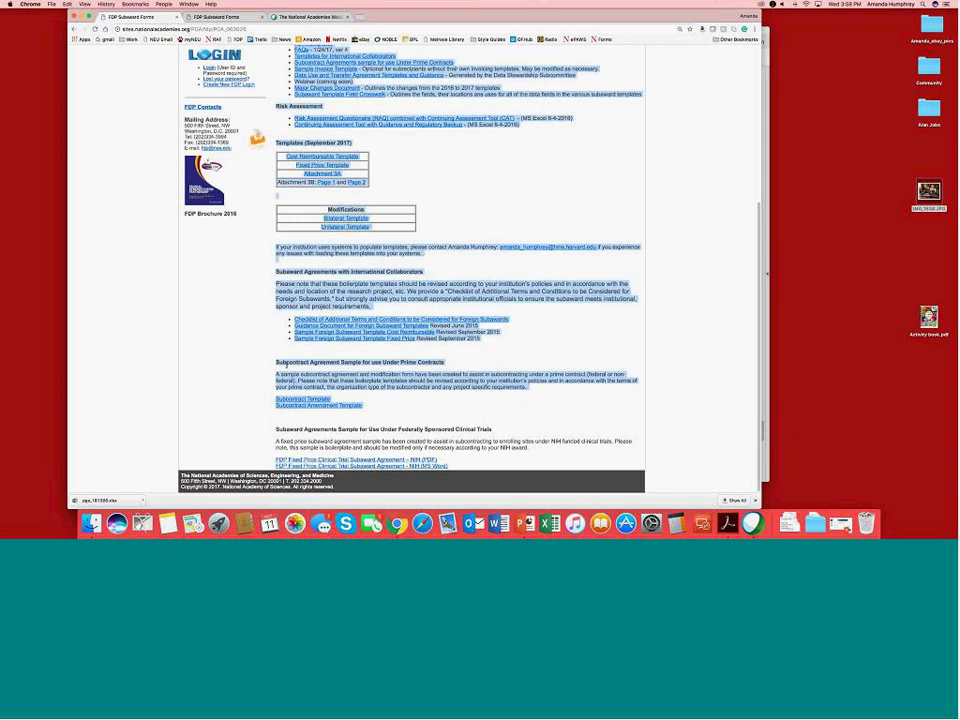
Step: Switch back to Acrobat Reader's Uni_Mod_7.12.17 document and set the Amendment Number in its title to 1
left_click(82, 16)
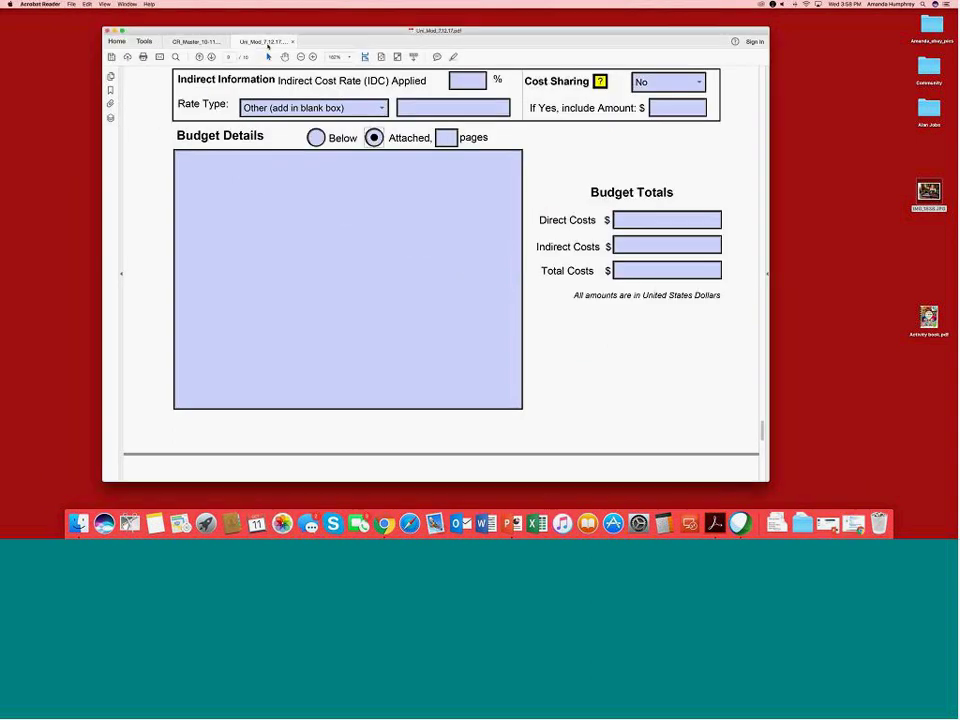
left_click(265, 43)
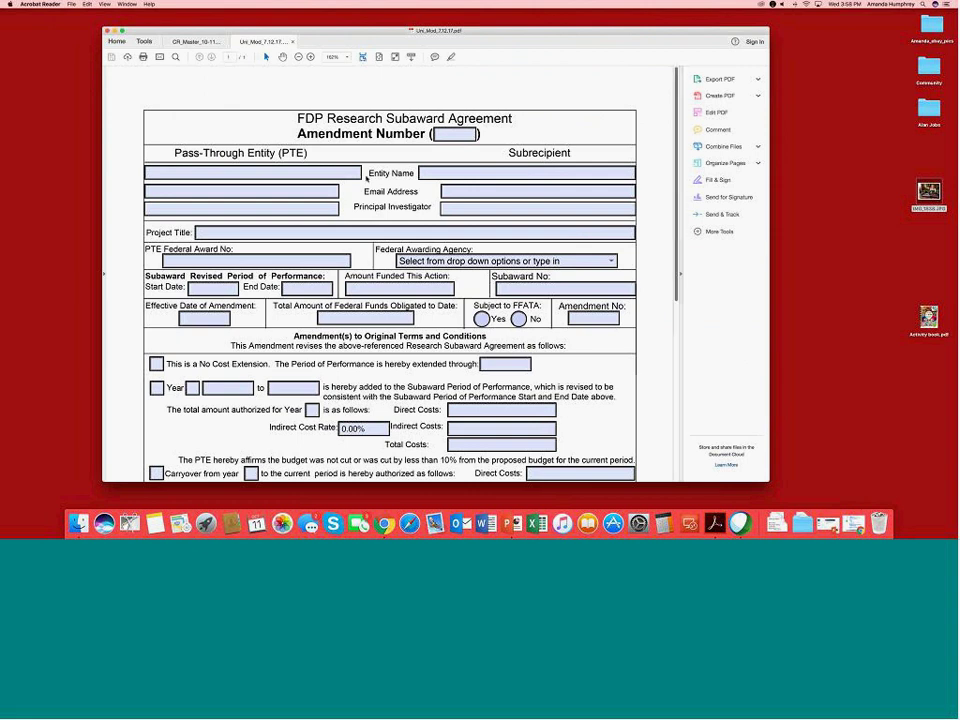
left_click(456, 131)
type("1")
key("Tab")
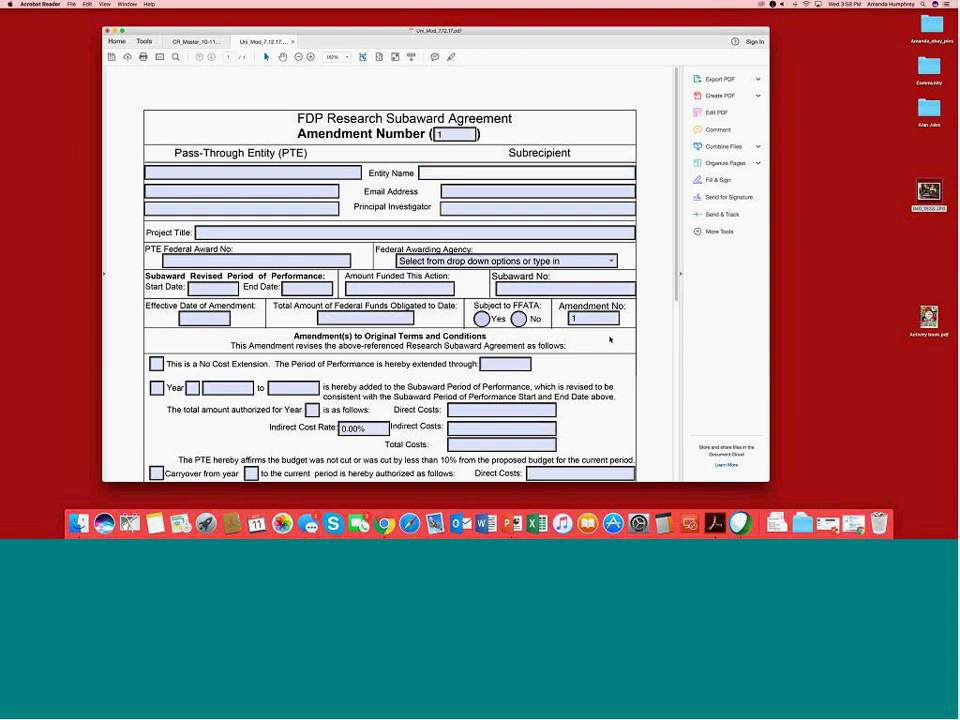